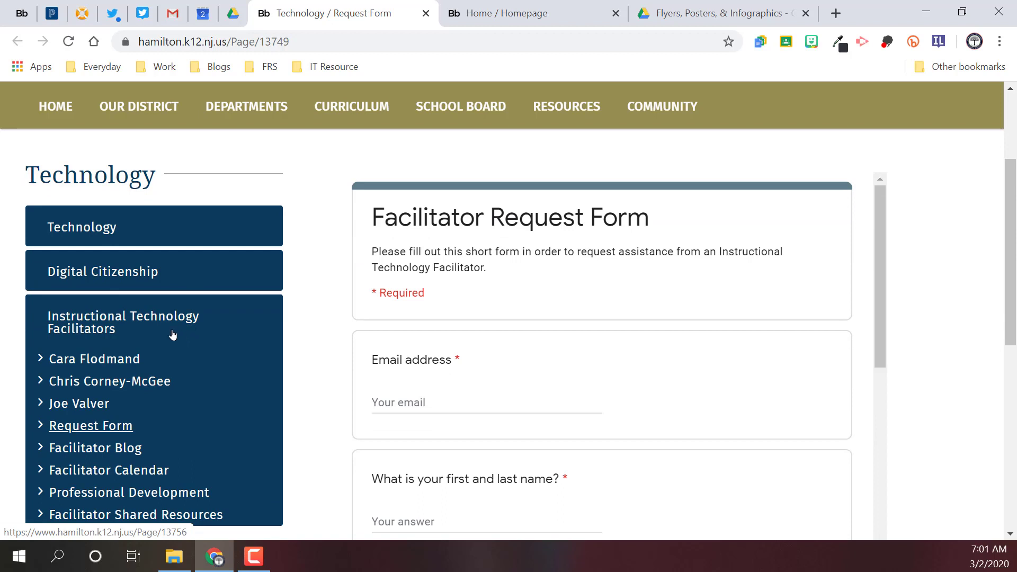
Step: Go to the Facilitator Shared Resources page and open its Google Apps folder
scroll(170, 334, "down", 1)
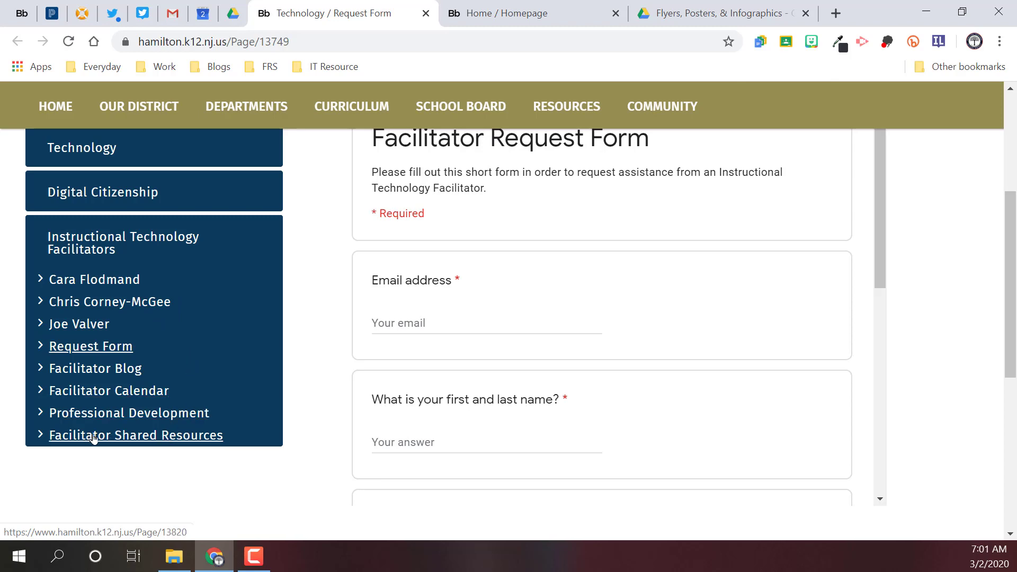
left_click(120, 439)
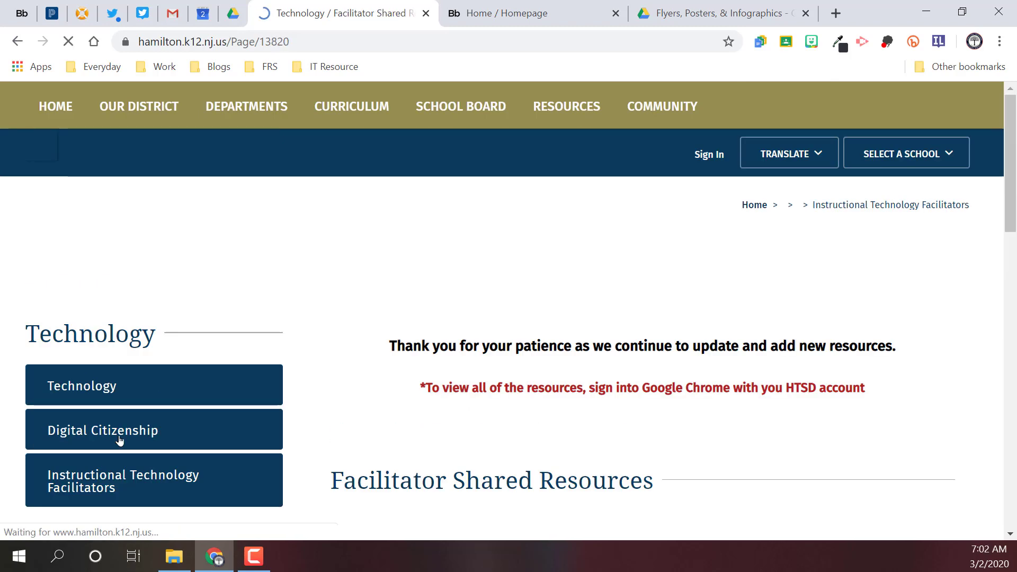
scroll(467, 331, "down", 3)
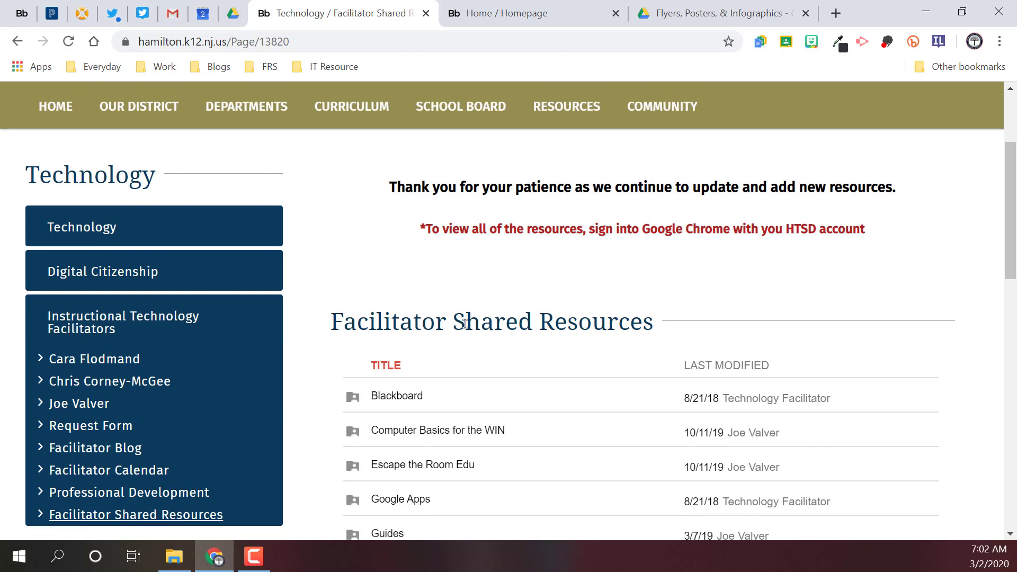
scroll(458, 344, "down", 1)
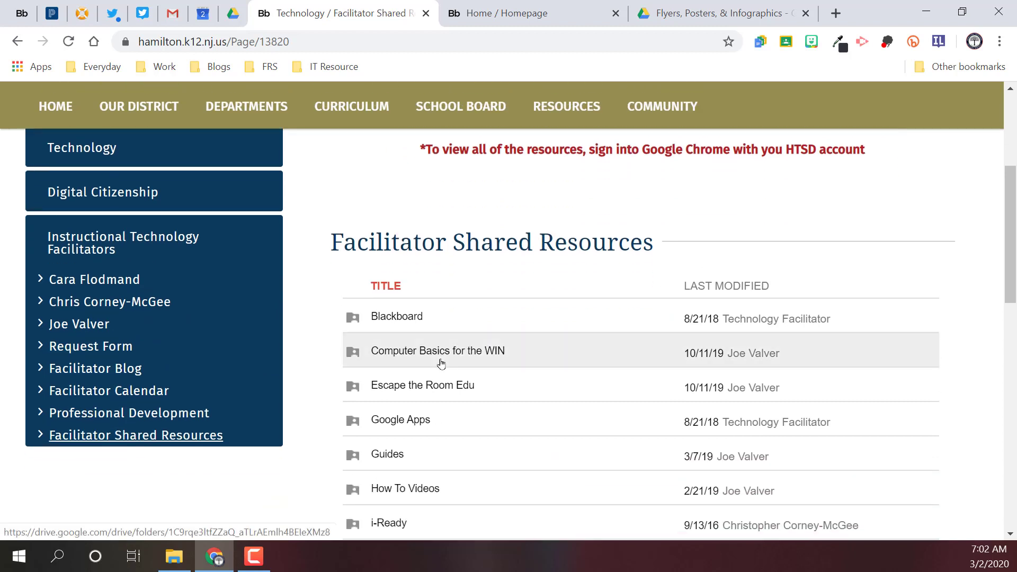
left_click(407, 420)
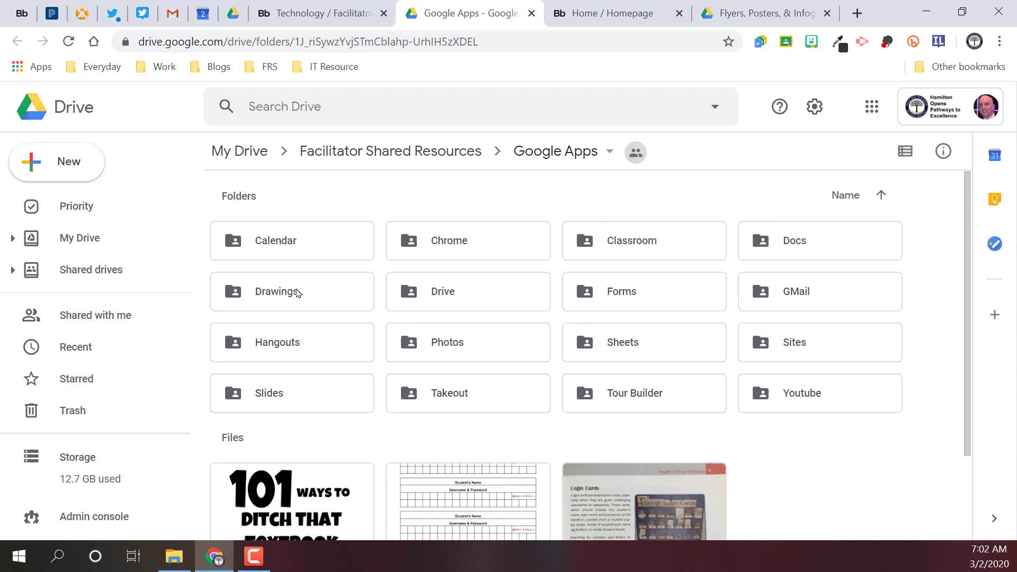
Step: Open the Drawings folder inside Google Apps and look over its templates
double_click(288, 289)
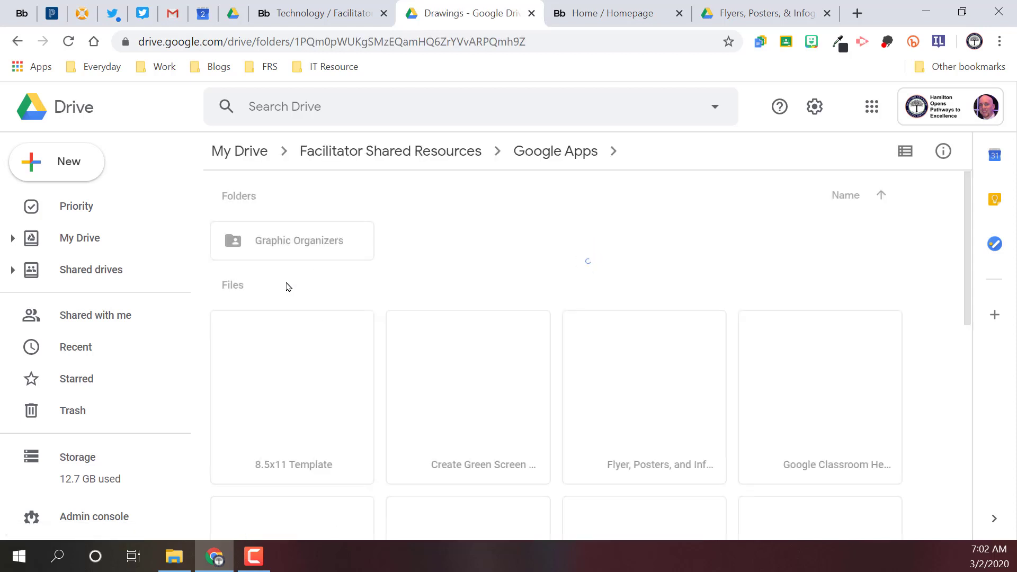
scroll(347, 288, "down", 1)
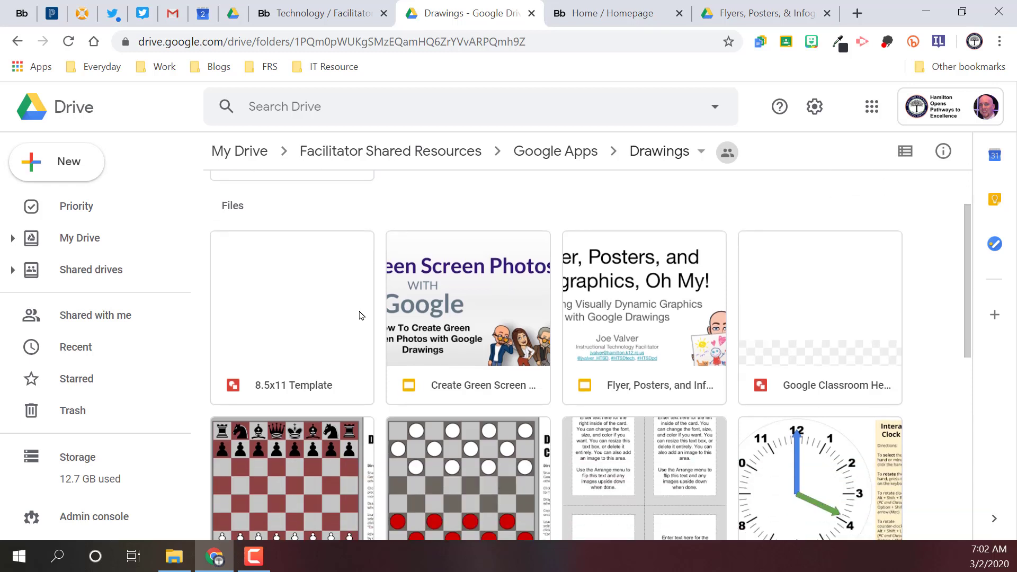
scroll(360, 315, "down", 1)
scroll(360, 315, "down", 2)
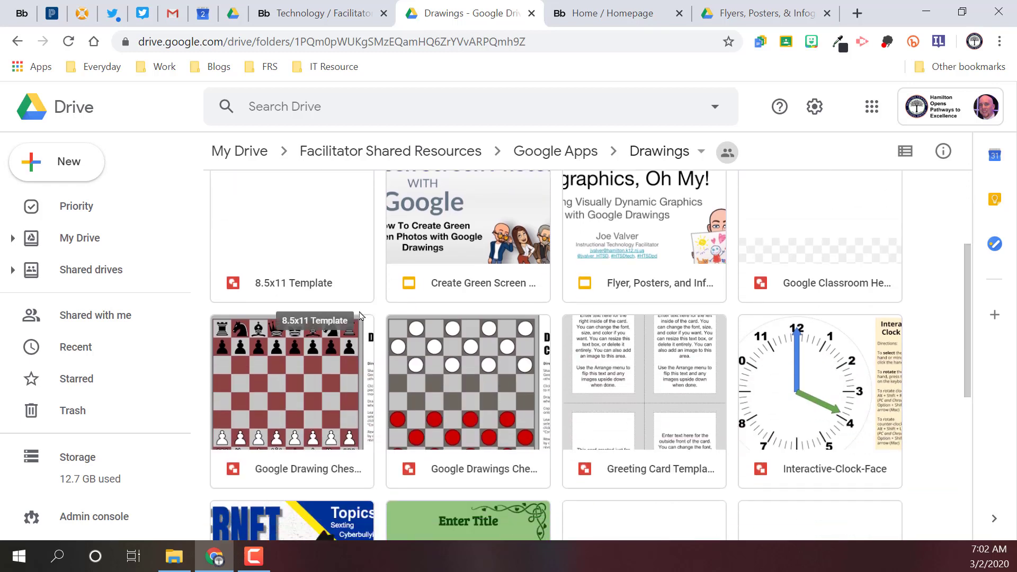
scroll(360, 312, "down", 3)
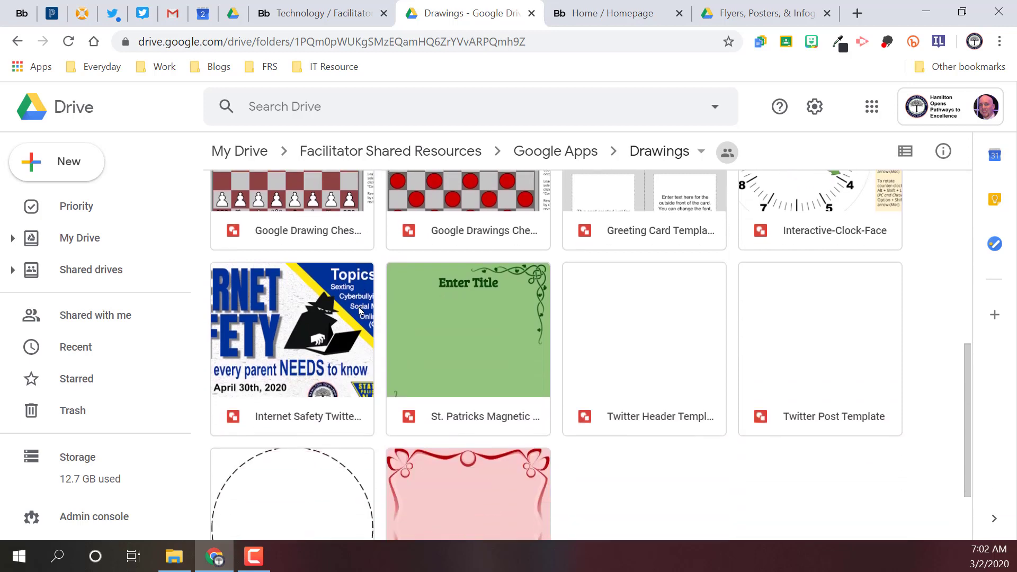
scroll(360, 312, "up", 6)
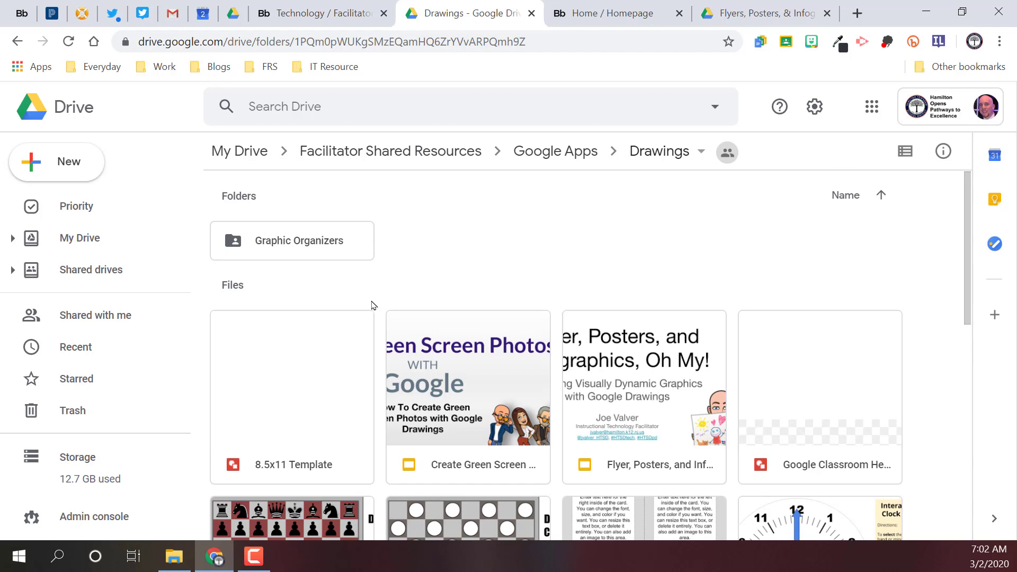
Step: Open the St. Patricks Magnetic Poetry drawing from the Drawings folder to view the template
scroll(373, 309, "down", 4)
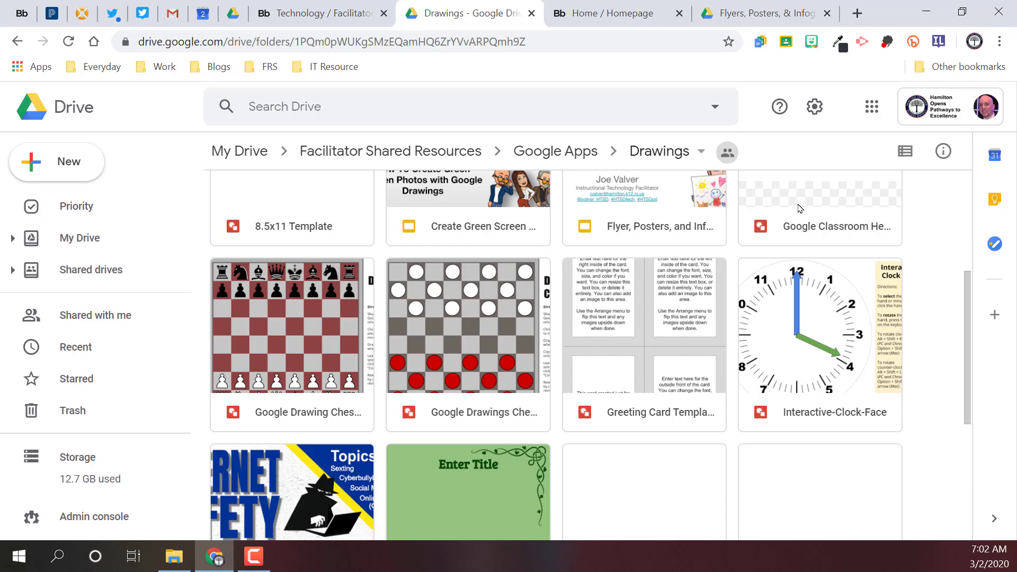
scroll(752, 259, "down", 4)
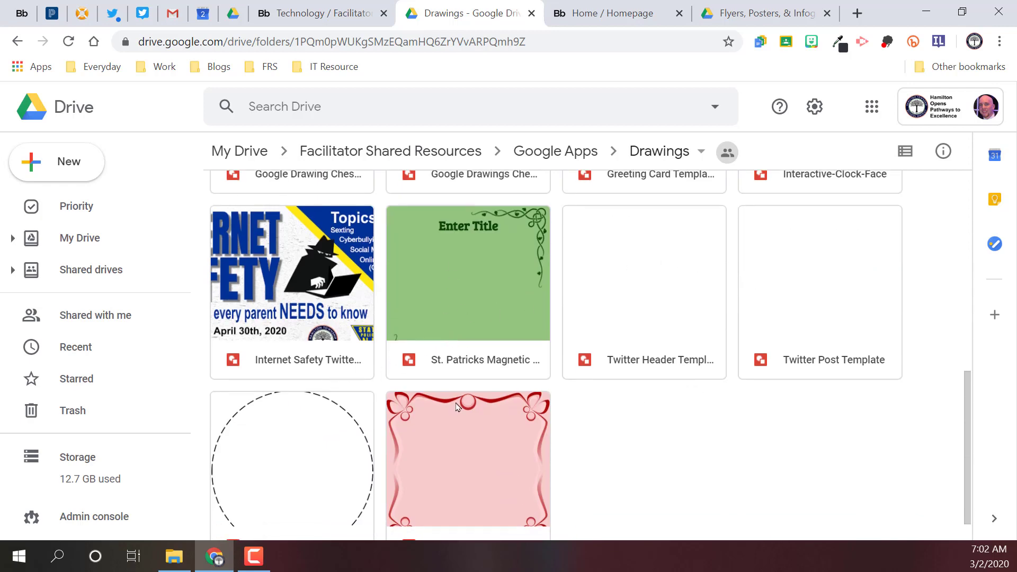
double_click(472, 275)
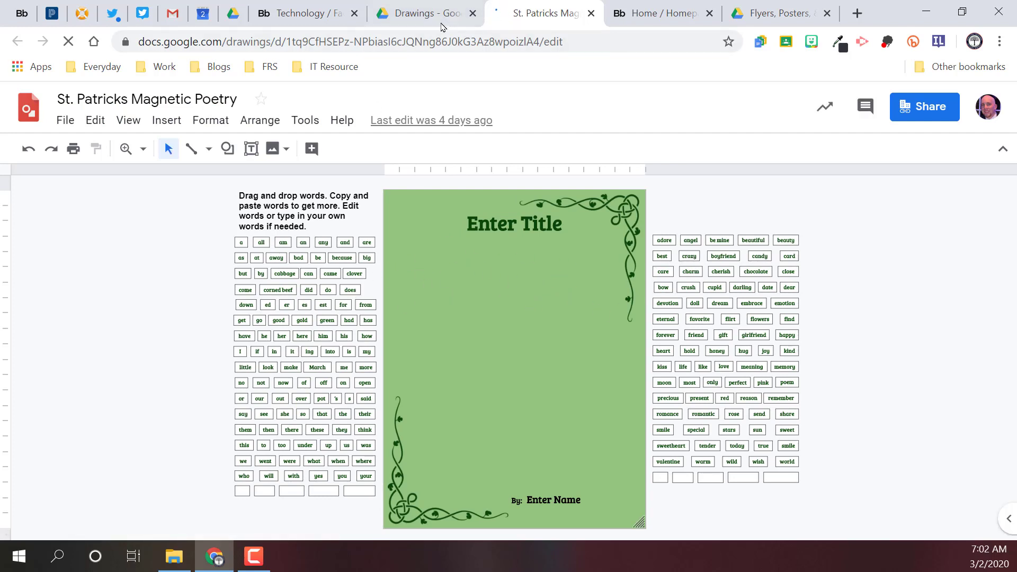
Step: Return to the Drawings folder, open its Graphic Organizers subfolder and look over the example drawings
left_click(421, 13)
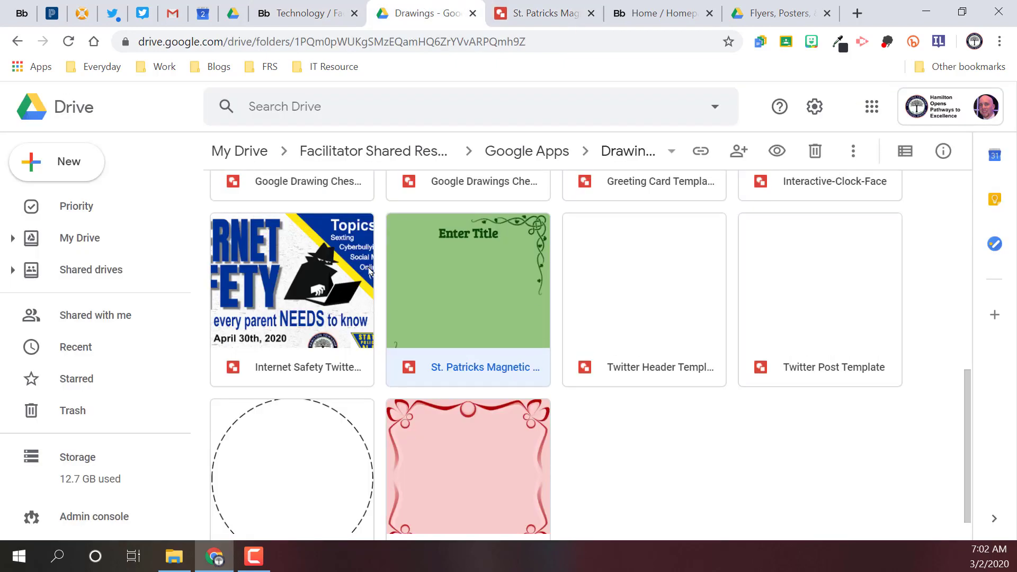
scroll(371, 286, "up", 5)
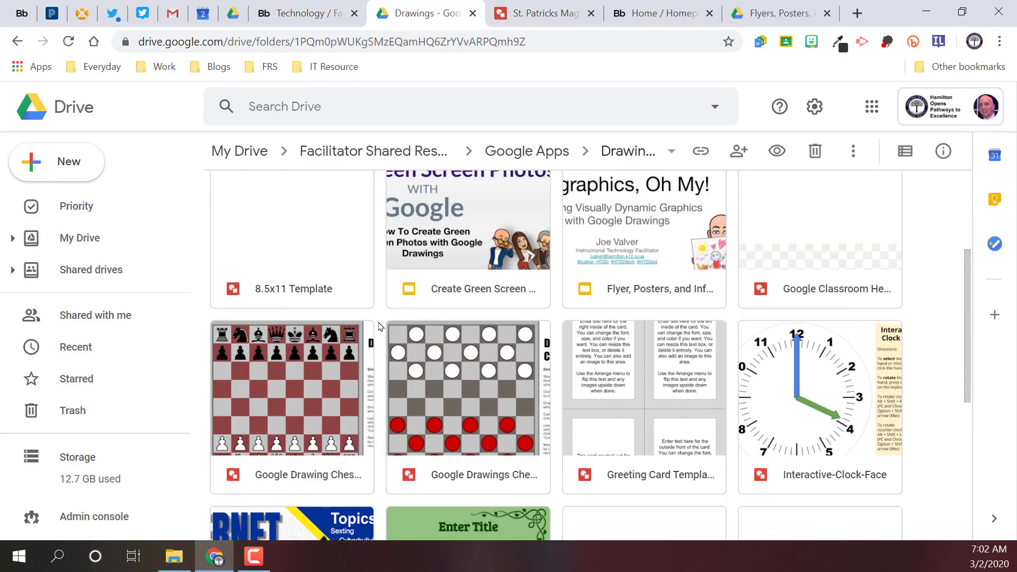
scroll(380, 326, "up", 4)
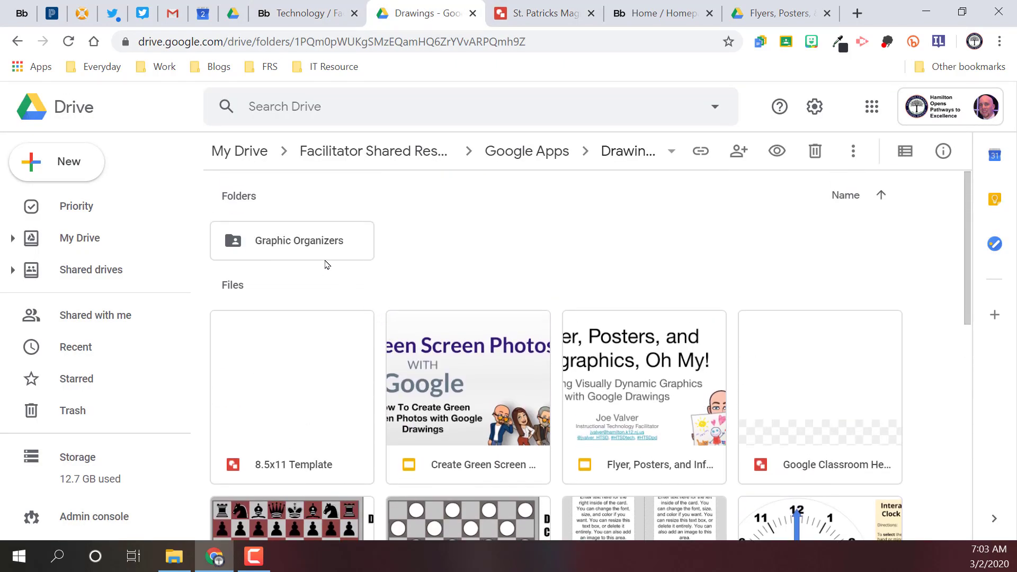
left_click(318, 247)
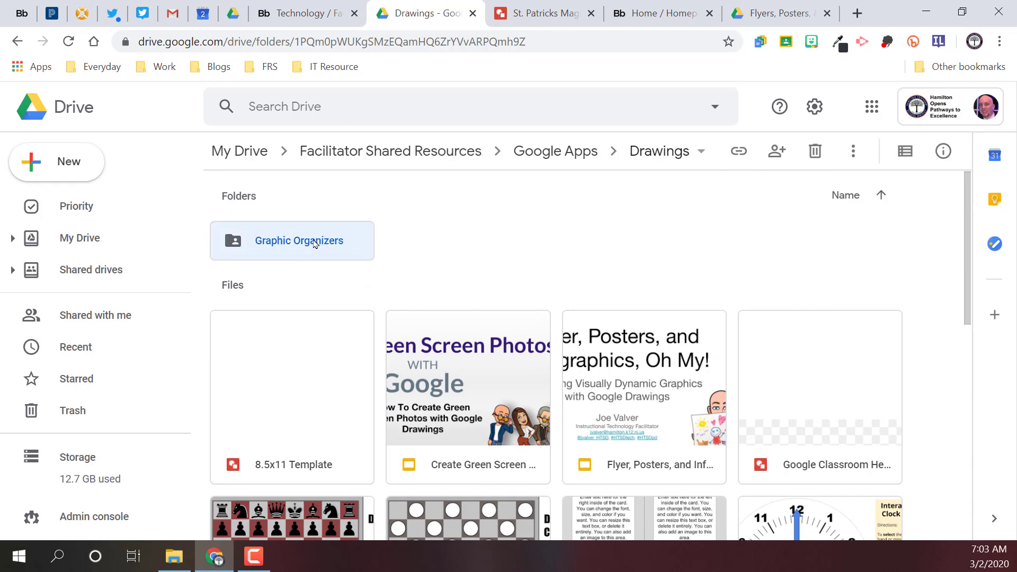
double_click(314, 244)
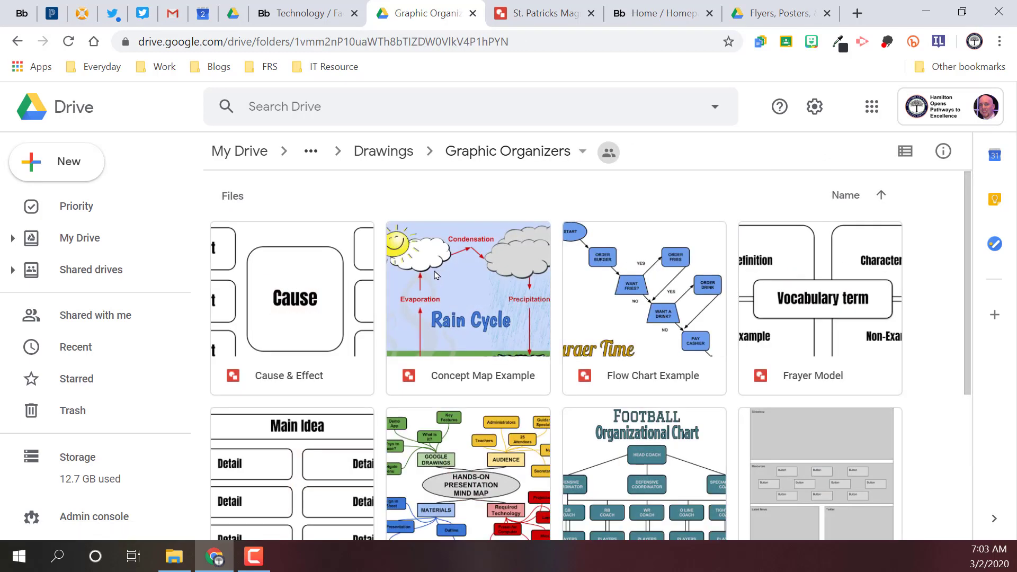
scroll(435, 274, "down", 4)
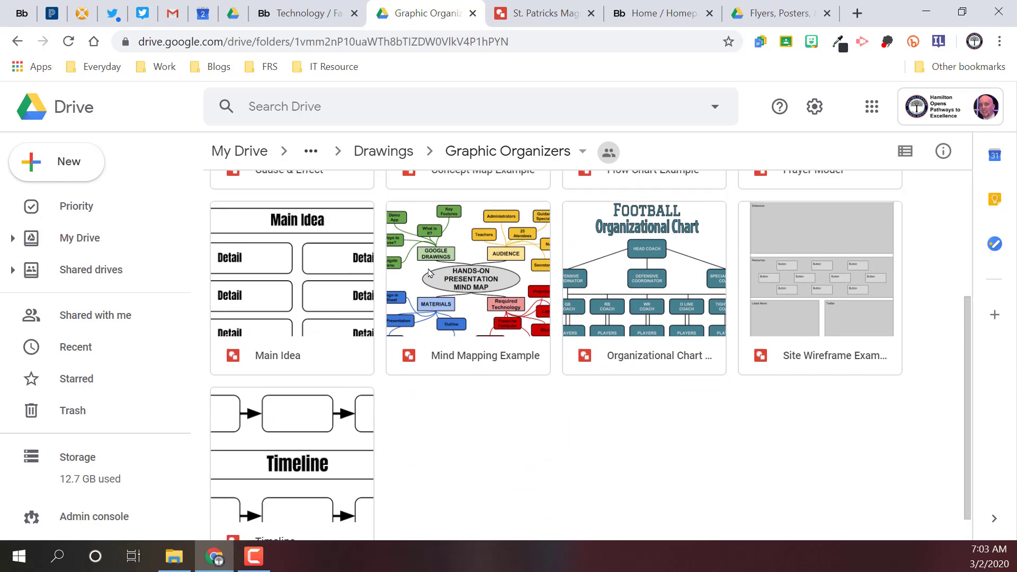
scroll(429, 272, "up", 2)
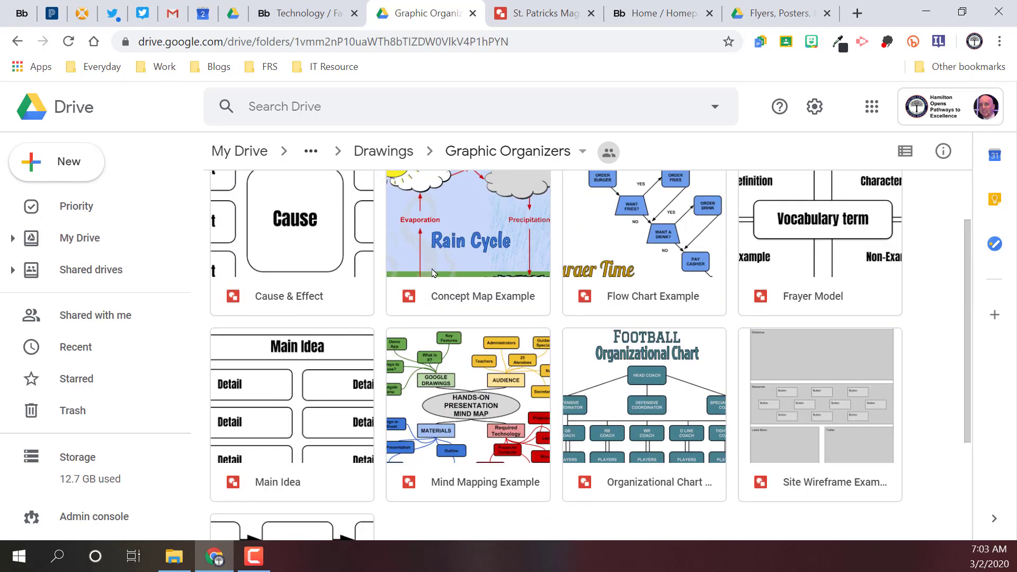
scroll(448, 265, "up", 2)
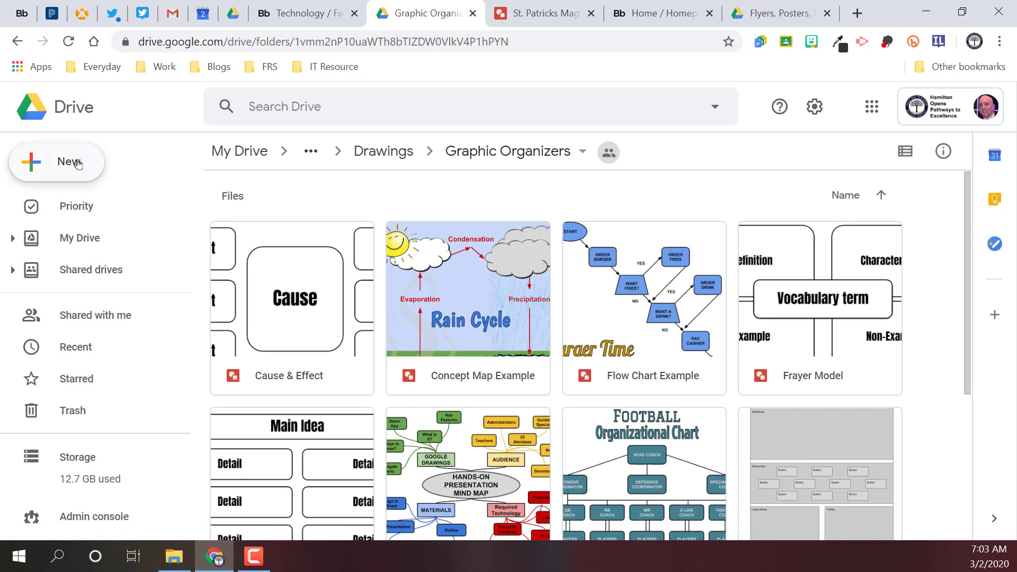
Step: Create a new Google Drawings file in the shared Graphic Organizers folder with the folder's sharing permissions
left_click(57, 153)
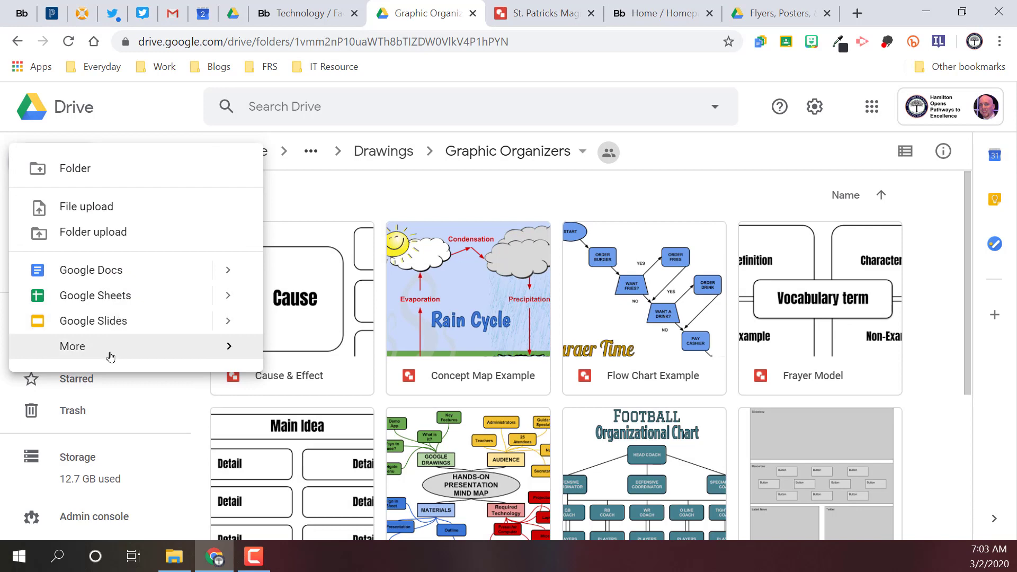
mouse_move(117, 349)
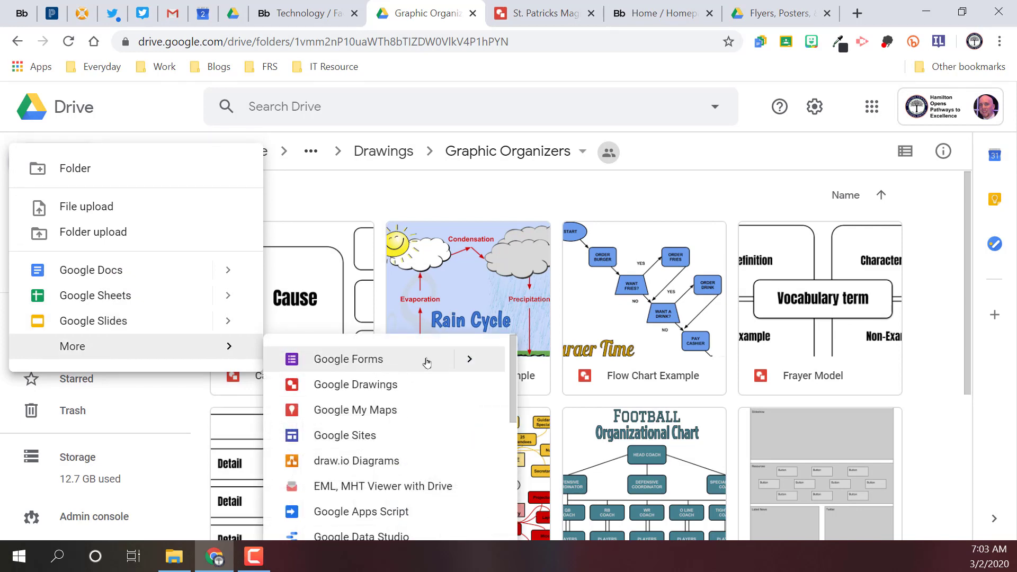
left_click(393, 387)
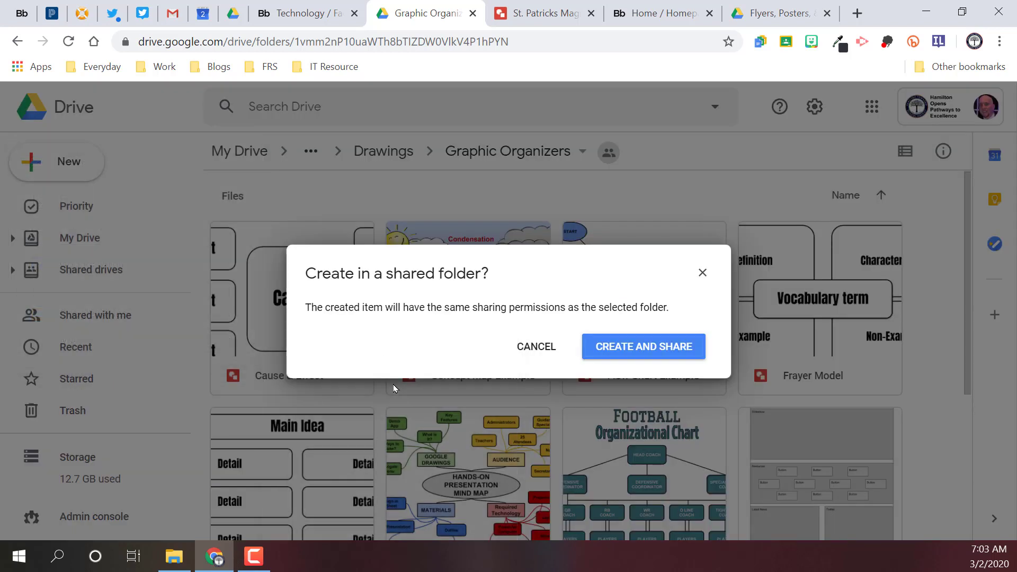
left_click(657, 352)
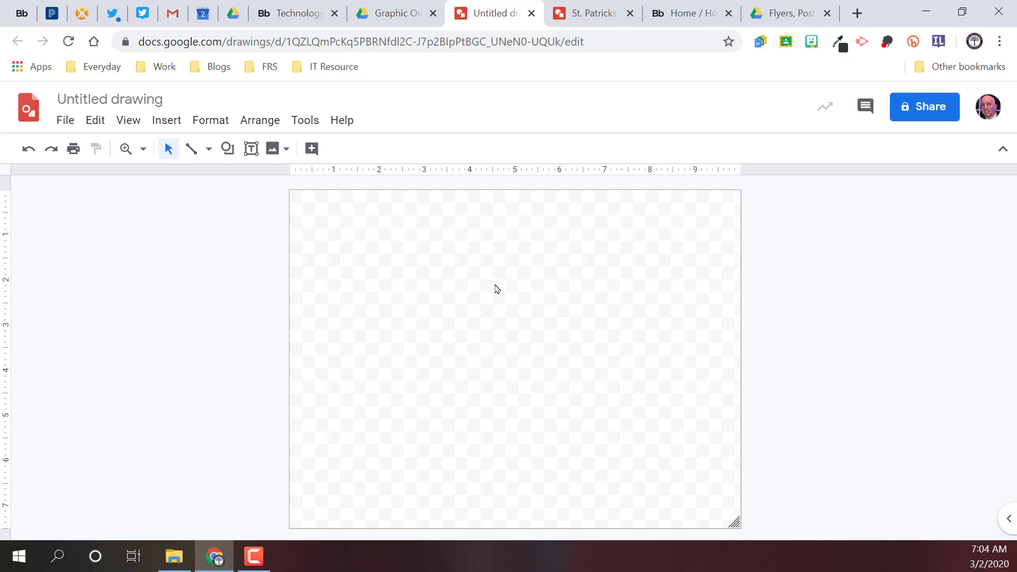
Step: Insert a default-size circle near the middle of the blank canvas
left_click(227, 149)
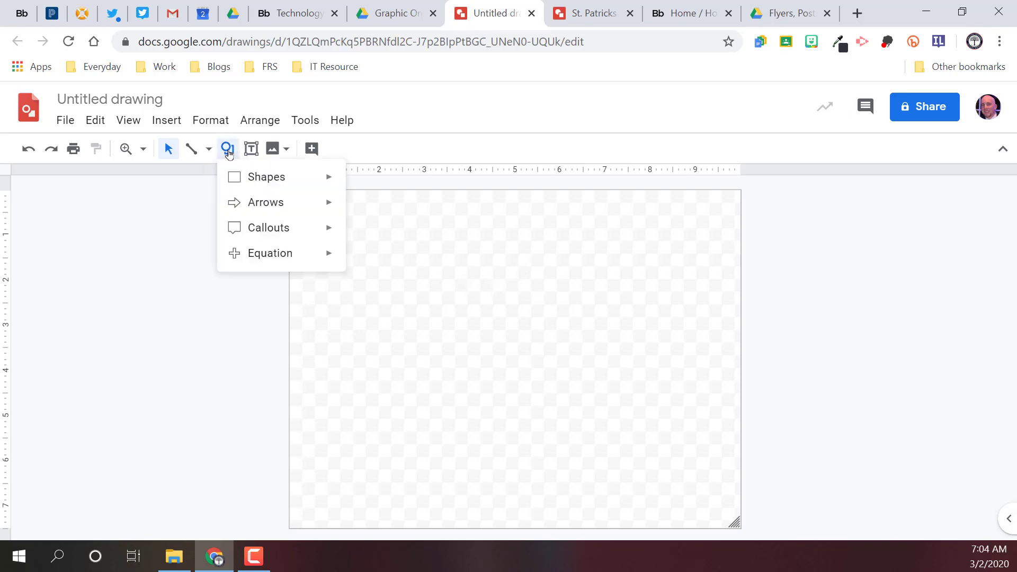
mouse_move(249, 177)
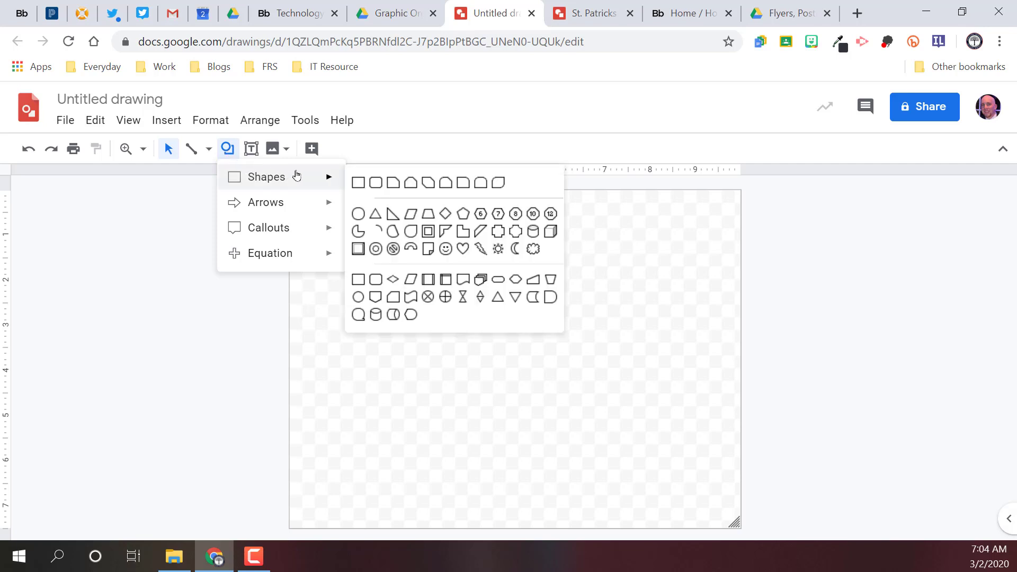
left_click(358, 214)
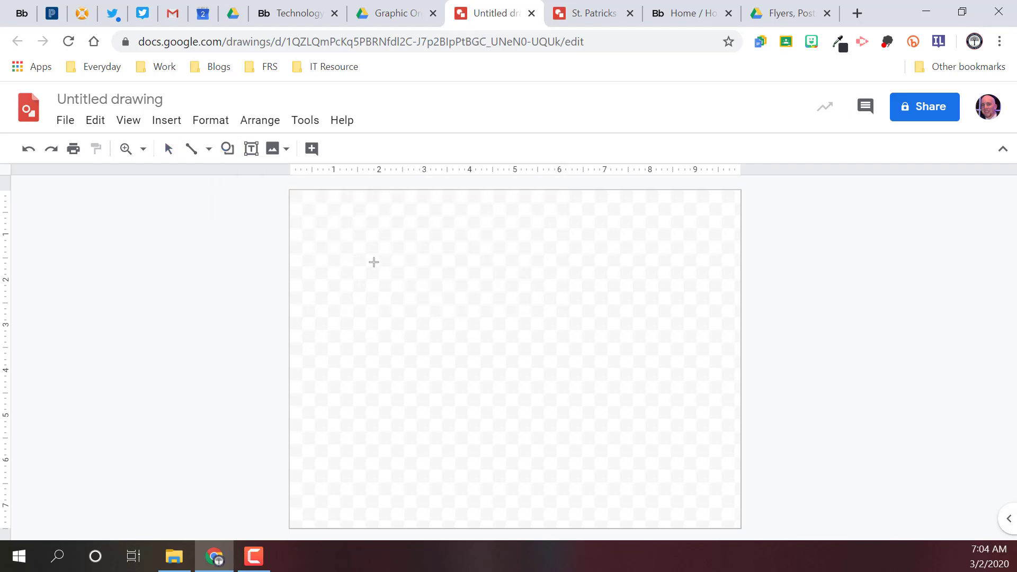
left_click(430, 267)
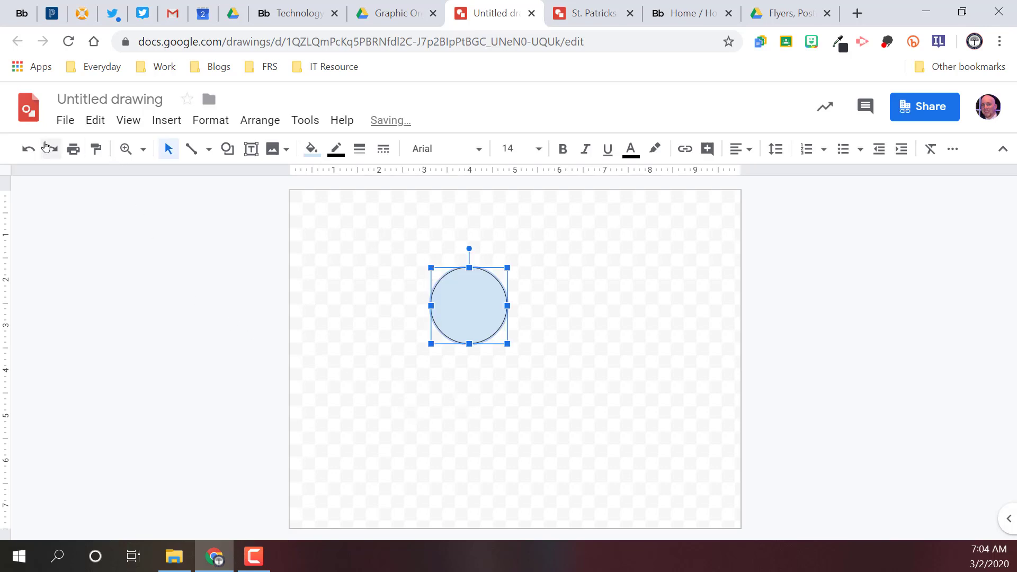
Step: Download the drawing as a JPEG image (.jpg)
left_click(64, 121)
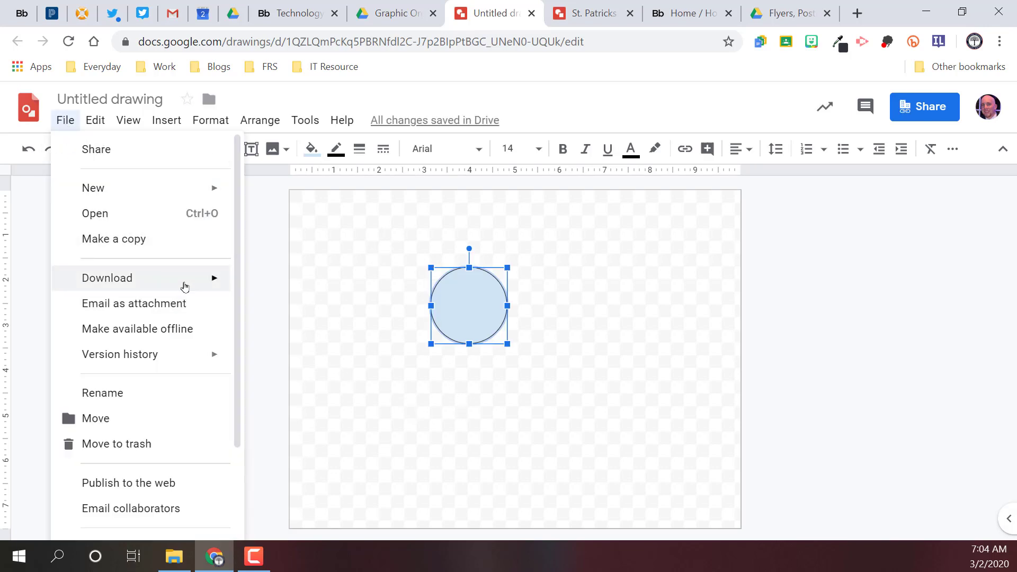
mouse_move(184, 286)
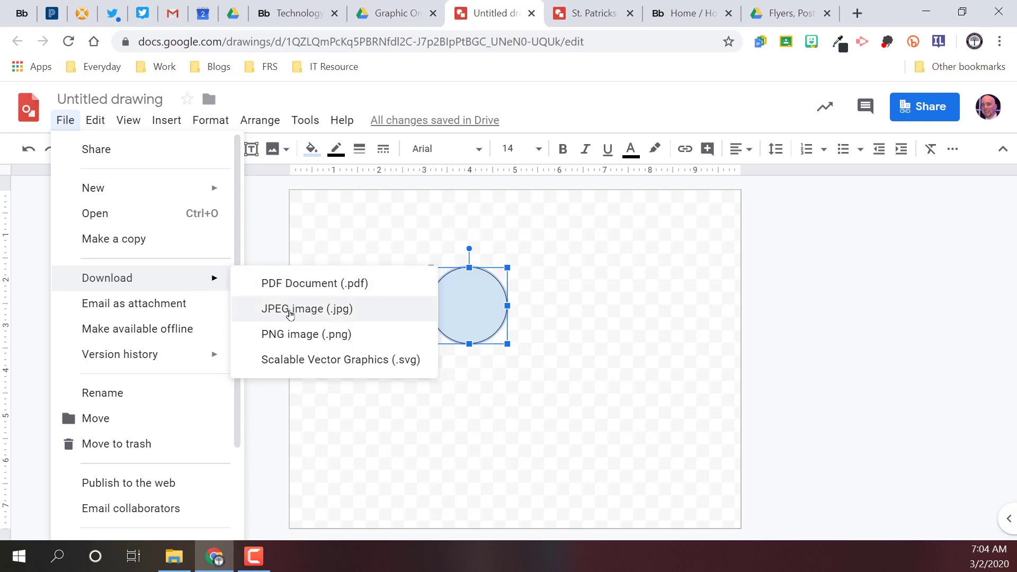
left_click(289, 310)
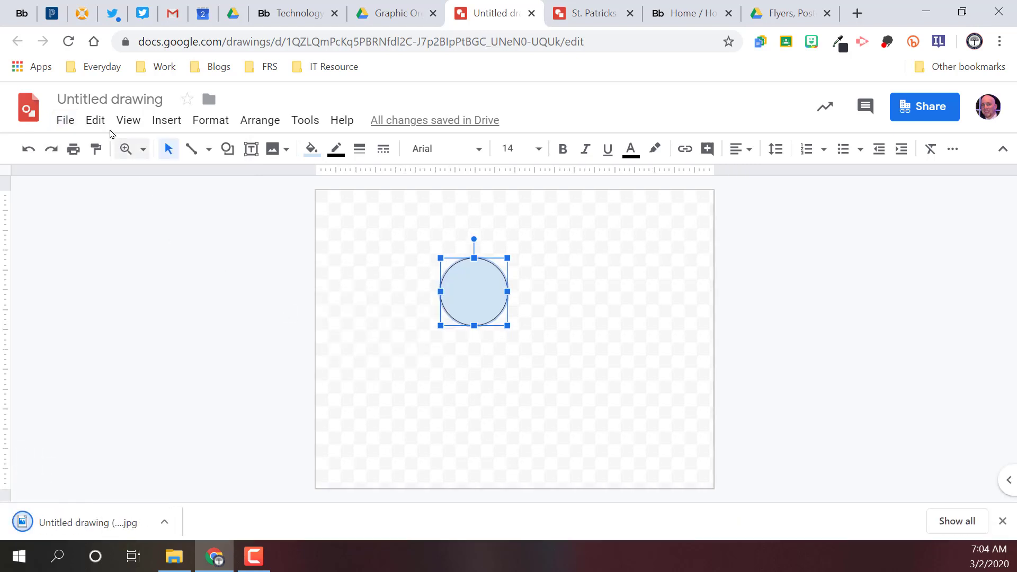
Step: Download the drawing as a PNG image (.png)
left_click(65, 120)
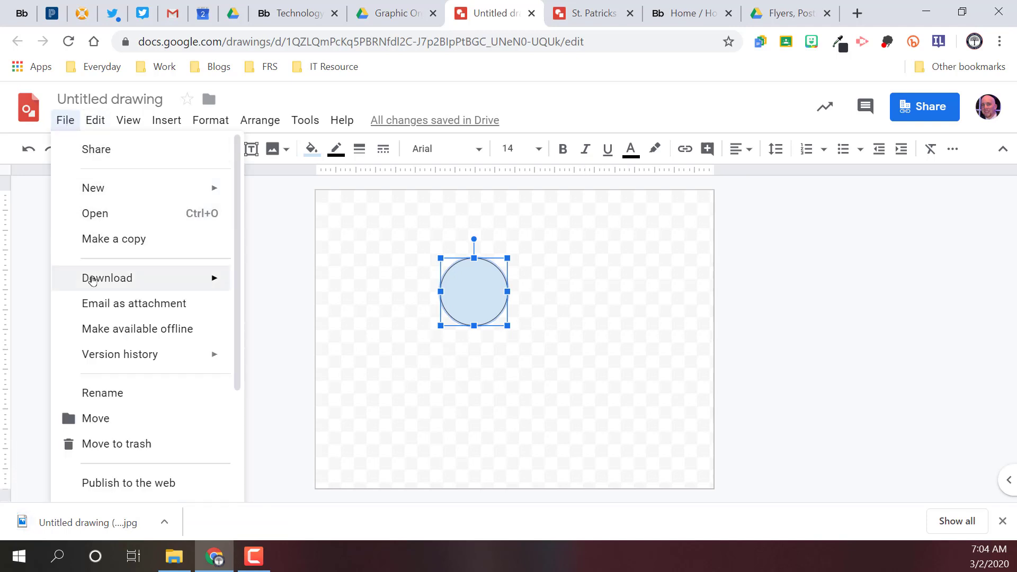
mouse_move(115, 275)
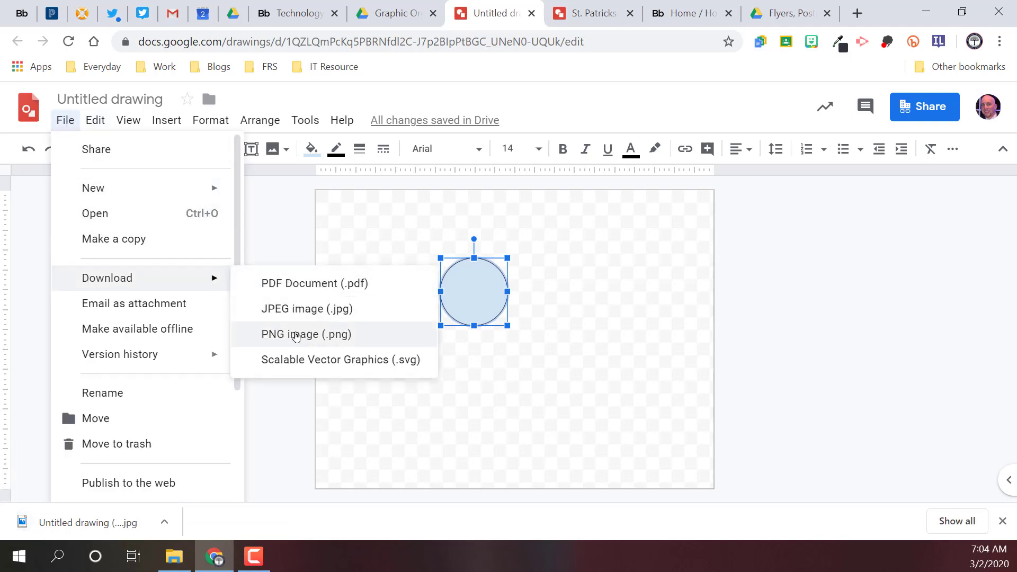
left_click(296, 335)
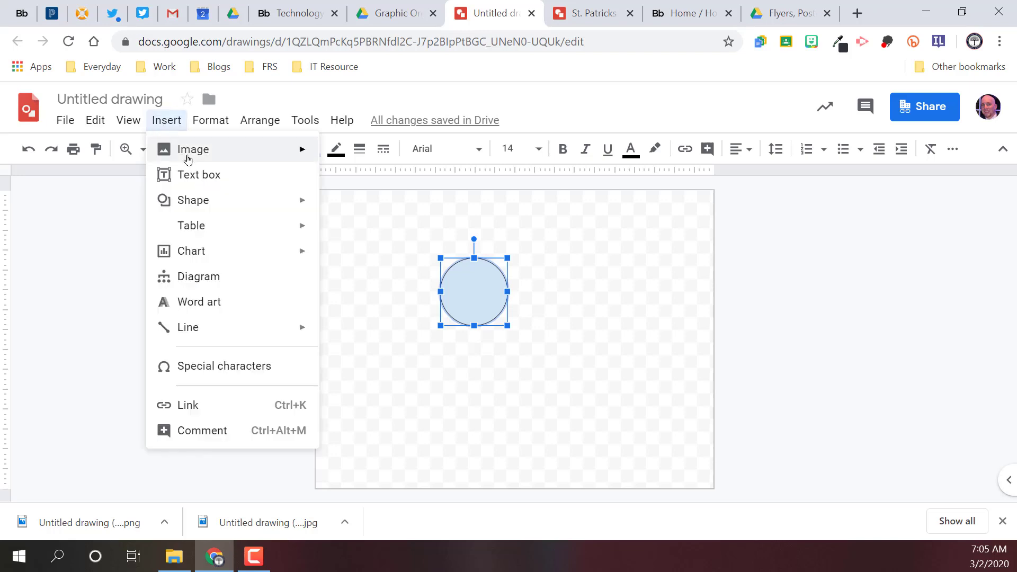
Step: Insert the downloaded JPEG file Untitled drawing (17) from the computer's Downloads folder into the drawing
mouse_move(191, 155)
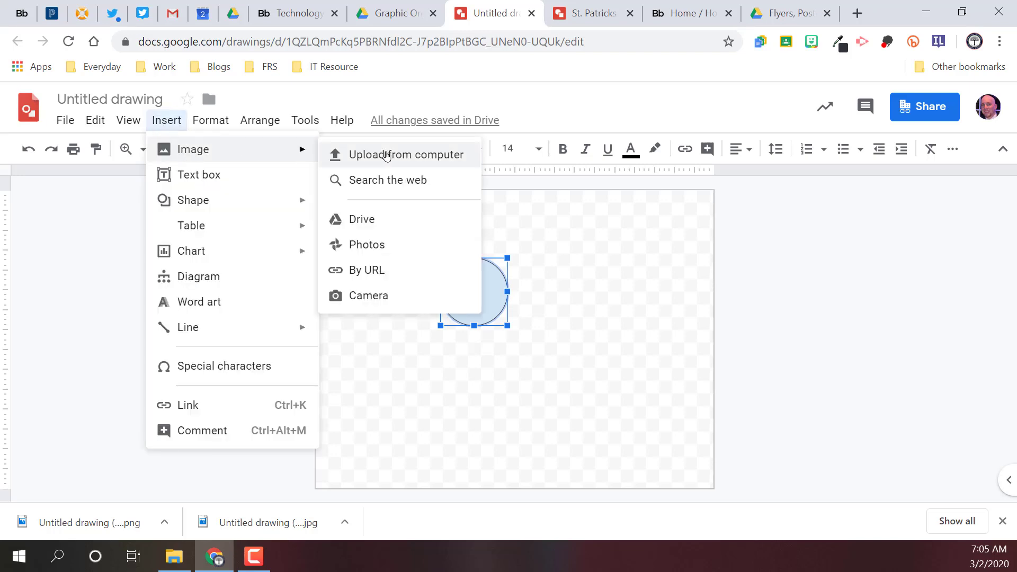
left_click(416, 154)
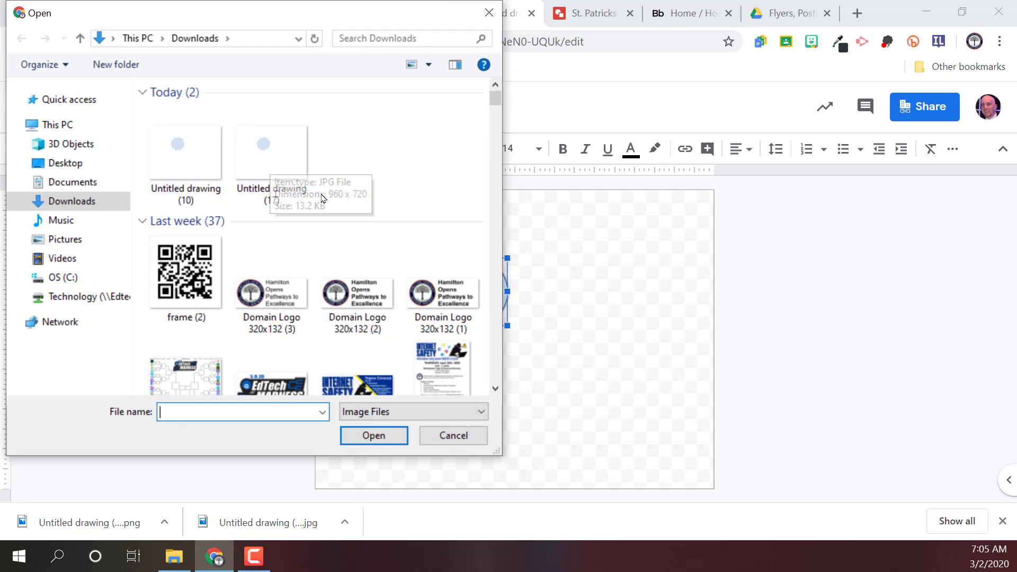
left_click(290, 159)
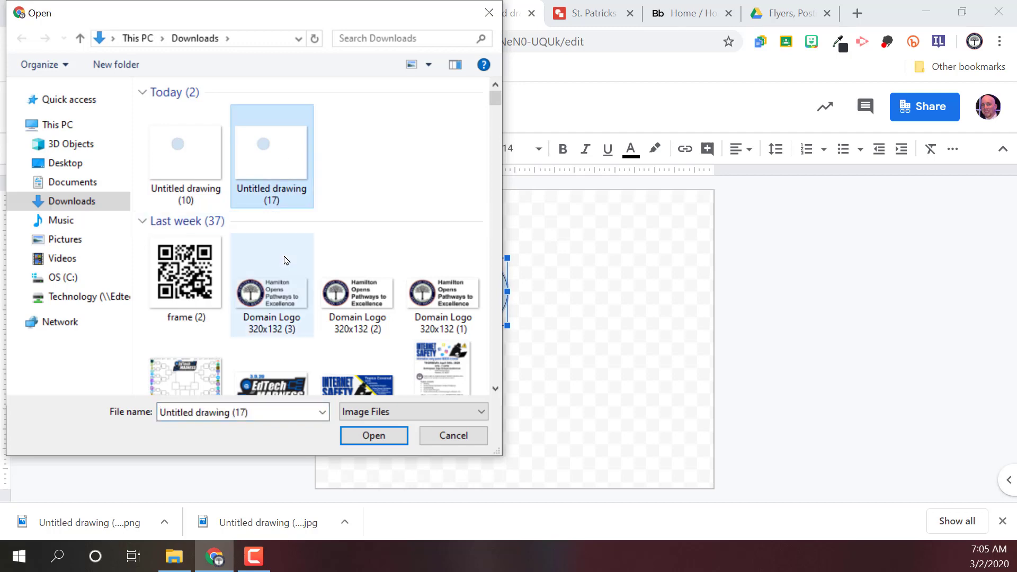
left_click(364, 435)
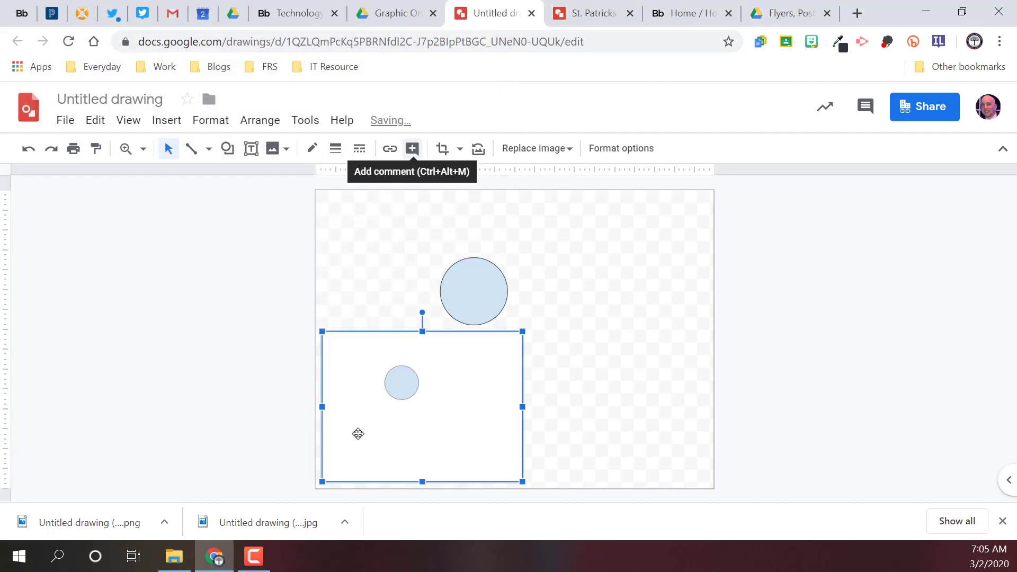
Step: Move the inserted JPEG image away from the circle so that it straddles the canvas's left edge
left_click_drag(459, 412, 302, 348)
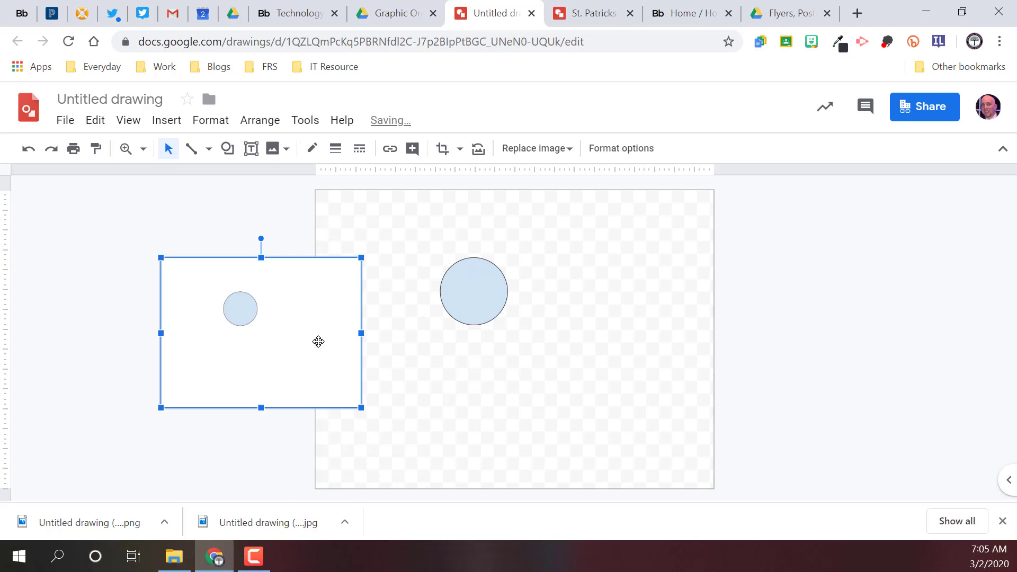
left_click_drag(311, 343, 575, 318)
left_click_drag(512, 345, 266, 310)
left_click_drag(332, 285, 296, 341)
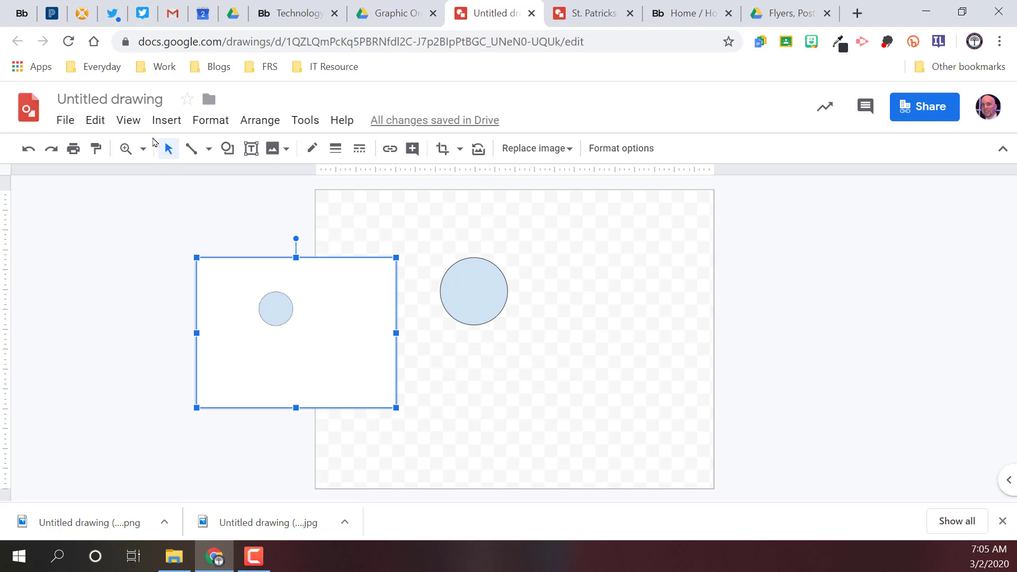
Step: Insert the downloaded PNG file Untitled drawing (10) from the computer and place it across the canvas's right edge
left_click(274, 148)
left_click(307, 176)
left_click(185, 153)
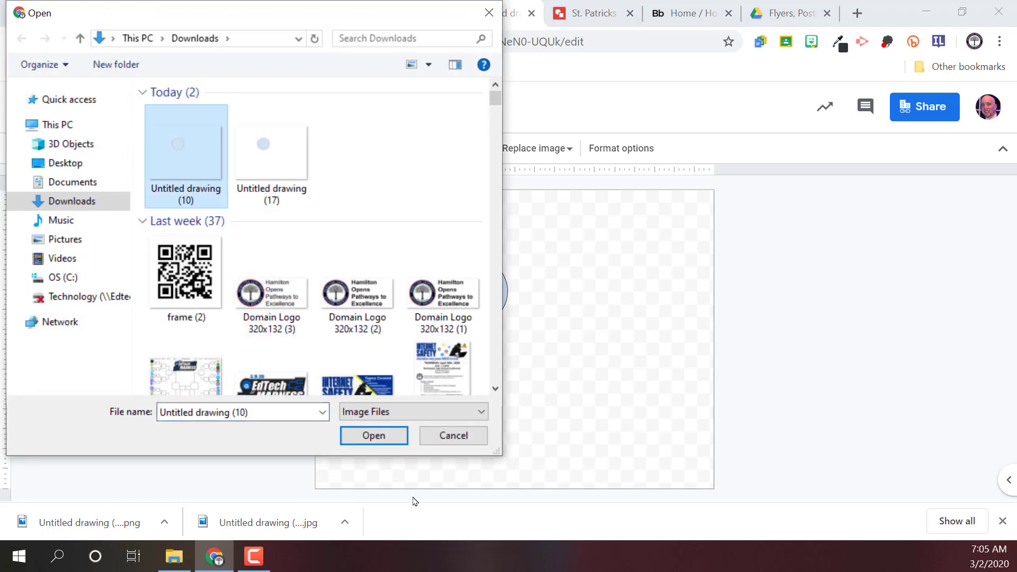
left_click(373, 435)
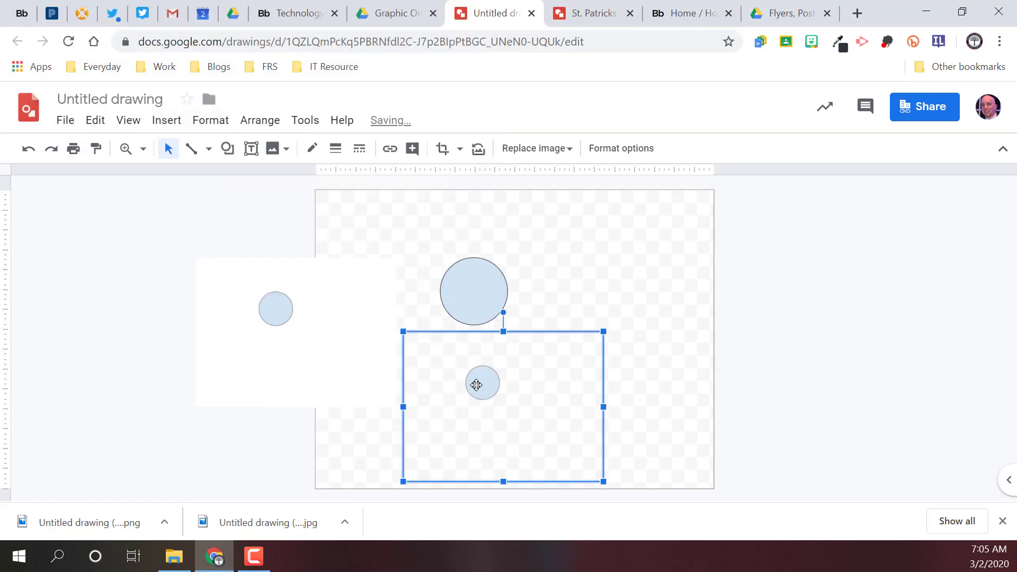
left_click_drag(477, 385, 687, 292)
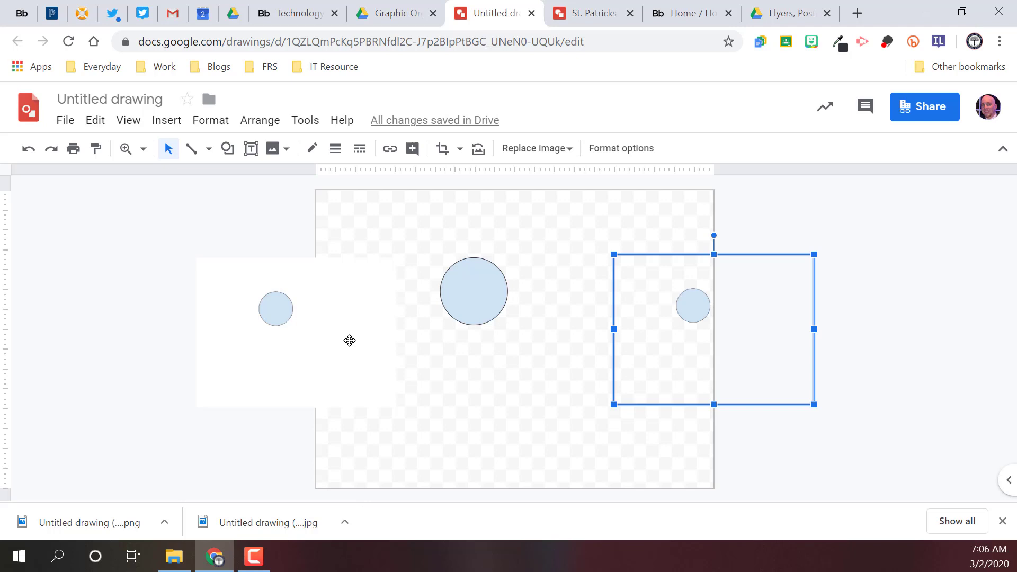
Step: Move the PNG image to the right of the canvas and reposition the JPEG image over the canvas's left edge
left_click(266, 313)
left_click_drag(265, 313, 289, 344)
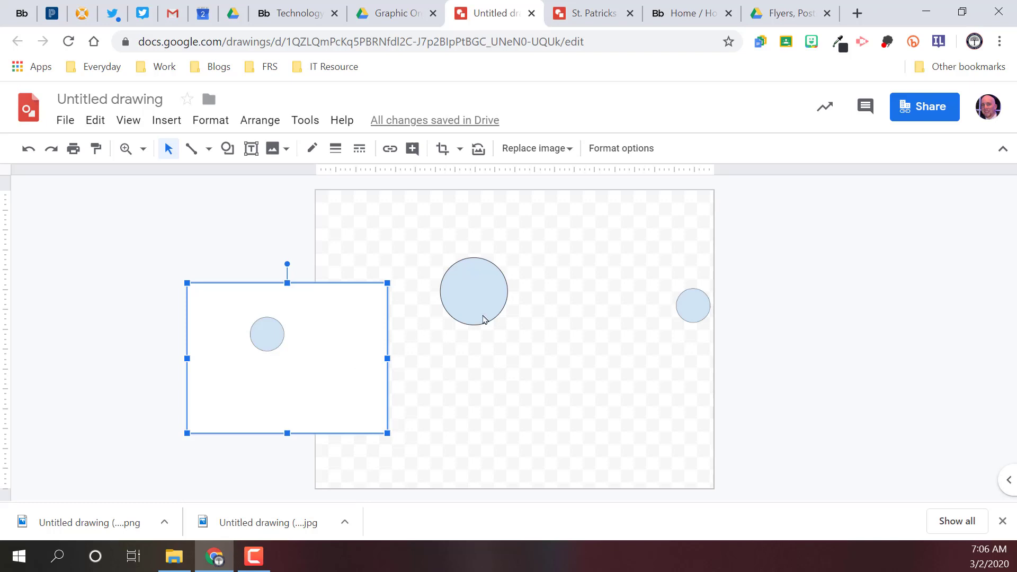
left_click_drag(694, 305, 830, 232)
left_click_drag(321, 302, 188, 228)
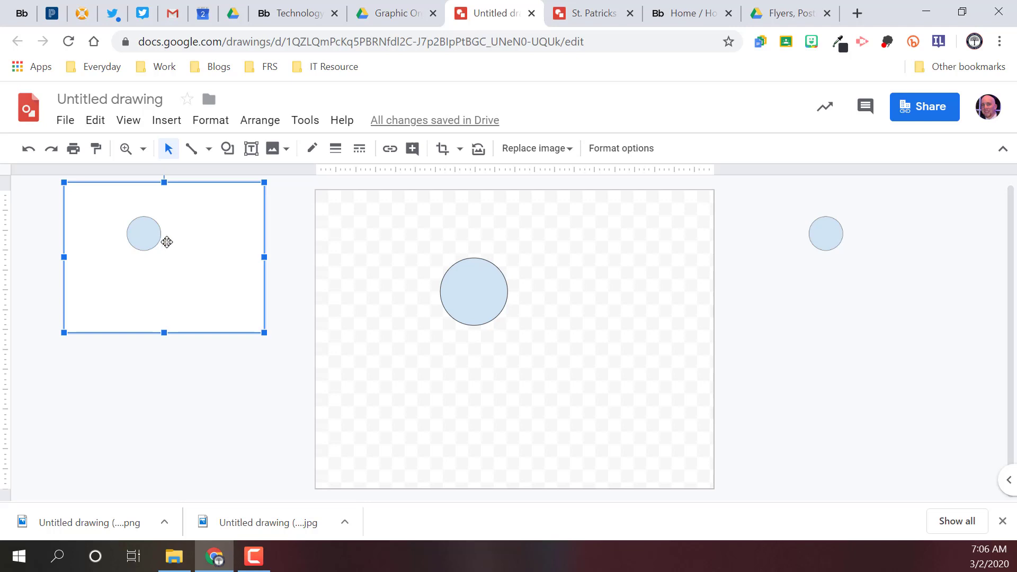
left_click_drag(166, 244, 240, 276)
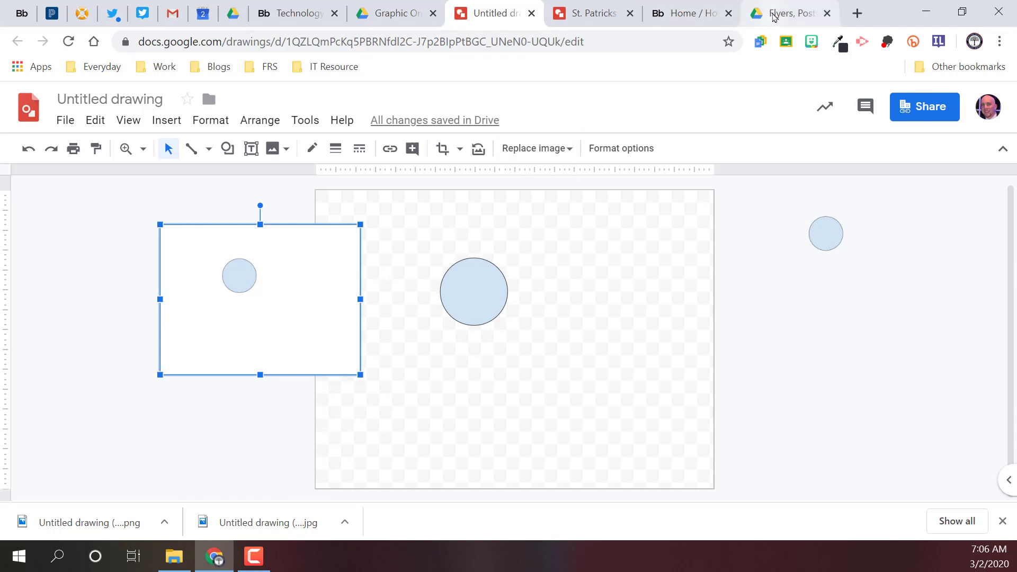
Step: Search Google Images for "clip art cat" in a new browser tab
left_click(855, 13)
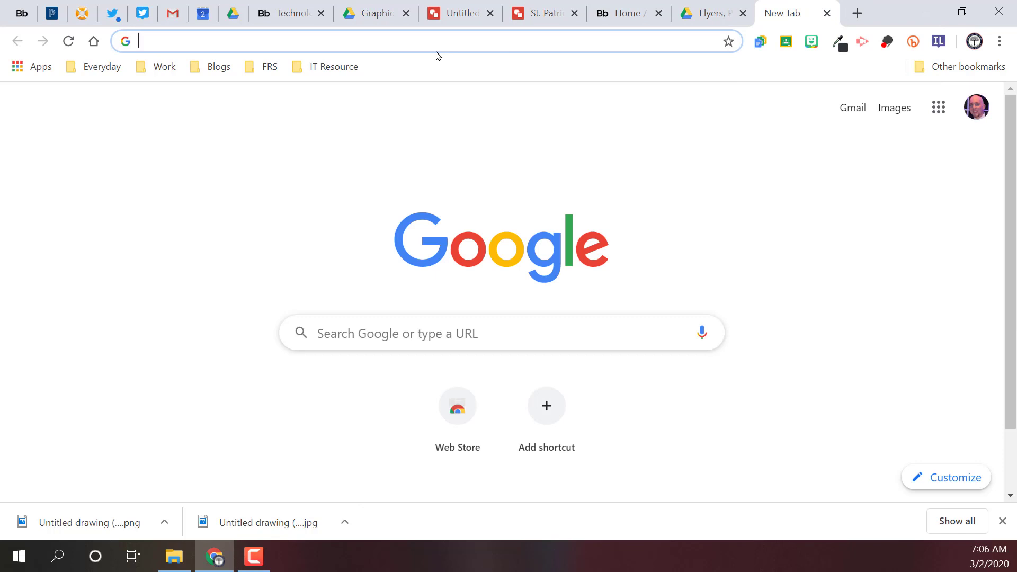
type("cl")
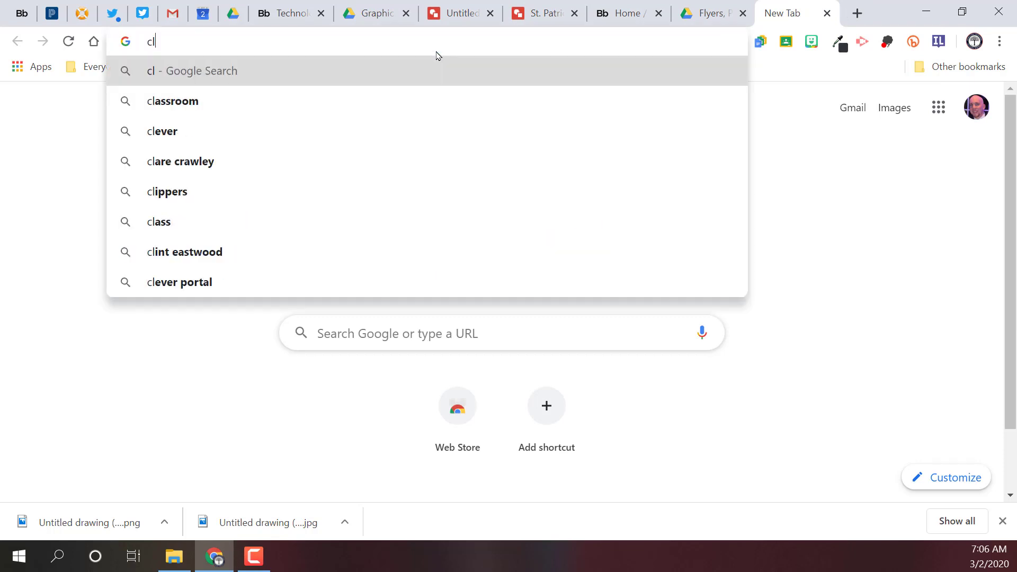
type("ip art cat")
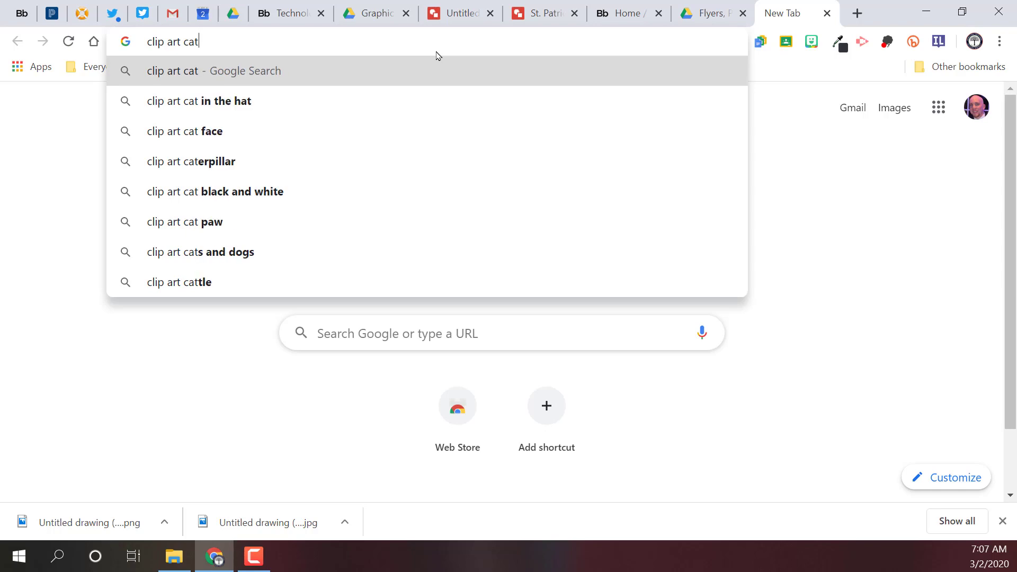
key("Return")
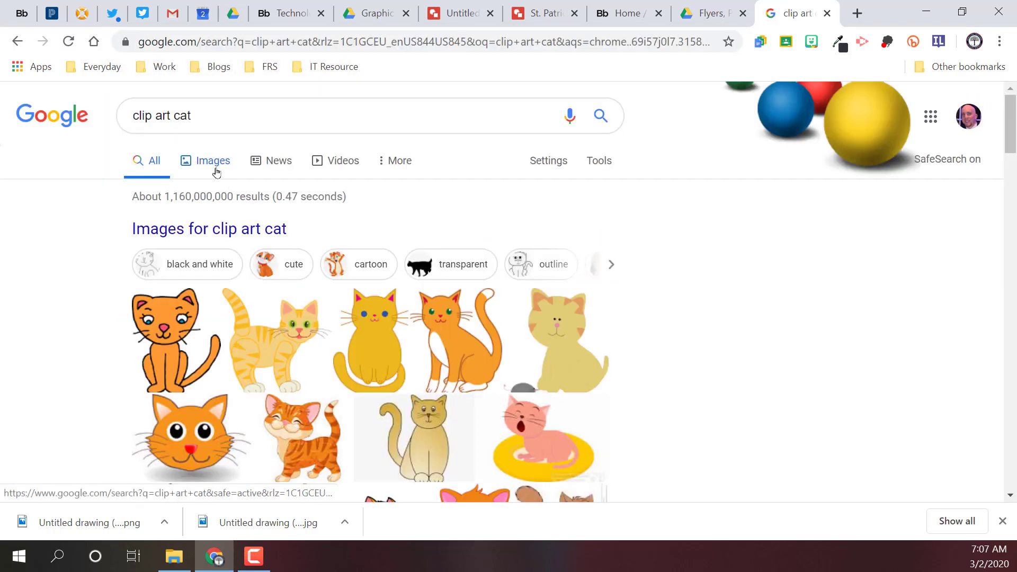
left_click(215, 163)
scroll(352, 269, "down", 3)
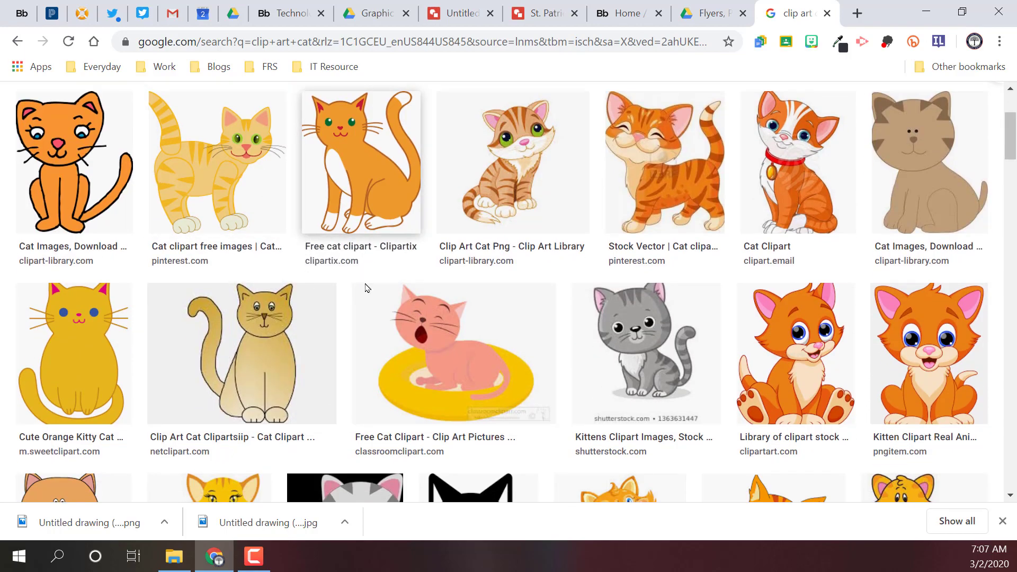
Step: Preview several cat images and bring the green-eyed striped kitten from Clip Art Library into the untitled drawing
left_click(397, 313)
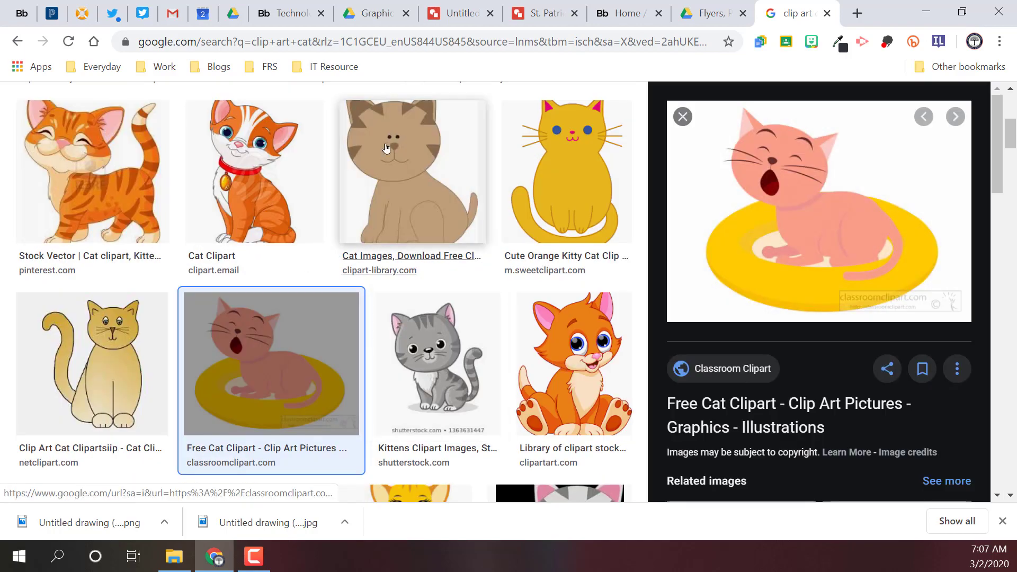
left_click(398, 165)
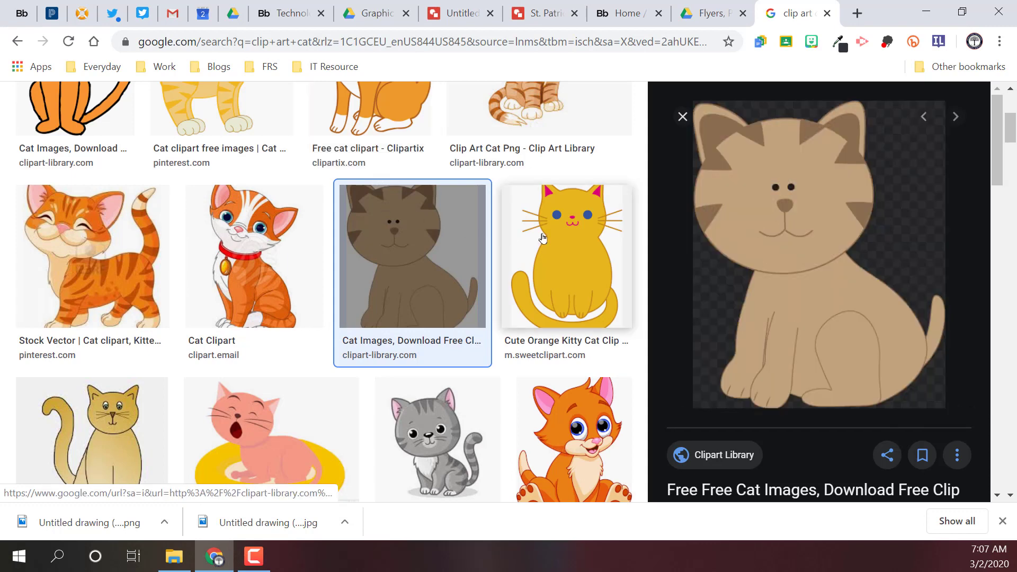
left_click(514, 120)
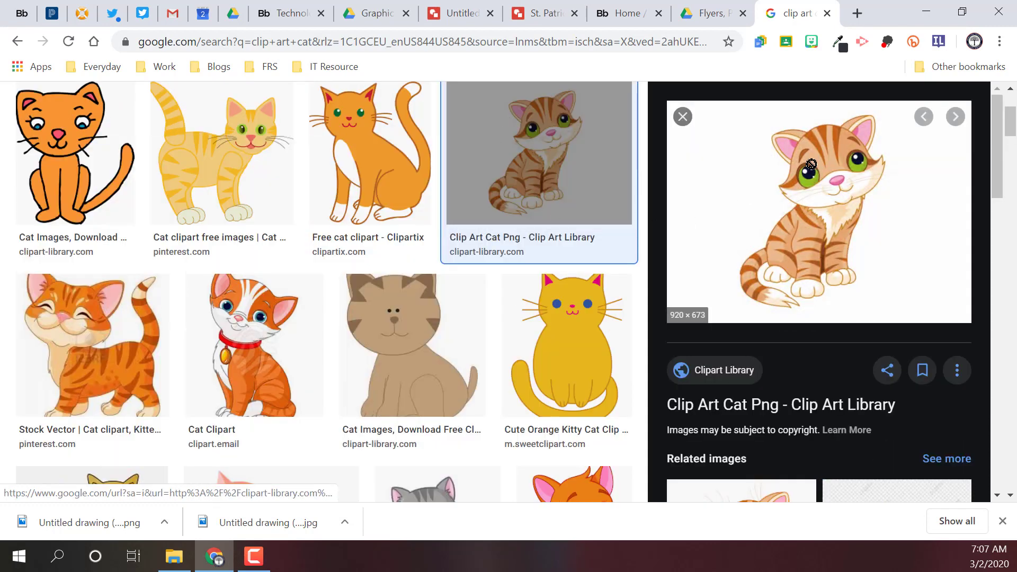
mouse_move(815, 167)
left_mouse_down()
mouse_move(590, 155)
mouse_move(451, 37)
mouse_move(541, 22)
mouse_move(529, 14)
mouse_move(444, 18)
mouse_move(520, 237)
mouse_move(556, 236)
mouse_move(540, 265)
mouse_move(504, 260)
left_mouse_up()
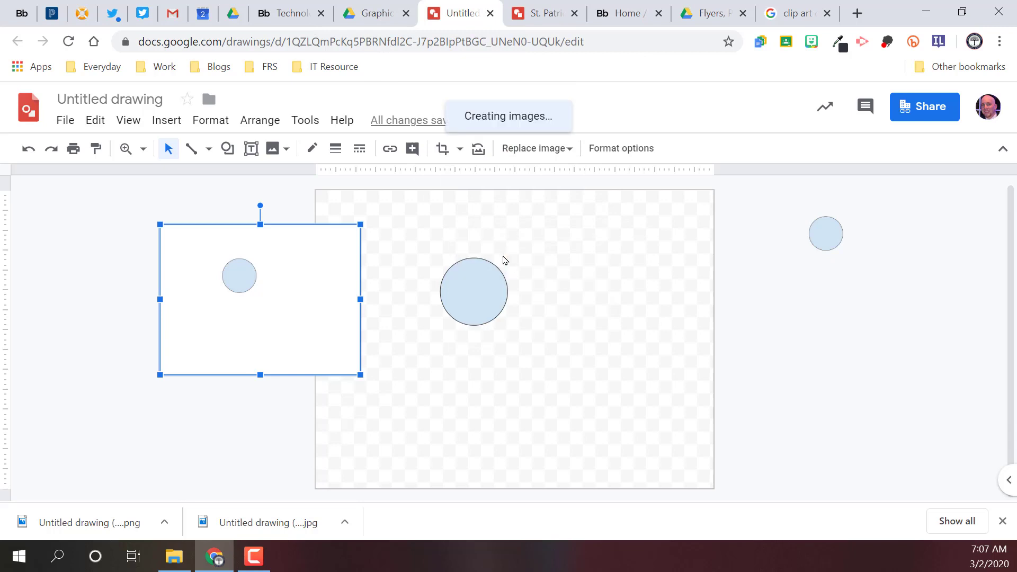
Step: Keep the kitten near the canvas's middle and move the JPEG image and the large circle off the canvas
left_click_drag(574, 275, 494, 297)
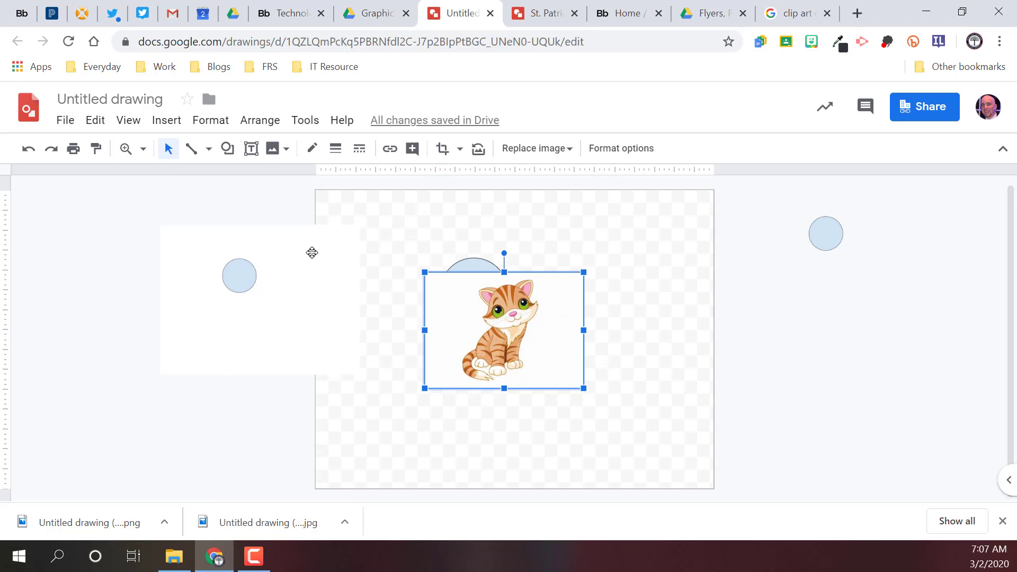
left_click_drag(255, 259, 151, 260)
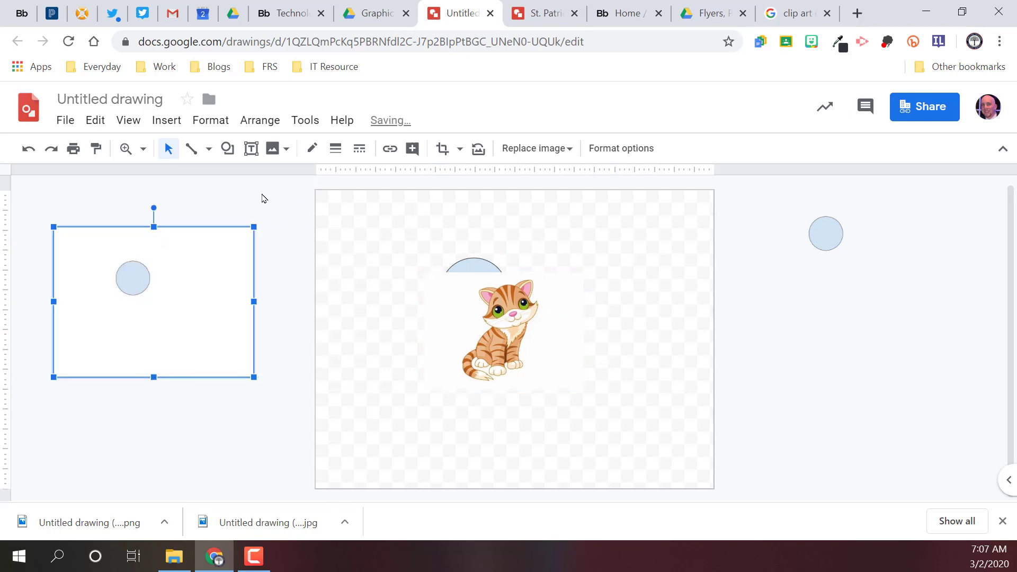
left_click_drag(472, 262, 828, 285)
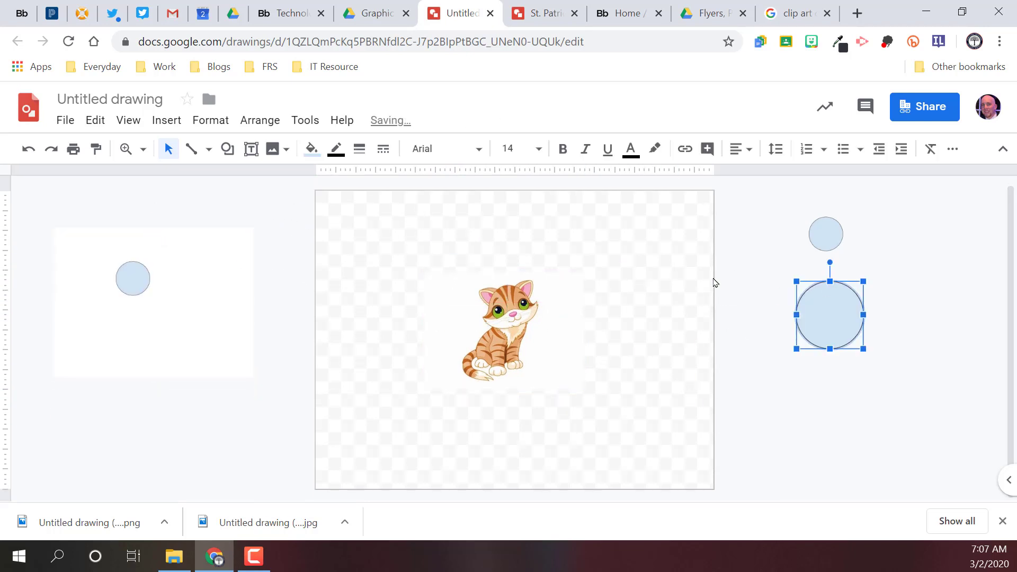
Step: Insert a rectangle at the canvas's upper-left corner and stretch it over nearly the whole canvas
left_click(227, 149)
left_click(227, 149)
left_click(227, 149)
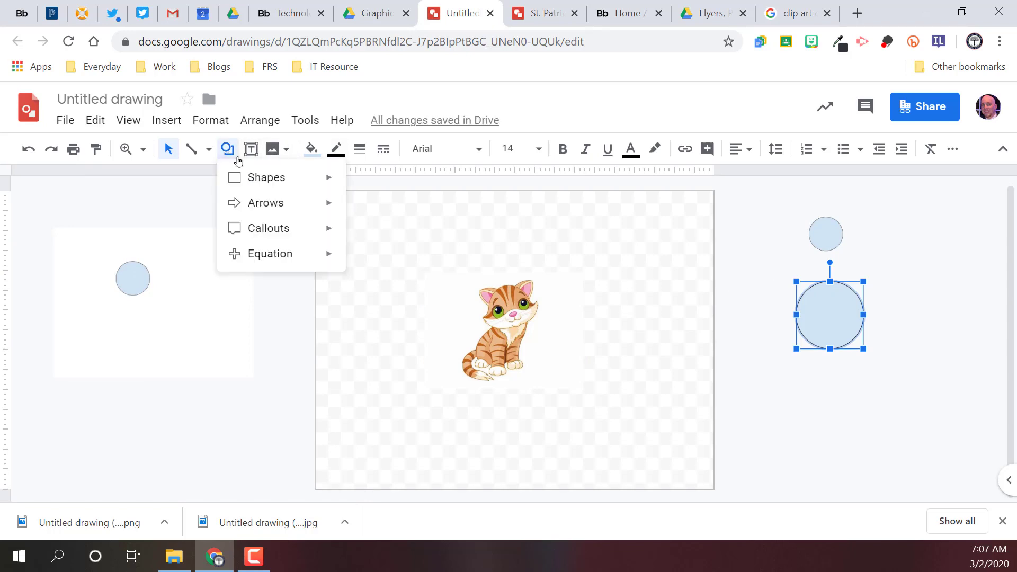
mouse_move(267, 186)
left_click(358, 183)
left_click(342, 210)
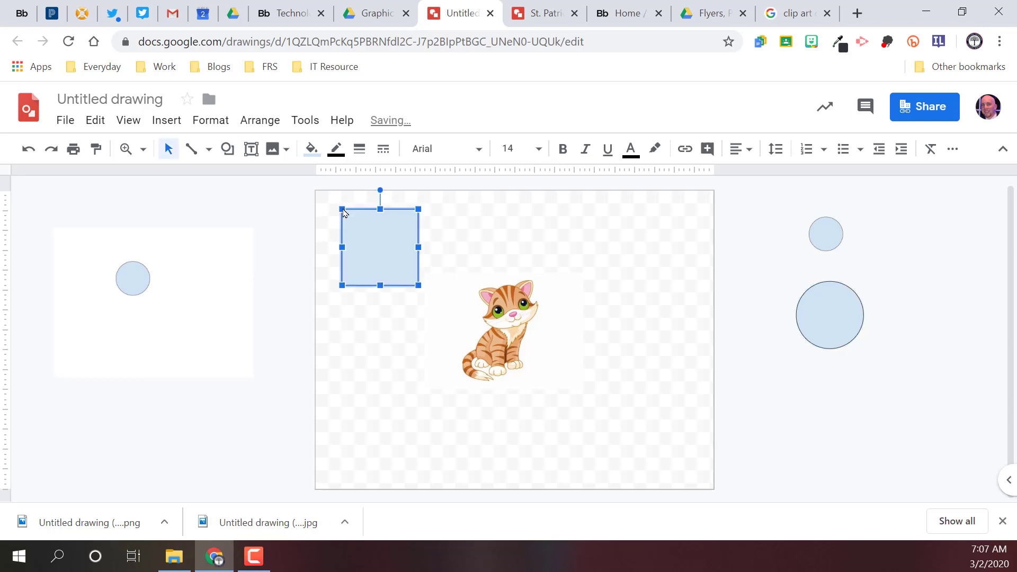
left_click_drag(360, 225, 335, 209)
left_click_drag(394, 268, 709, 489)
Step: Send the large rectangle to the back, behind the kitten image
right_click(466, 350)
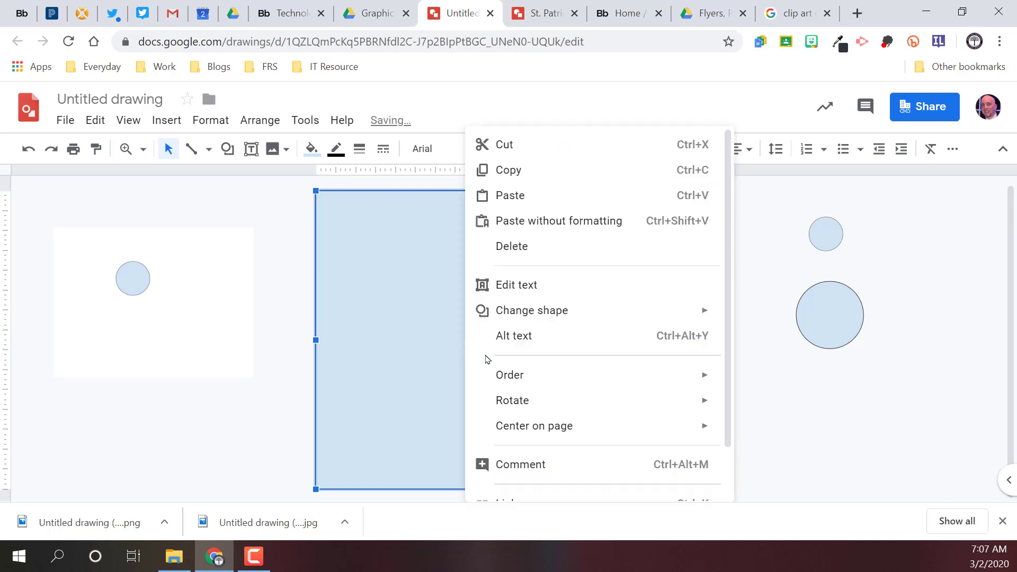
mouse_move(577, 377)
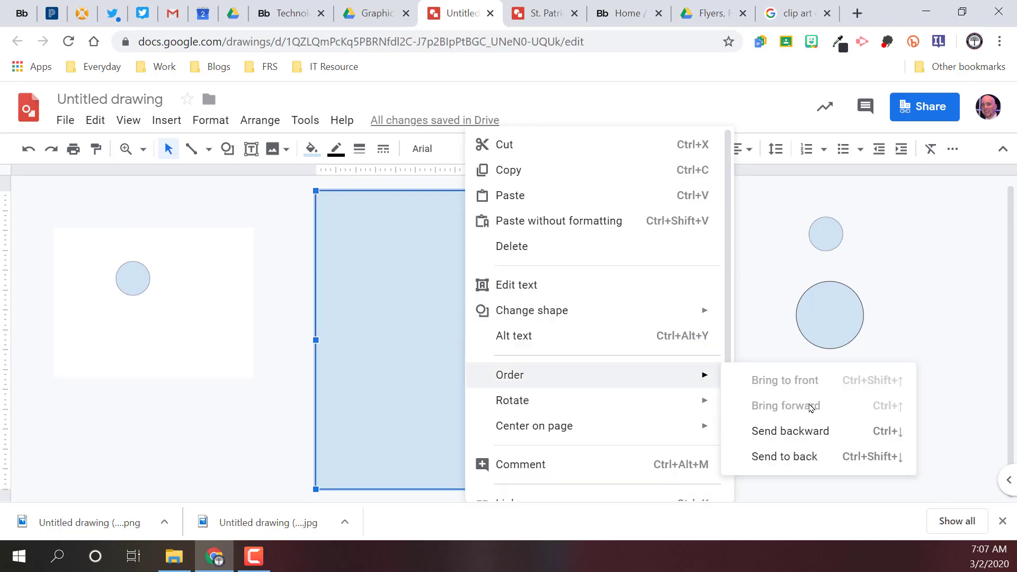
left_click(802, 460)
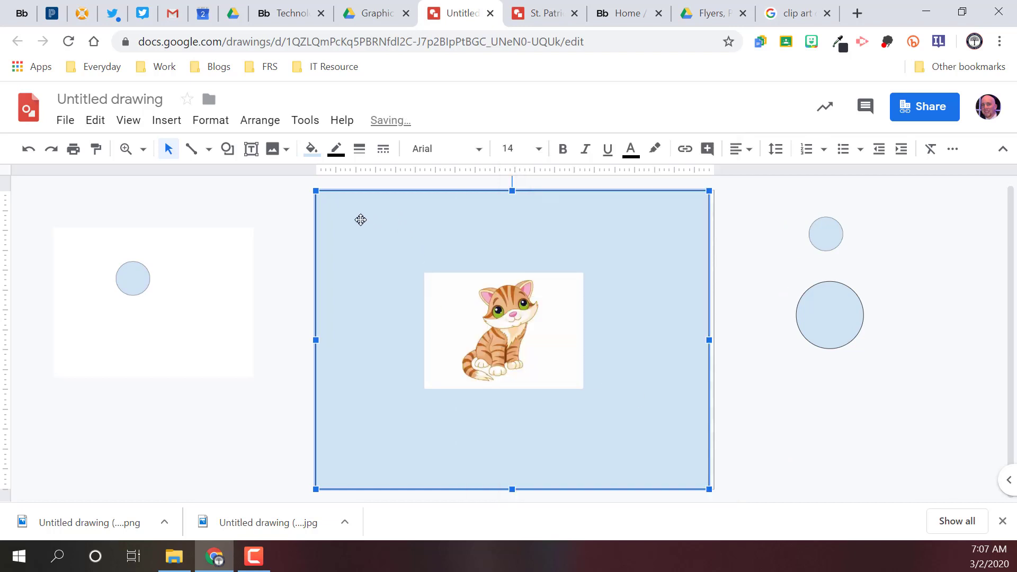
Step: Fill the background rectangle with solid dark red and widen it past the canvas's right edge
left_click(312, 149)
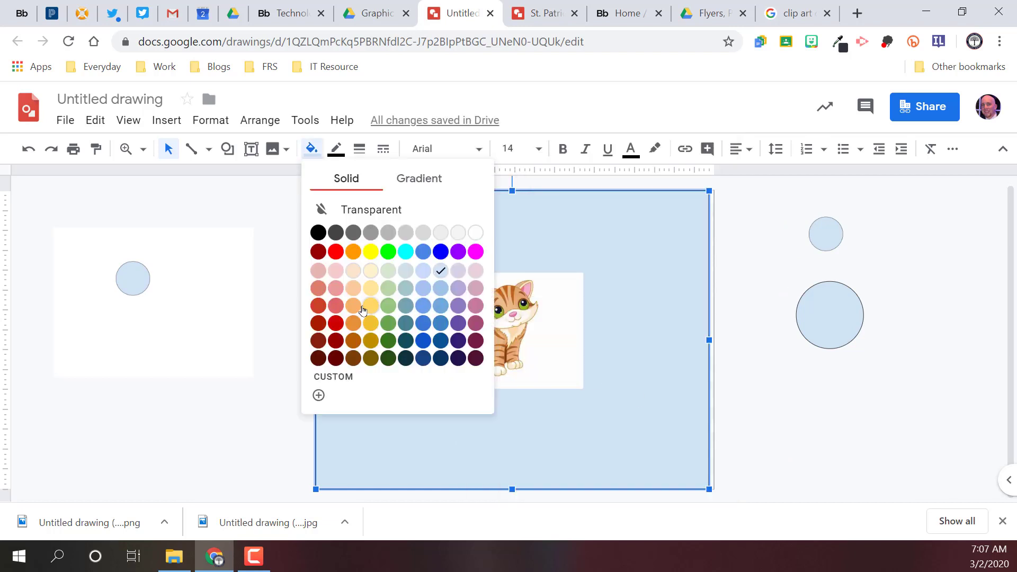
left_click(337, 323)
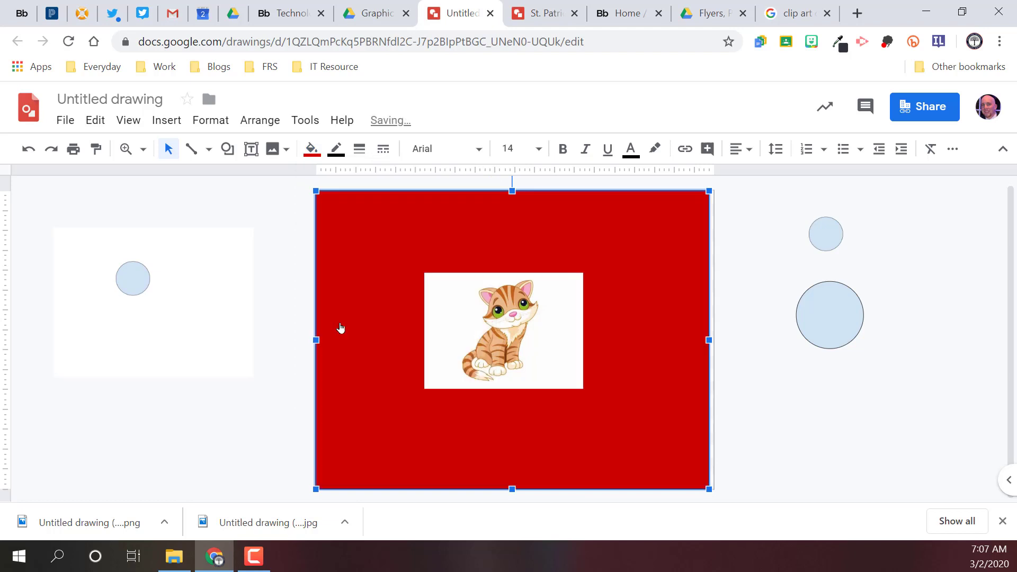
left_click(294, 222)
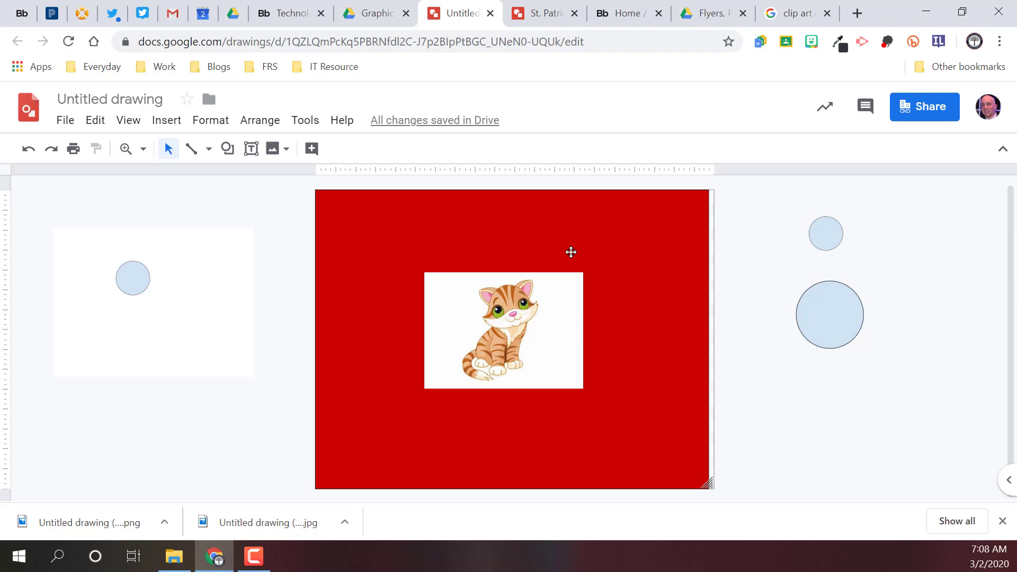
left_click(648, 237)
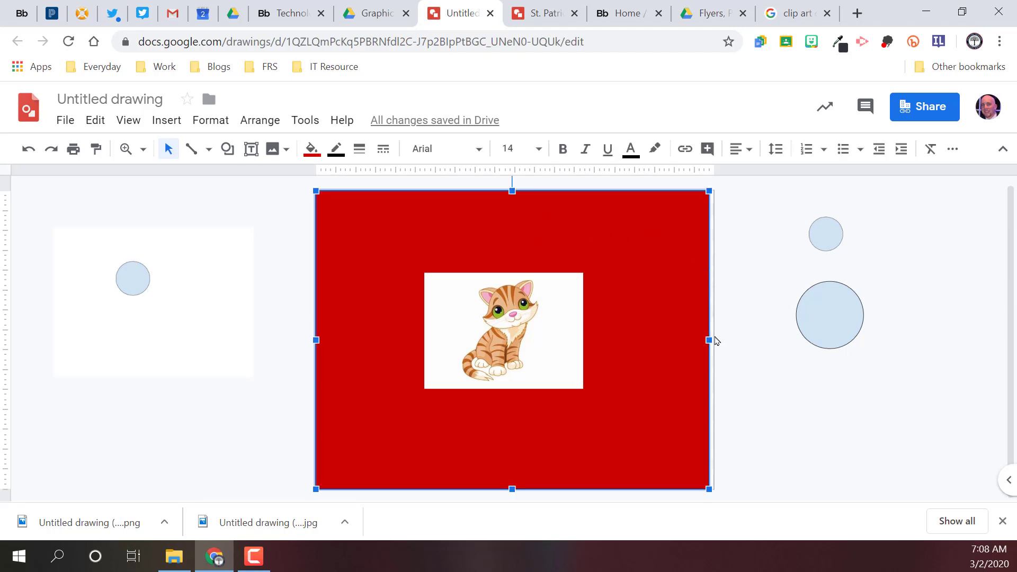
left_click_drag(709, 340, 718, 340)
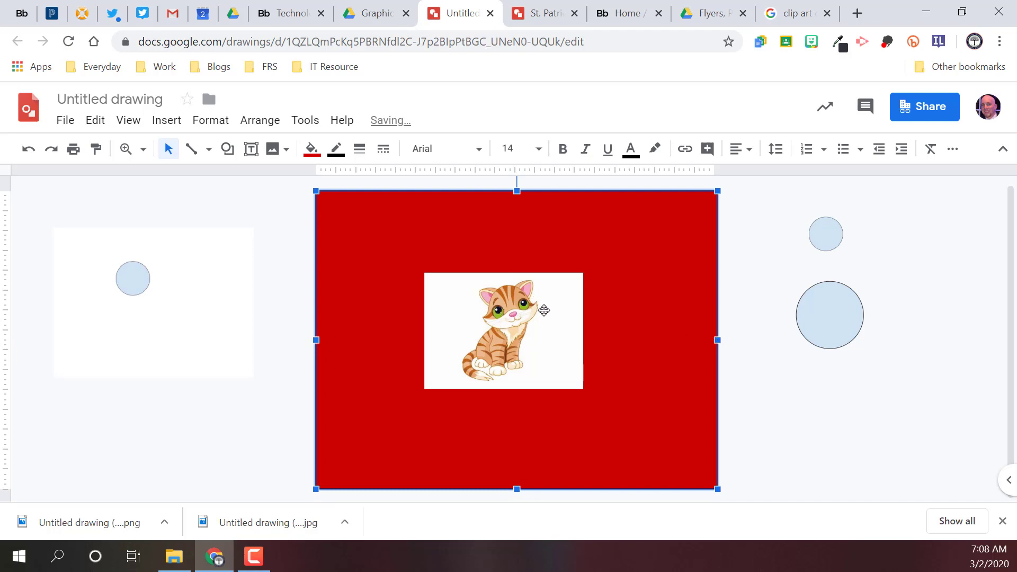
Step: Search Google Images for "clip art cat, png" and bring the first result's transparent kitten into the drawing
left_click(797, 6)
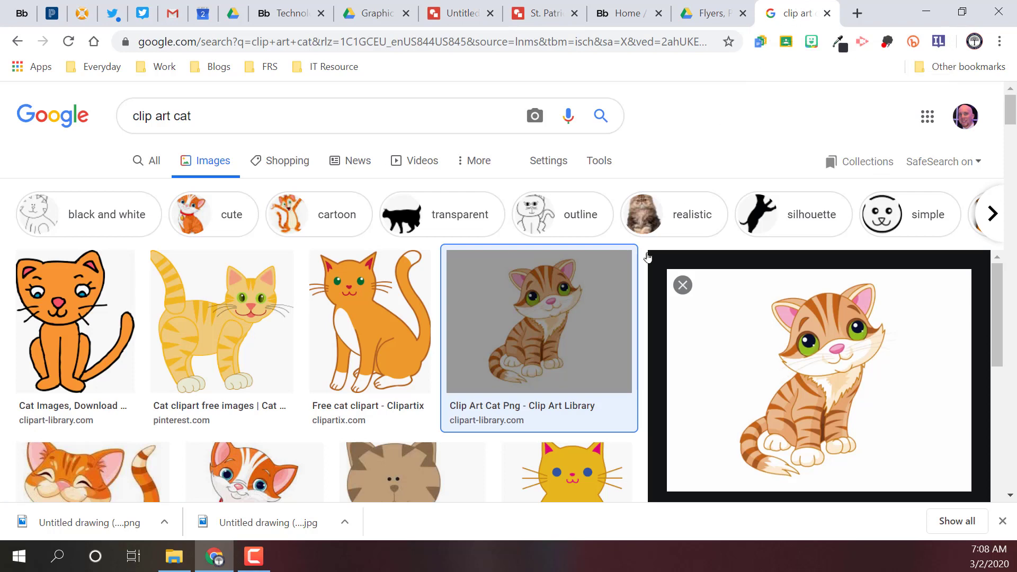
left_click(340, 120)
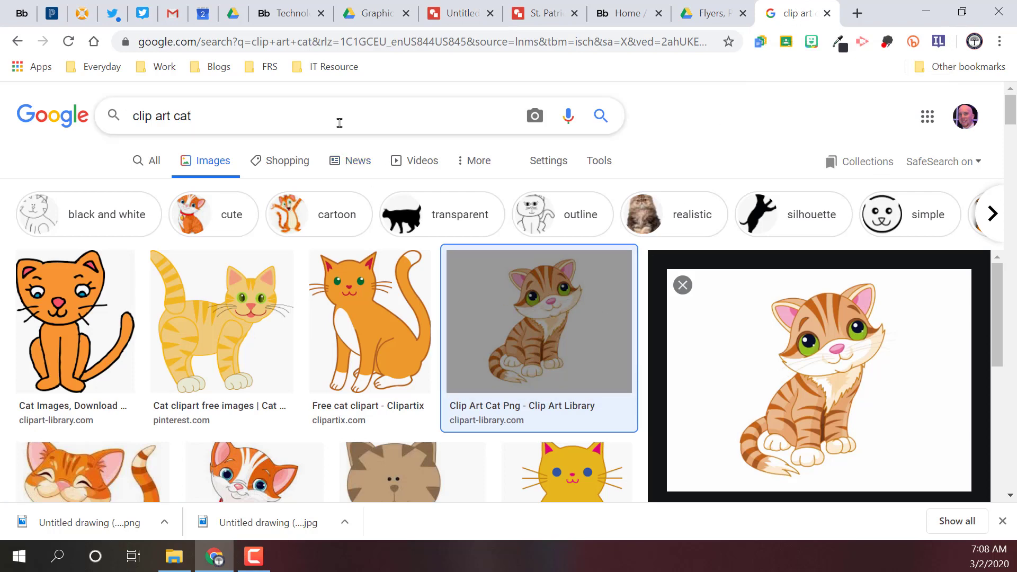
type(", png")
key("Return")
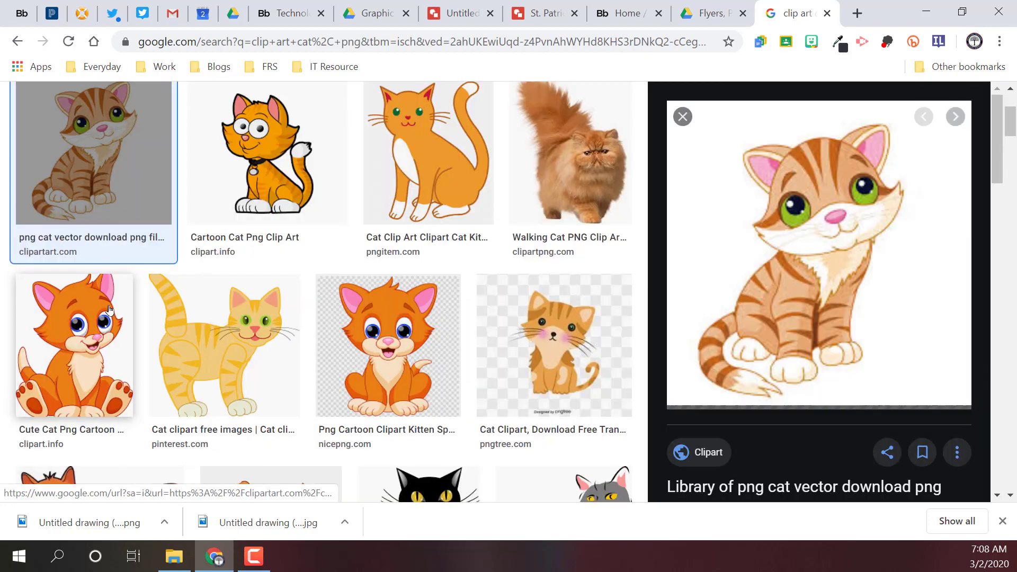
left_click(109, 309)
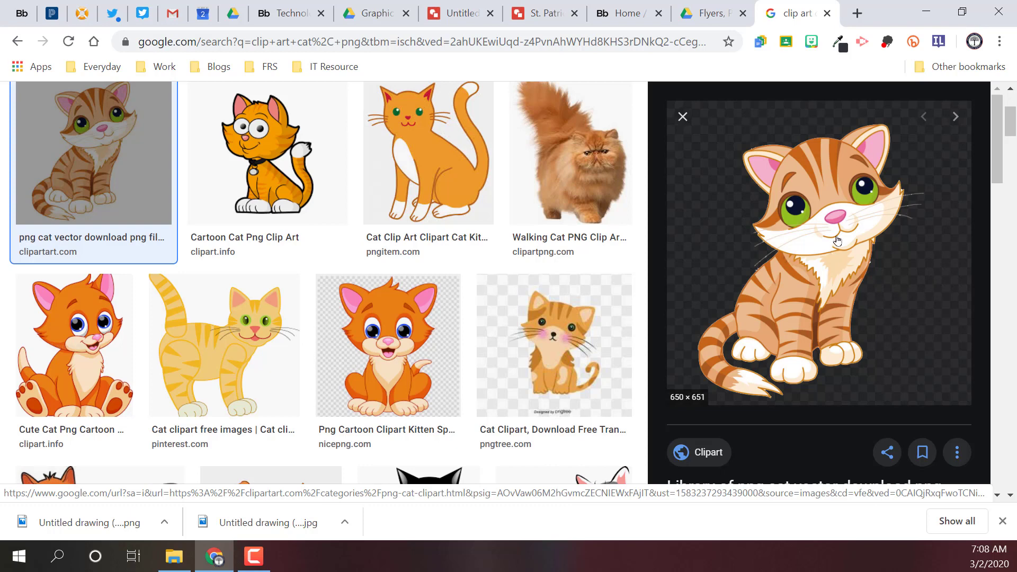
left_click_drag(836, 242, 627, 246)
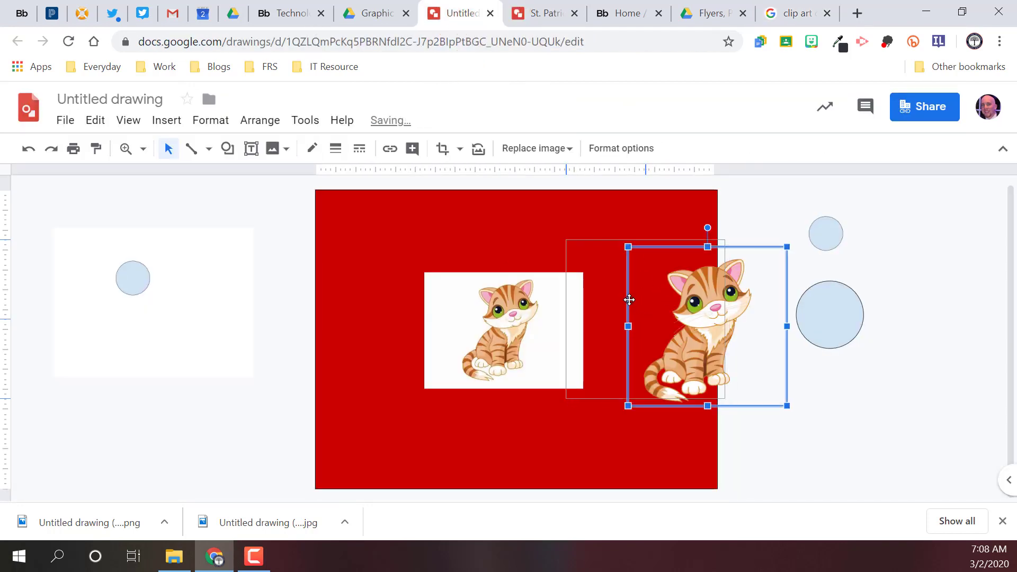
Step: Move the white-backed kitten off the canvas and place the transparent kitten near the middle of the red background
left_click_drag(491, 320, 411, 300)
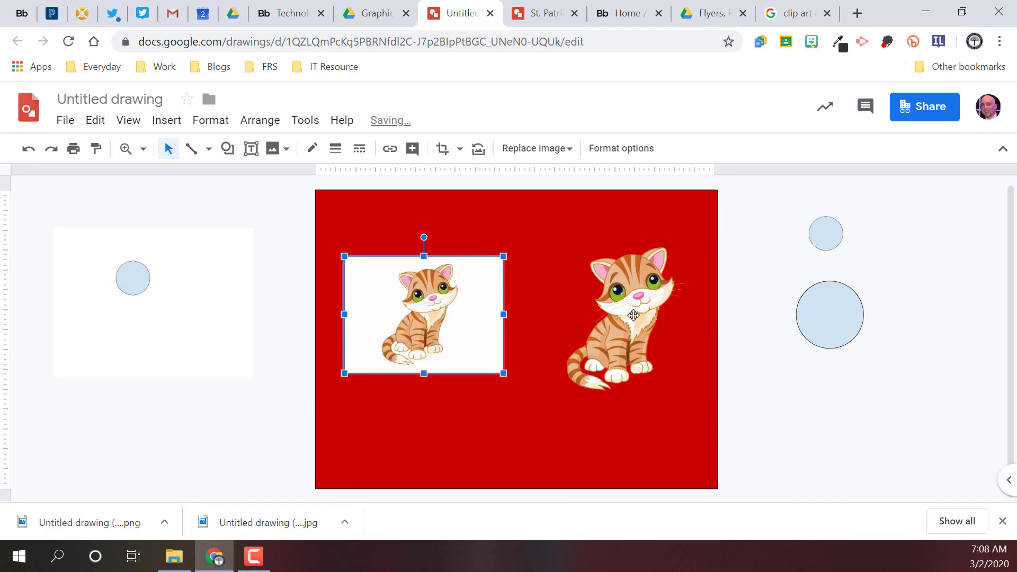
left_click_drag(617, 325, 567, 324)
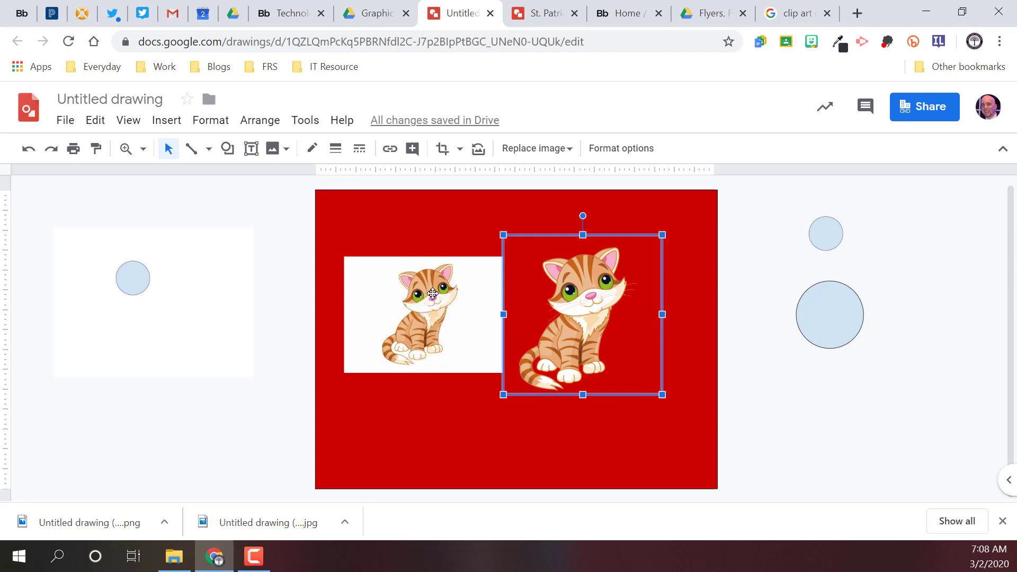
left_click_drag(432, 293, 118, 355)
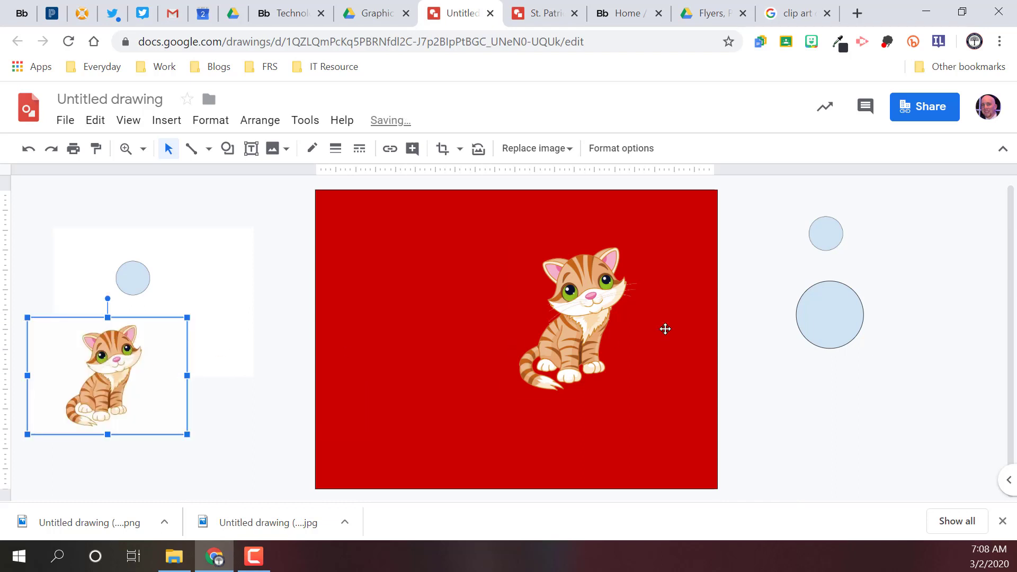
left_click_drag(565, 320, 503, 361)
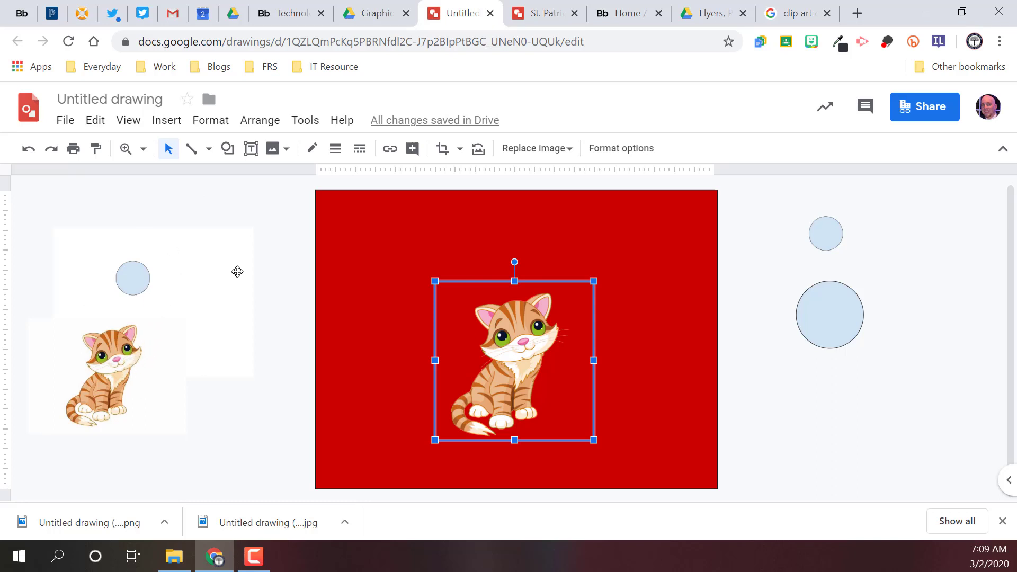
Step: Add a text box beside the canvas, below the large circle, reading "Directions" in bold 36-point text
left_click(252, 149)
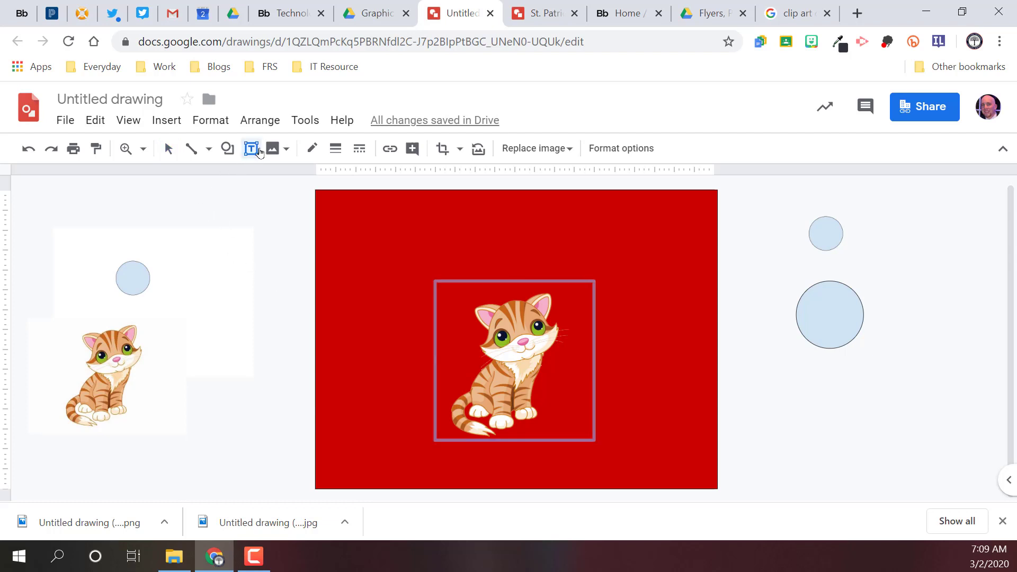
left_click_drag(753, 365, 895, 469)
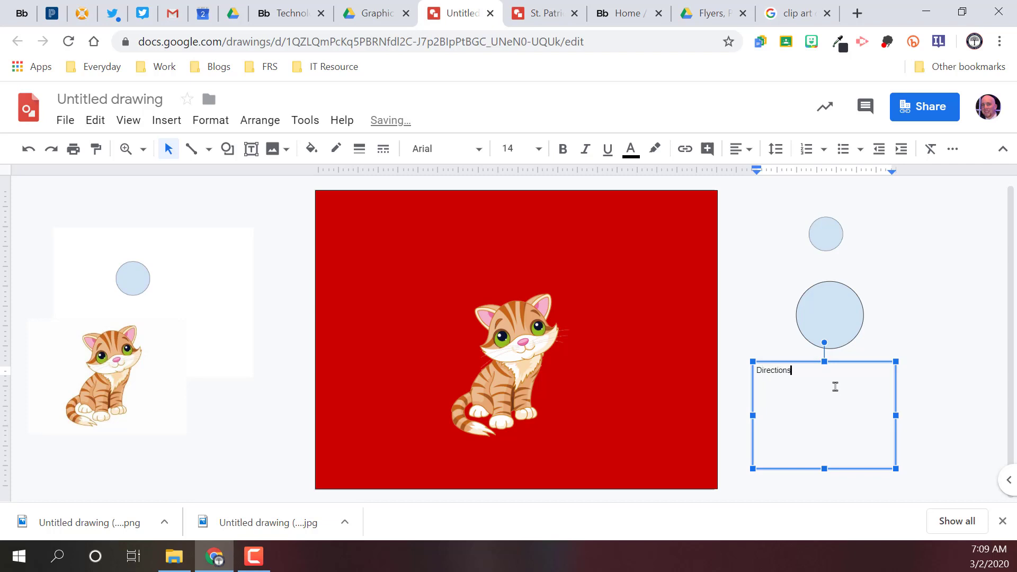
double_click(747, 369)
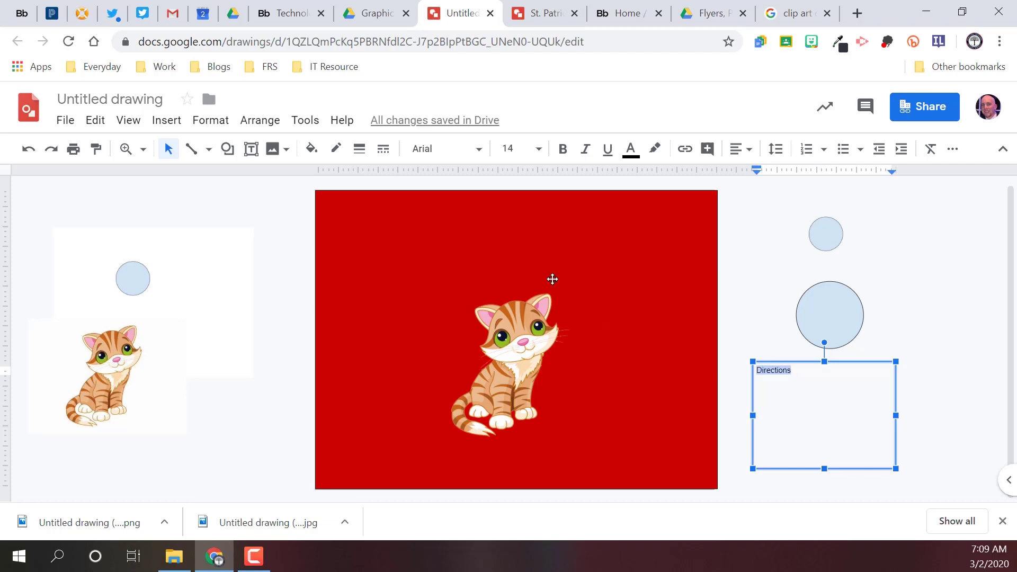
left_click(564, 150)
left_click(538, 148)
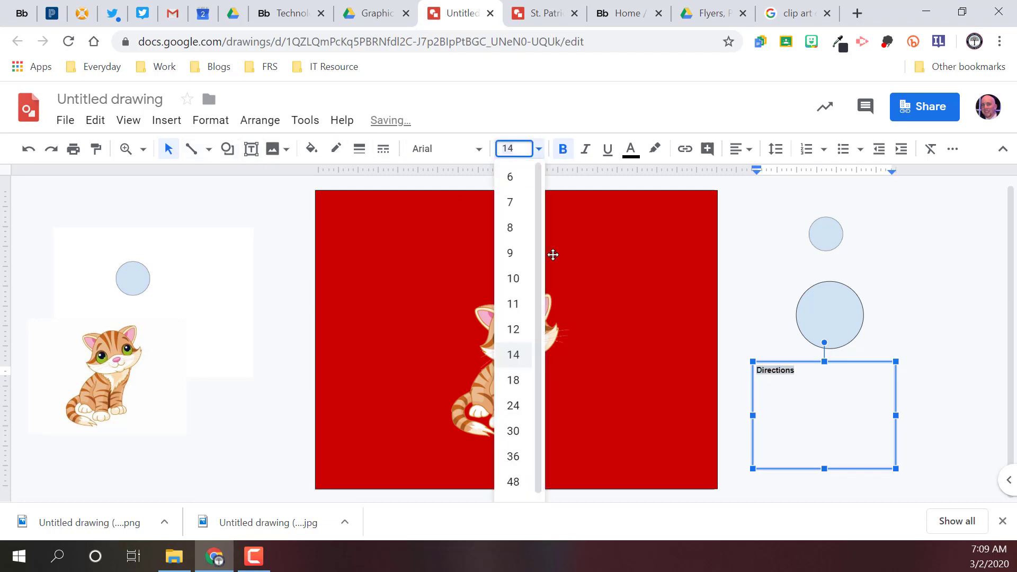
left_click(514, 457)
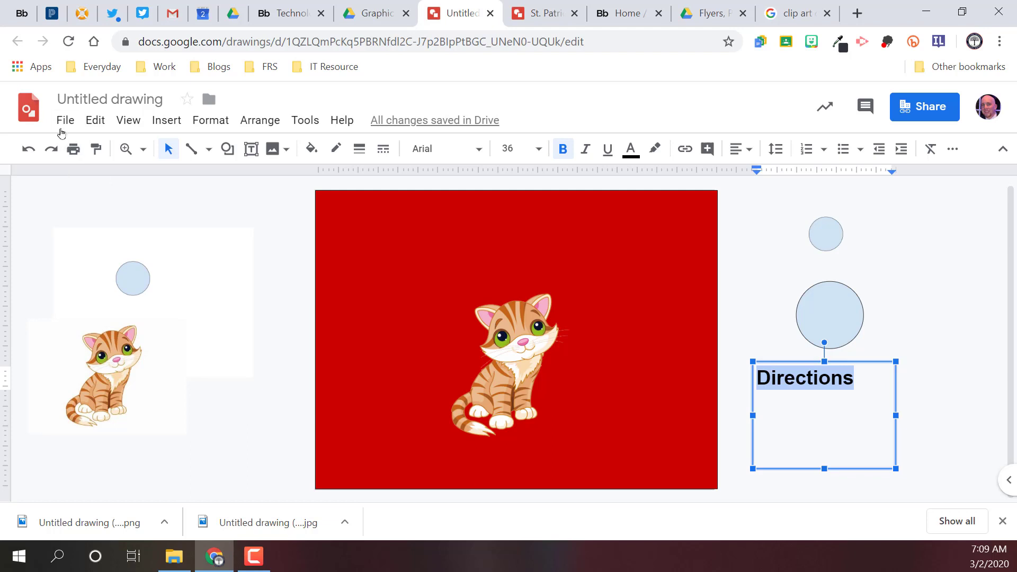
Step: Preview how the drawing will print, checking what is included from around the canvas, and cancel the printing
left_click(80, 152)
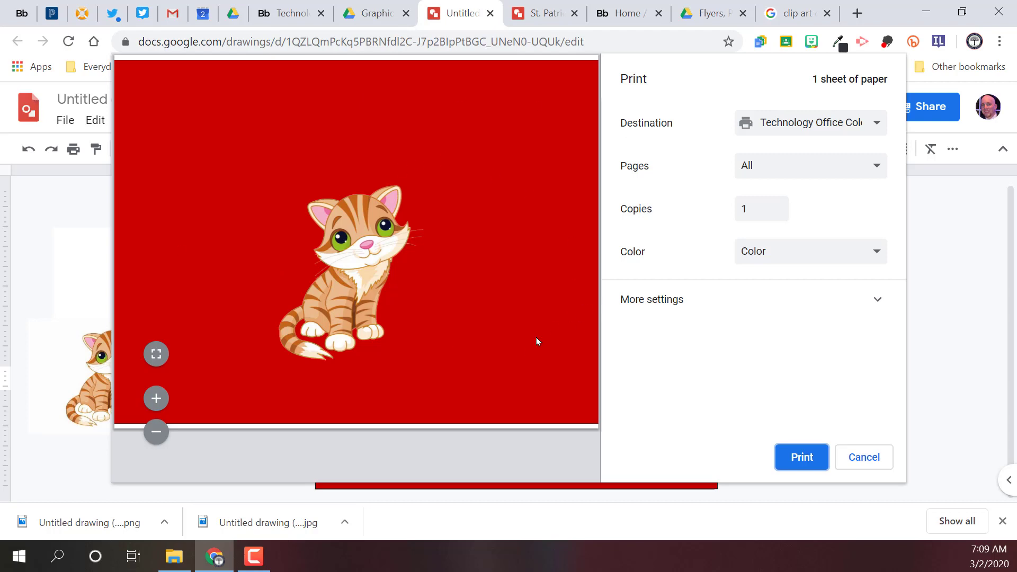
left_click(879, 458)
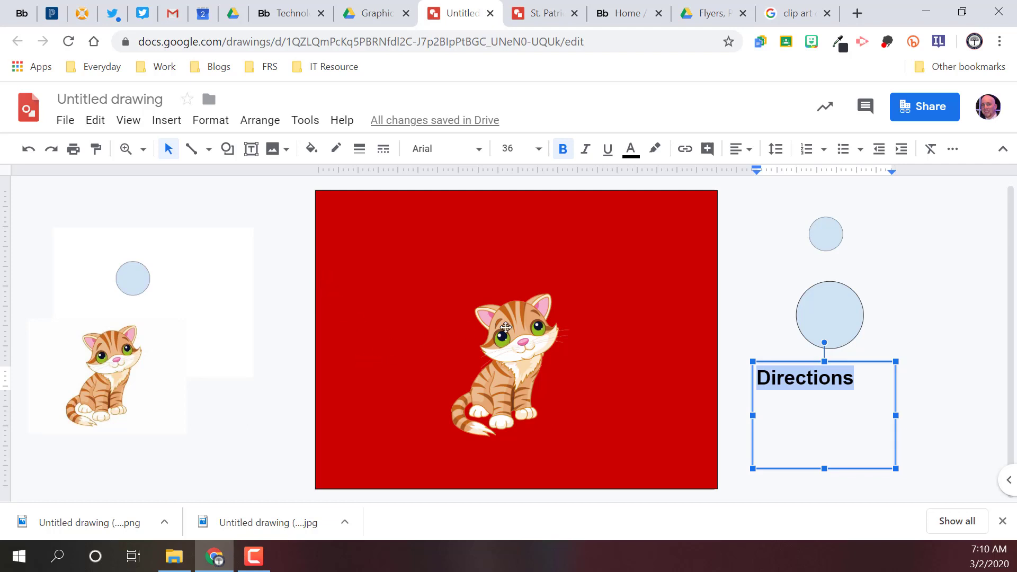
Step: Move the transparent small-circle image farther from the canvas and the large circle closer to the canvas's right edge
left_click_drag(842, 322, 869, 332)
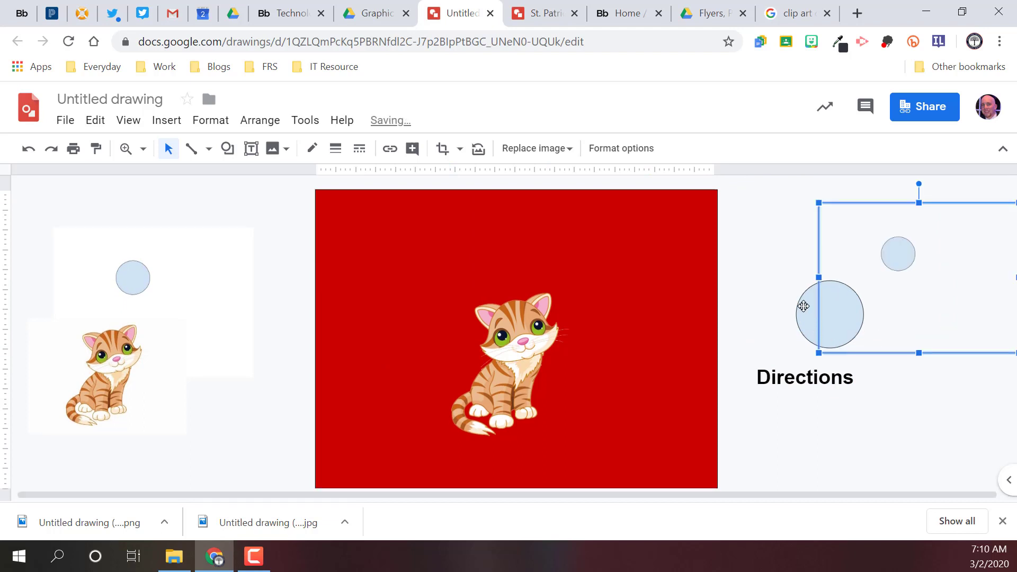
left_click_drag(810, 304, 766, 277)
right_click(766, 276)
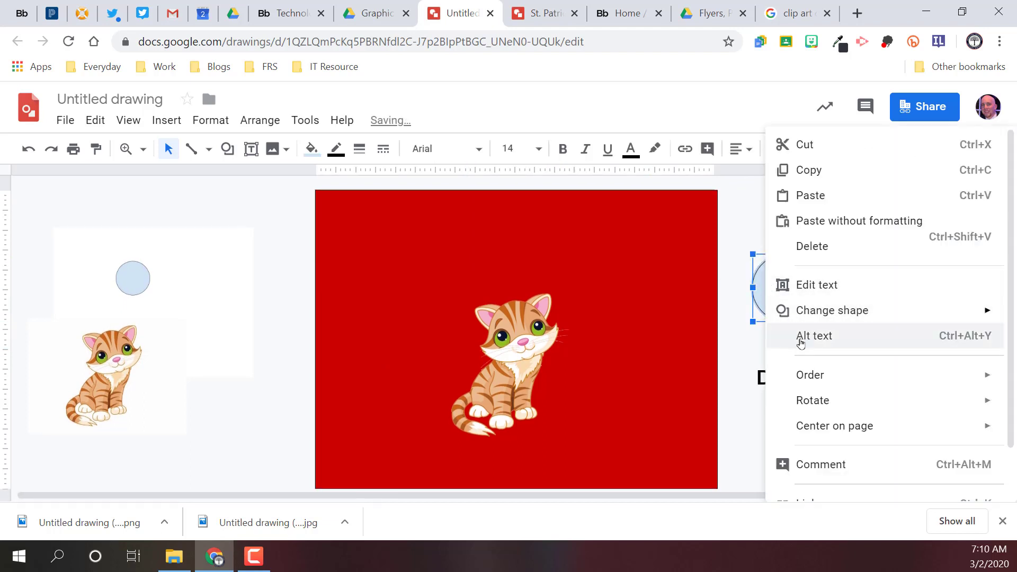
mouse_move(794, 376)
left_click(722, 379)
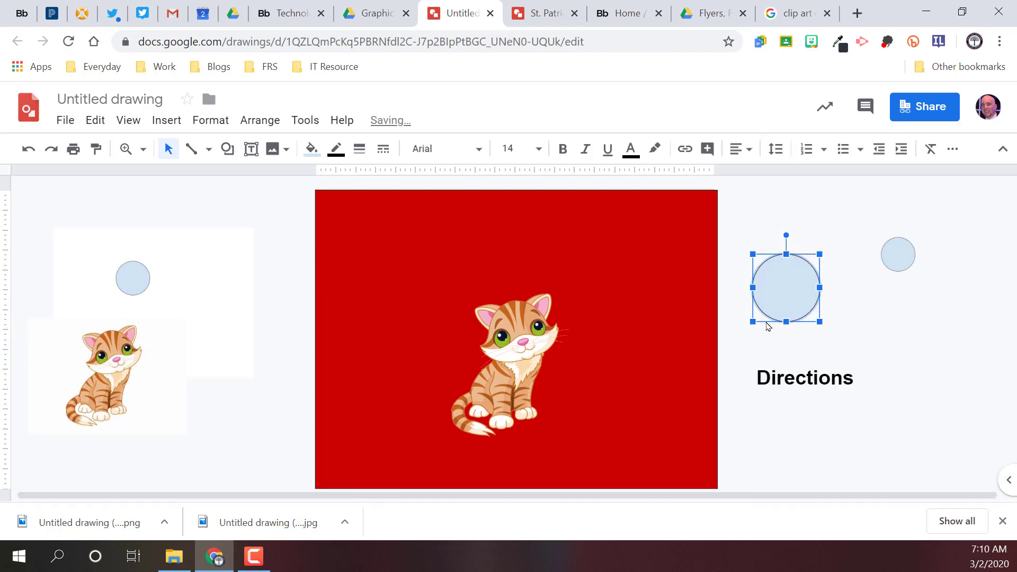
Step: Move the large circle onto the red background and enlarge it into an oval that overlaps the kitten
left_click_drag(554, 303, 401, 291)
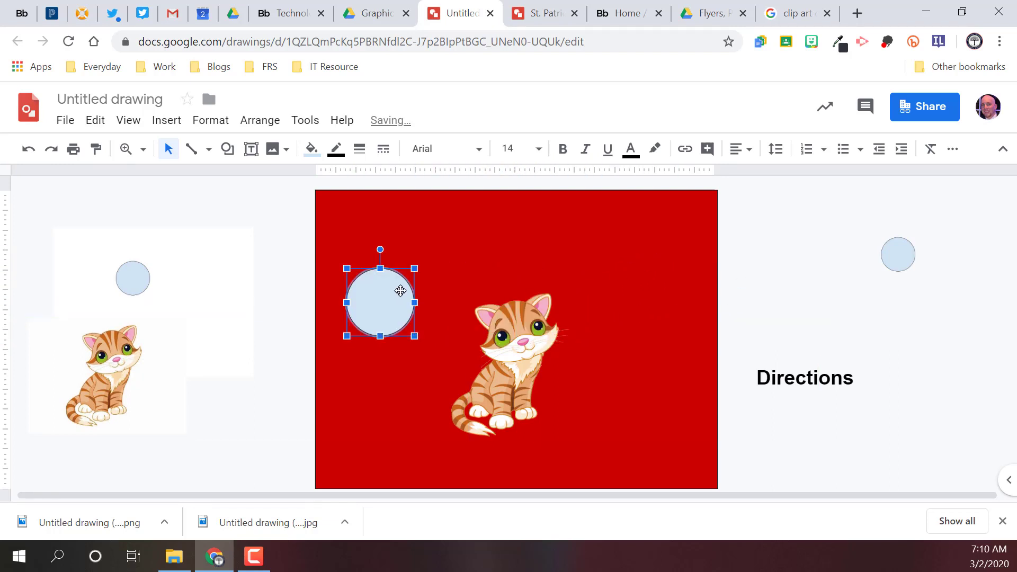
right_click(401, 291)
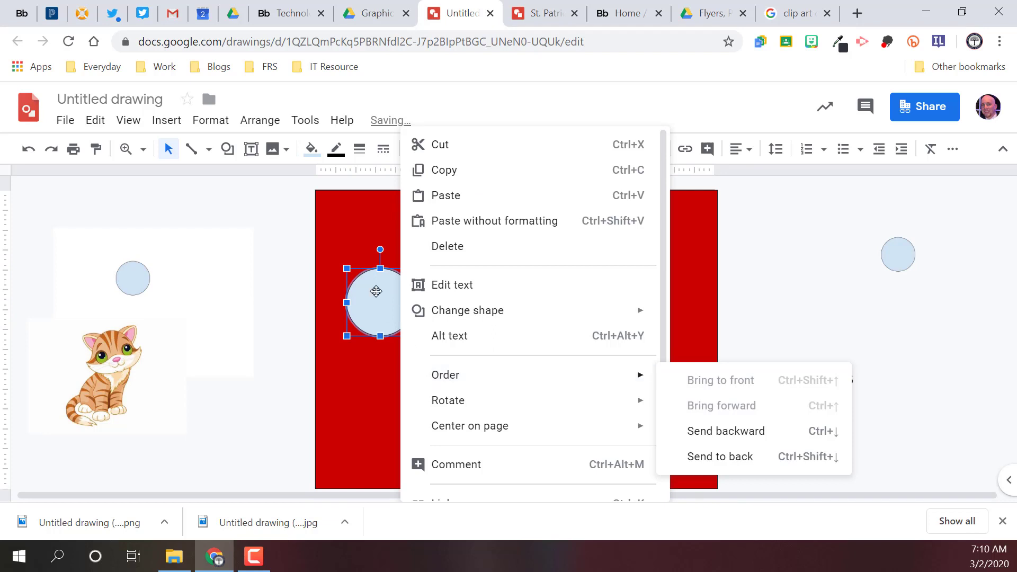
left_click(259, 221)
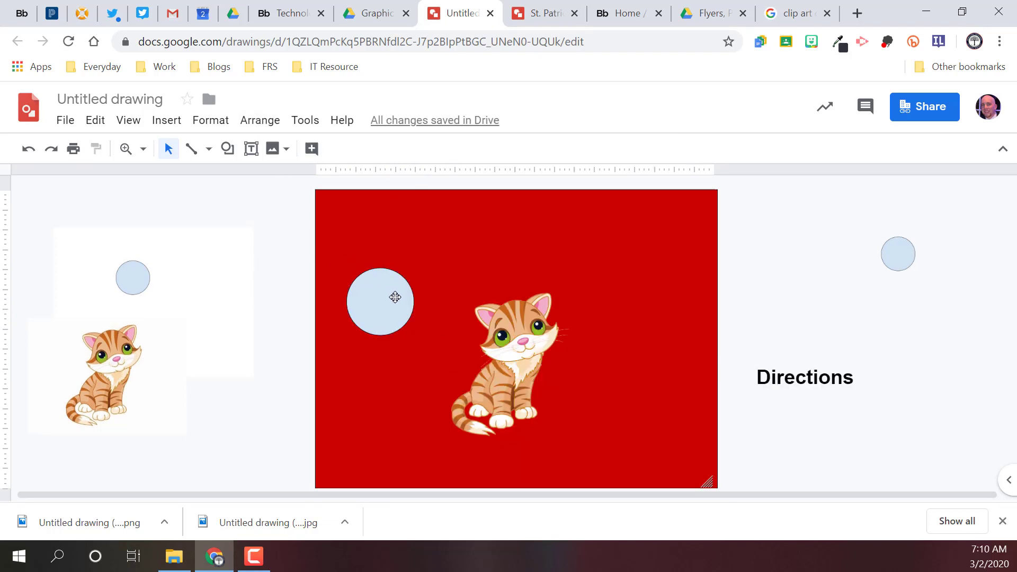
left_click_drag(372, 294, 397, 248)
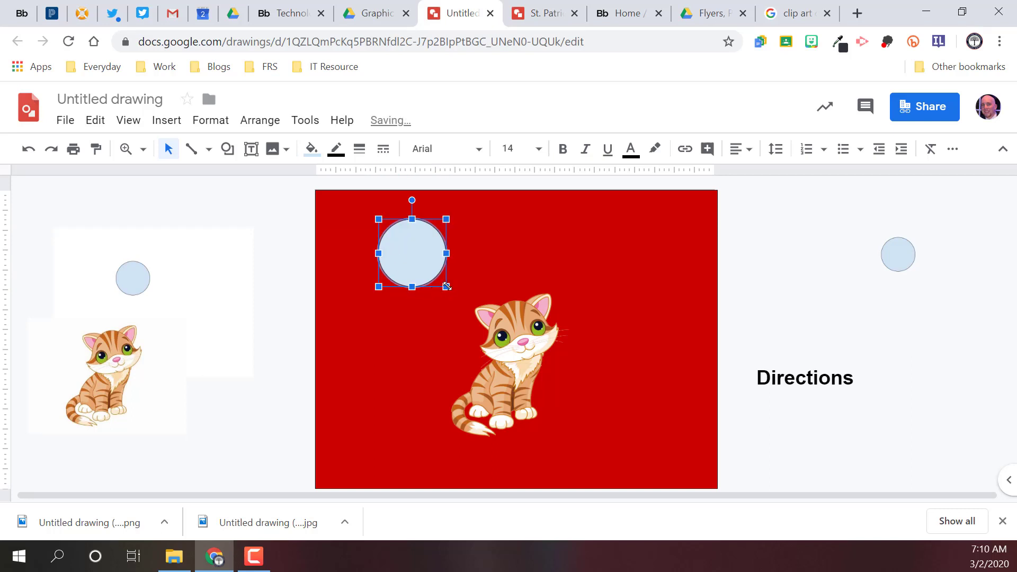
left_click_drag(446, 287, 515, 377)
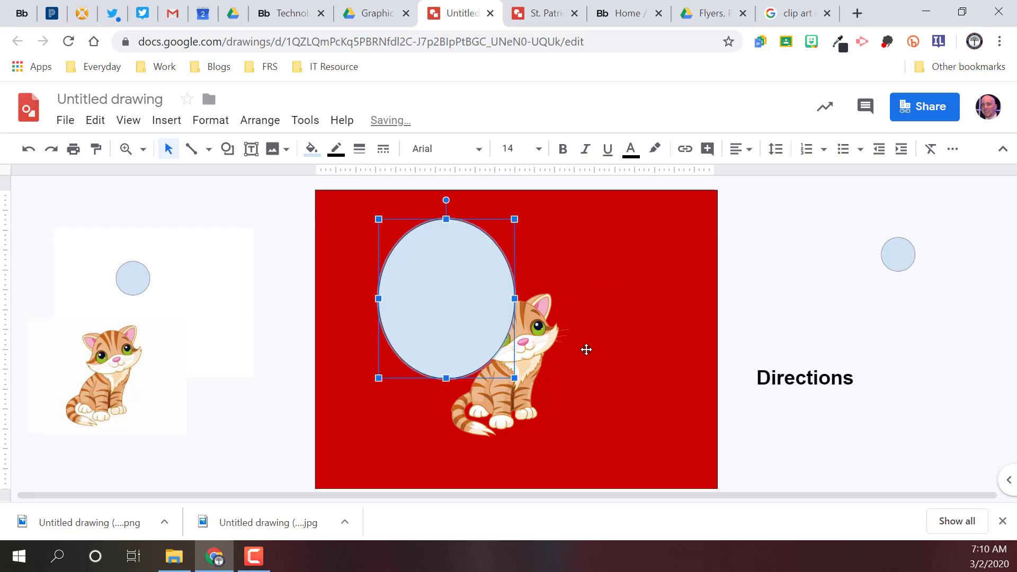
Step: Bring the transparent kitten to the front and position it over the light blue oval
left_click(509, 411)
left_click(260, 119)
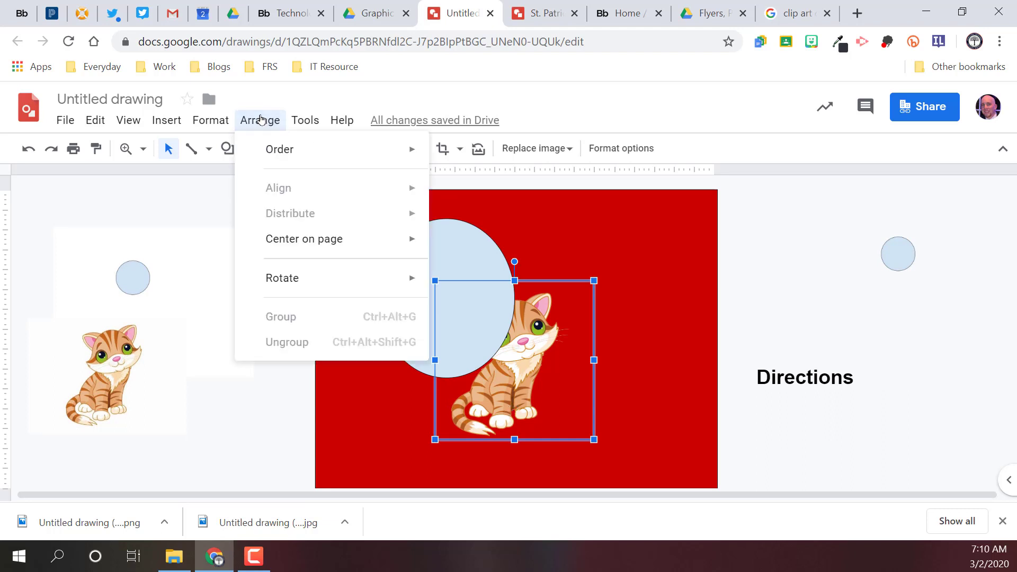
mouse_move(268, 148)
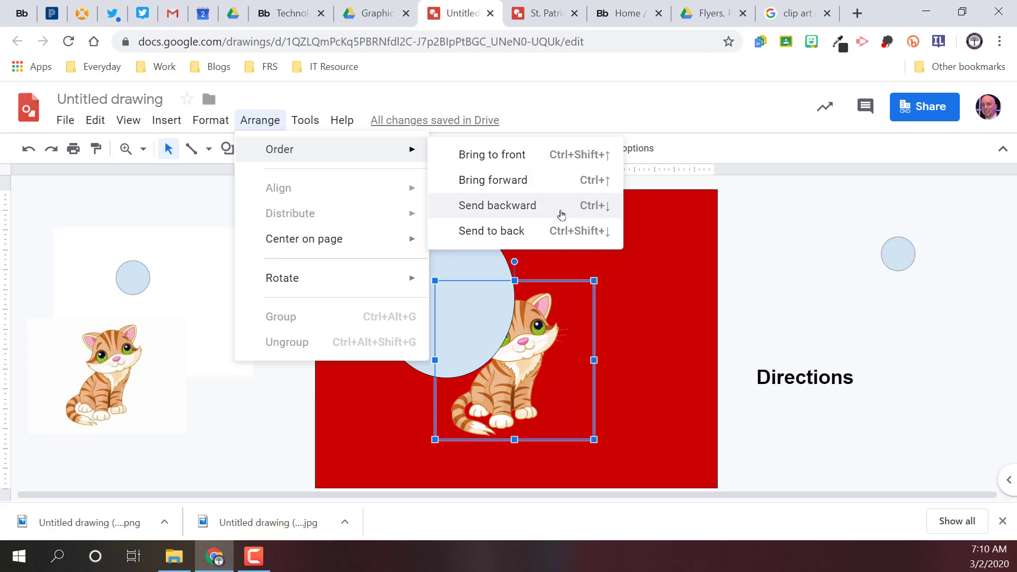
left_click(534, 162)
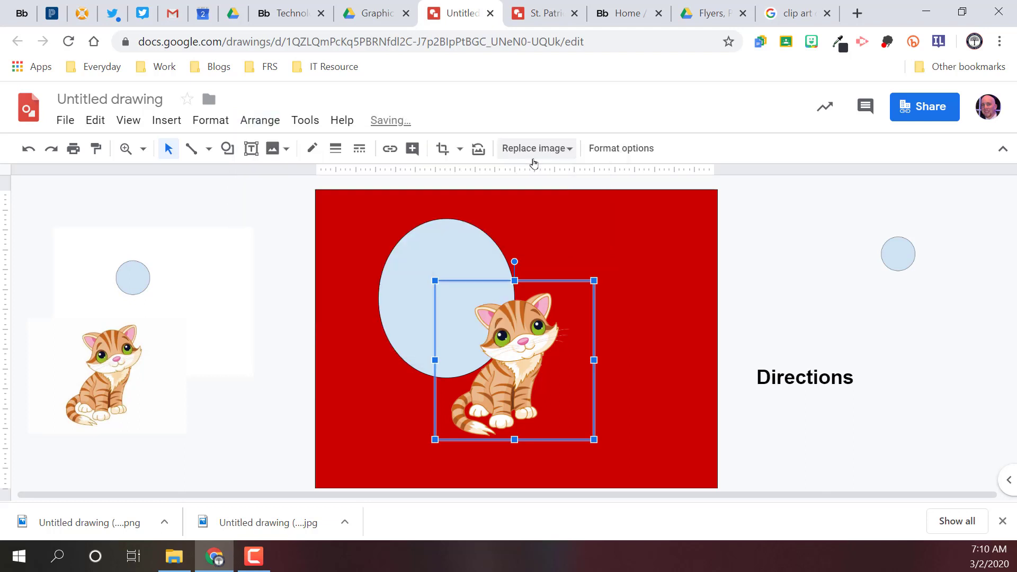
left_click_drag(529, 332, 480, 295)
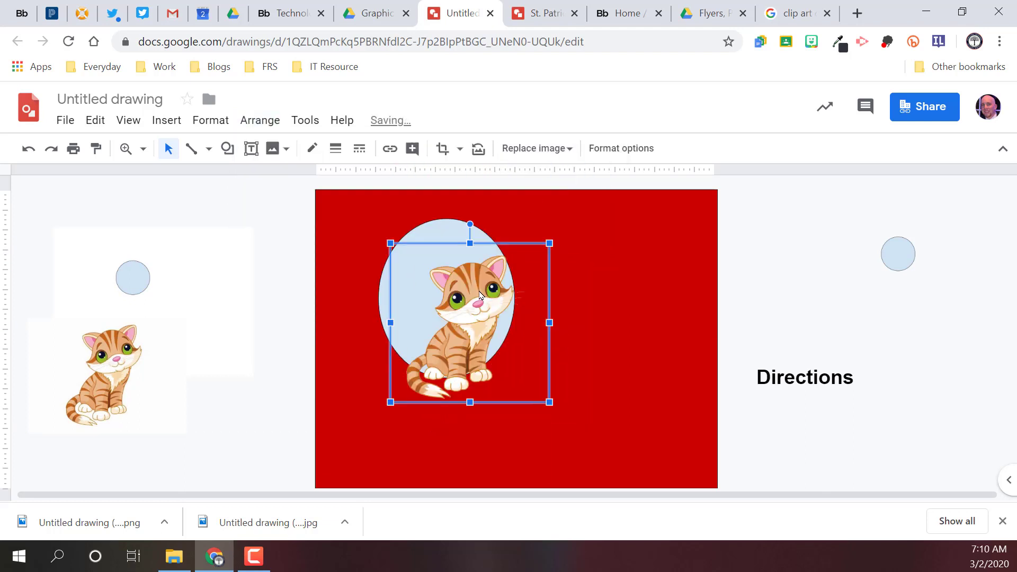
Step: Look through the diagram categories available for insertion and open the Process templates
left_click(166, 120)
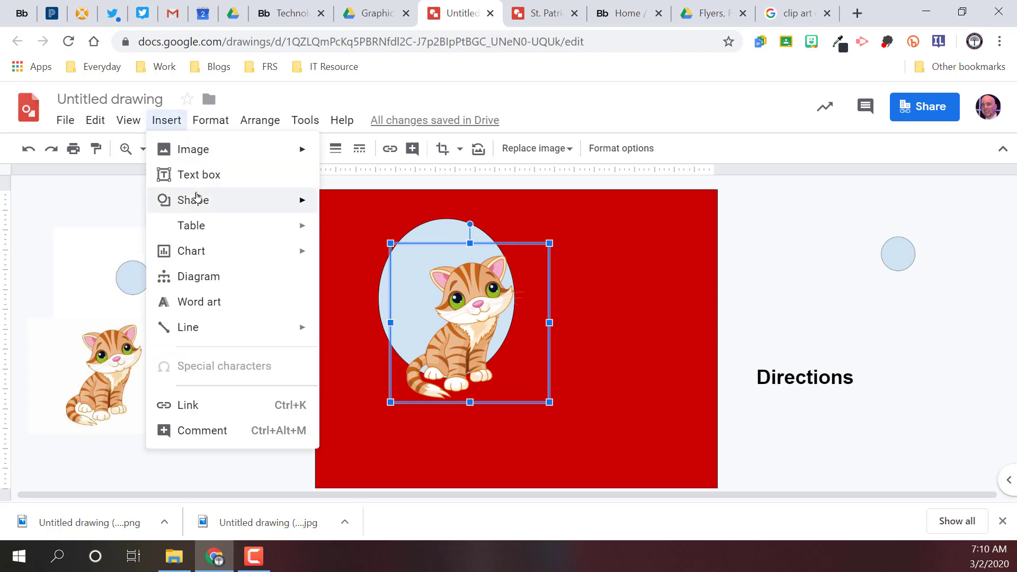
left_click(213, 276)
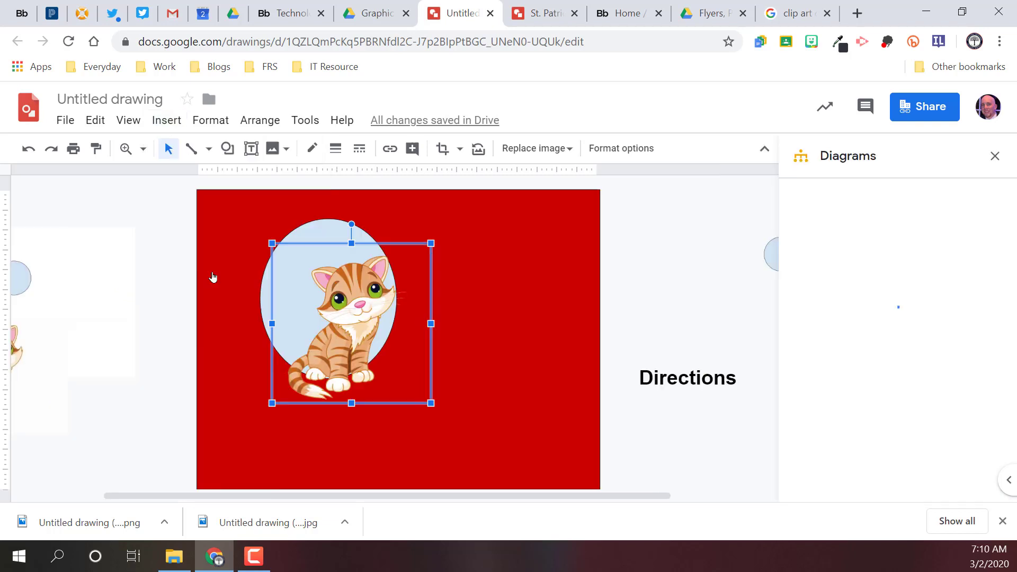
scroll(855, 261, "down", 1)
scroll(855, 261, "down", 5)
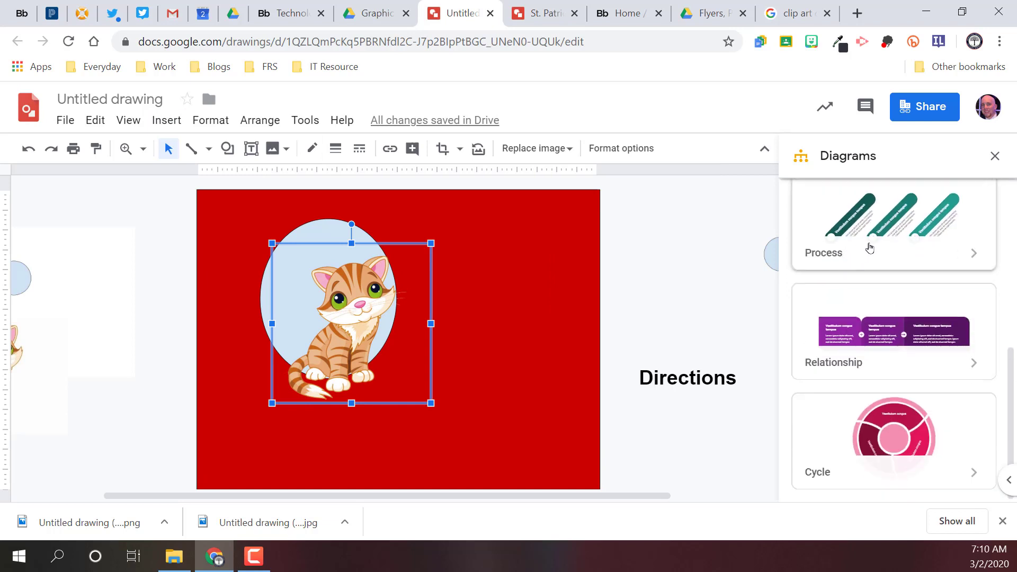
left_click(941, 255)
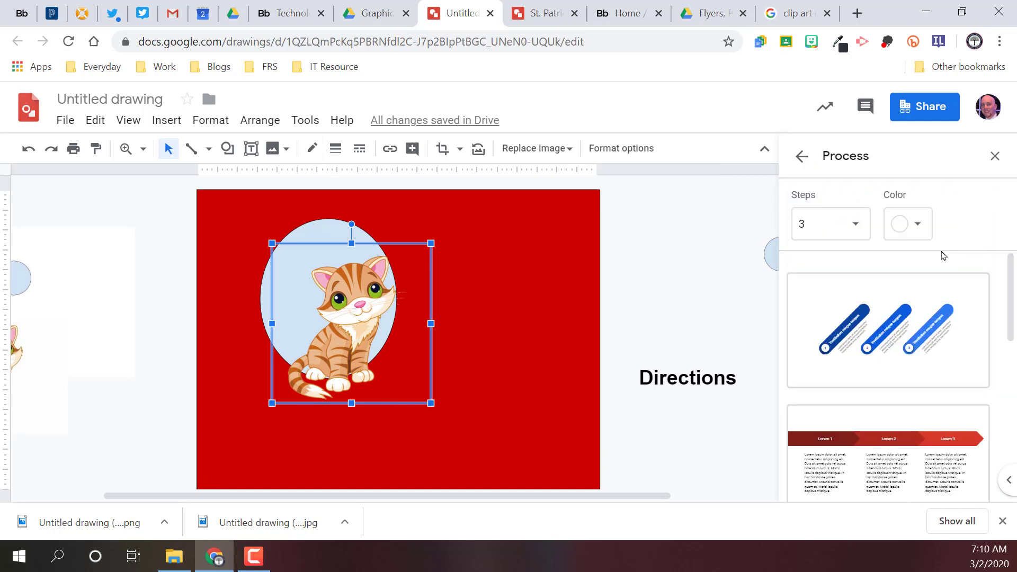
Step: Set the Process templates to 5 steps and the blue colour, and browse the resulting designs
left_click(842, 235)
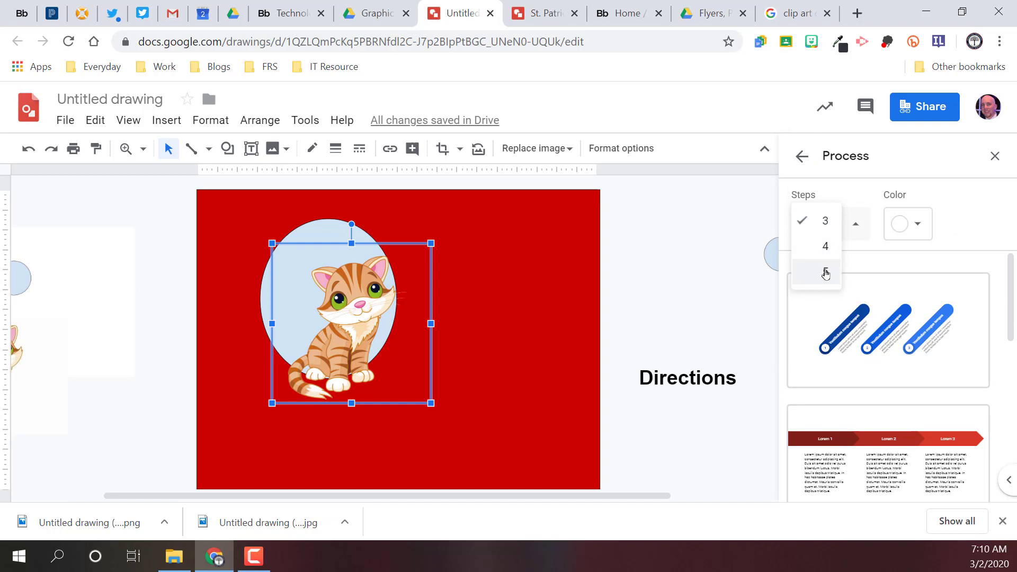
left_click(821, 270)
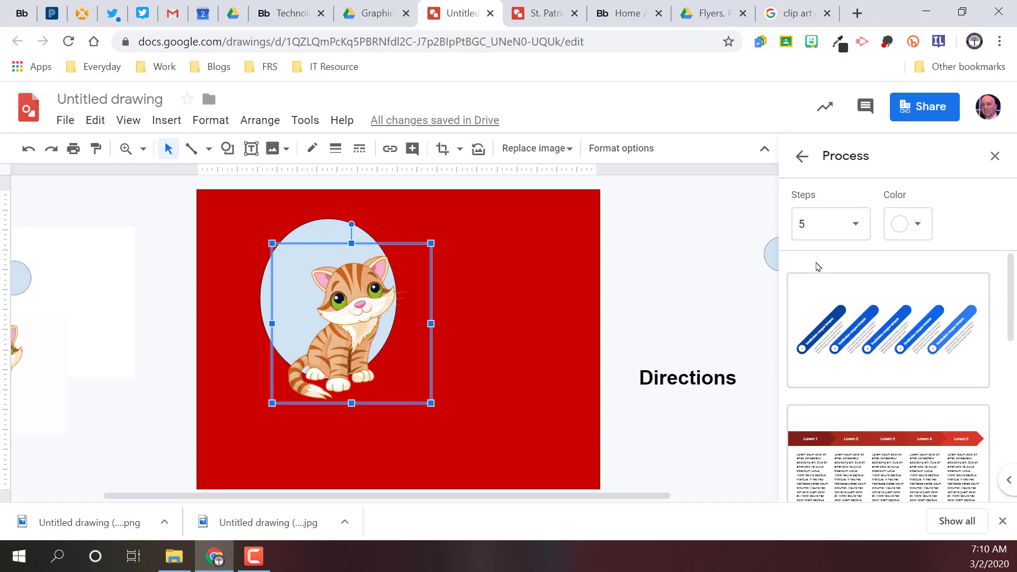
left_click(913, 238)
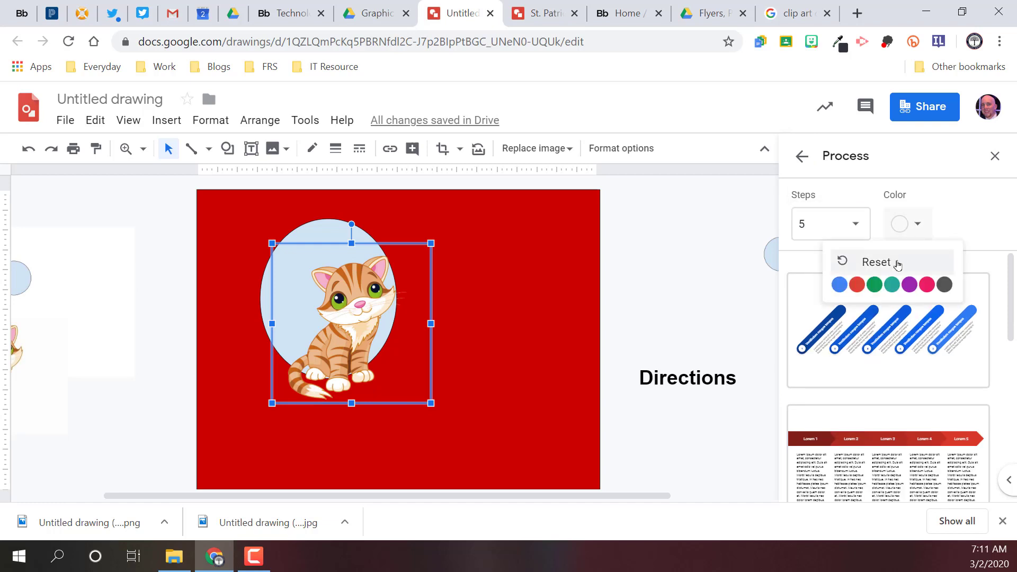
left_click(883, 282)
scroll(881, 289, "down", 5)
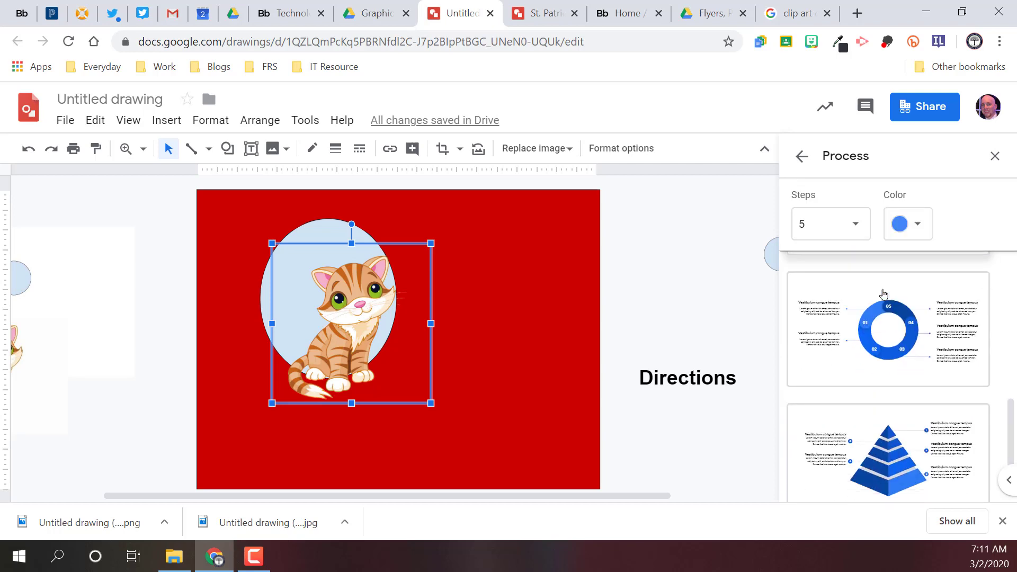
Step: Return to the diagram categories and browse the Grid templates
left_click(802, 157)
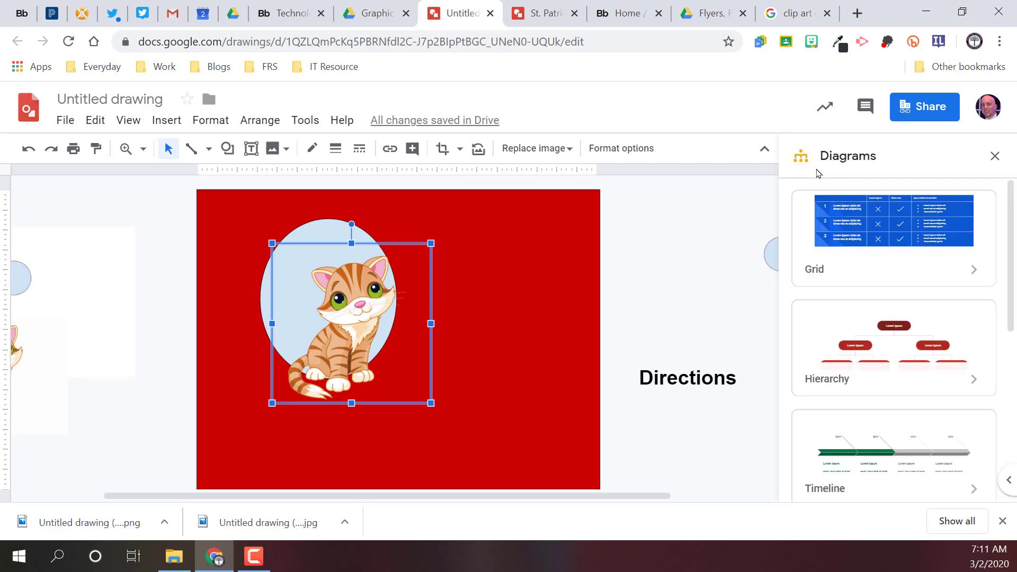
left_click(966, 269)
scroll(917, 292, "down", 5)
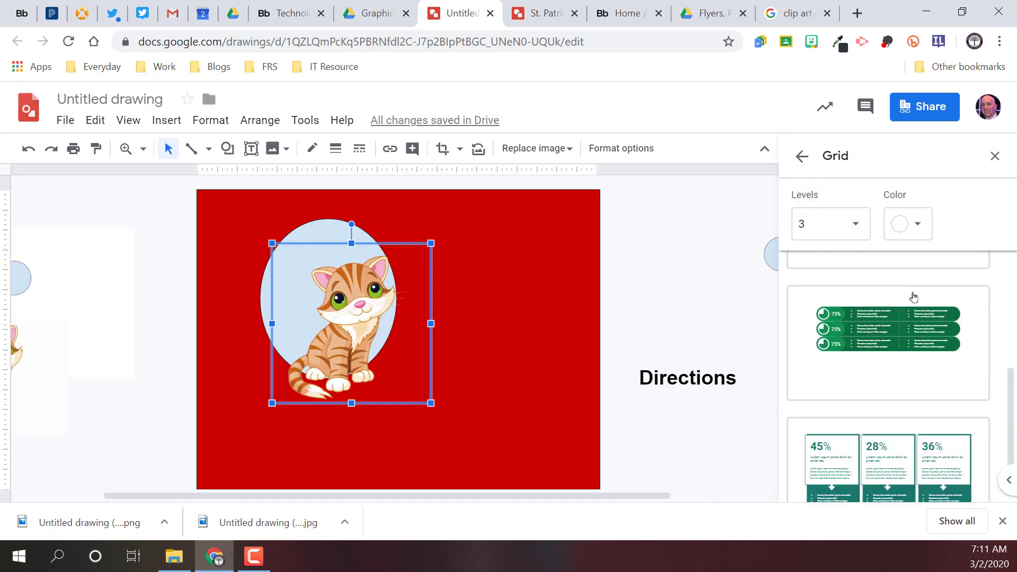
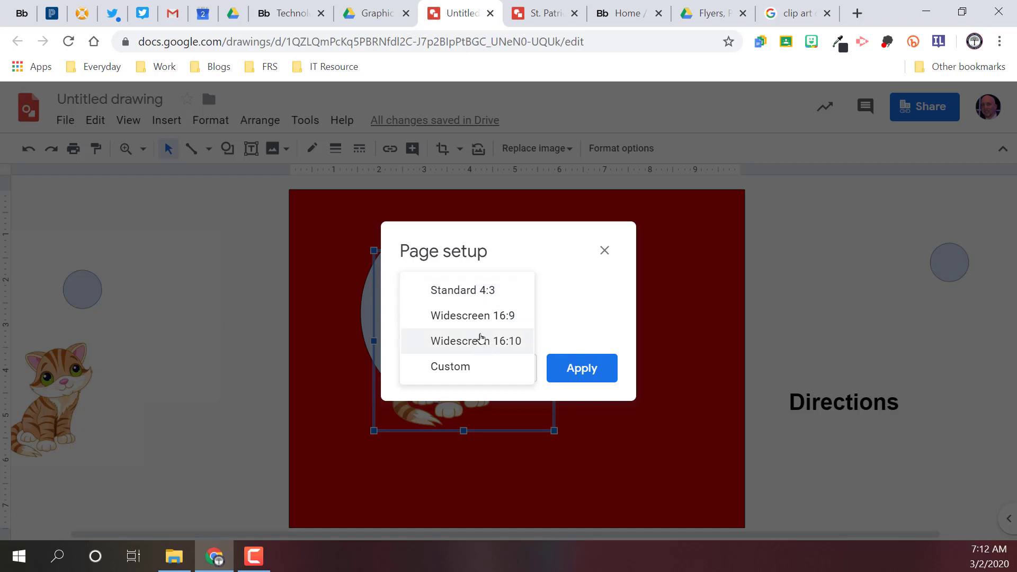
Step: Try resizing the page to a custom 8.5 × 11 inches with the existing objects in place, and undo the resize
left_click(451, 368)
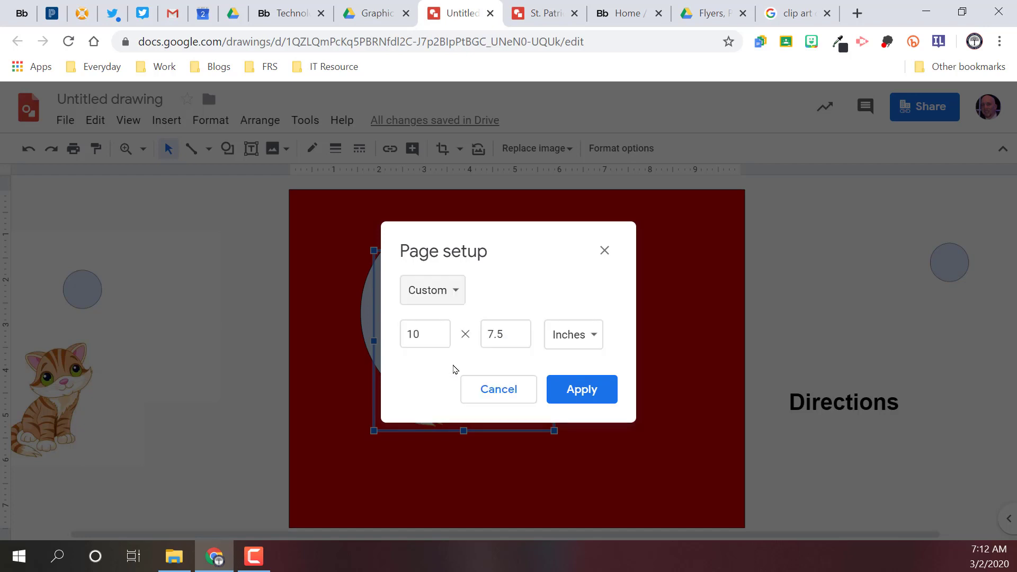
left_click(581, 335)
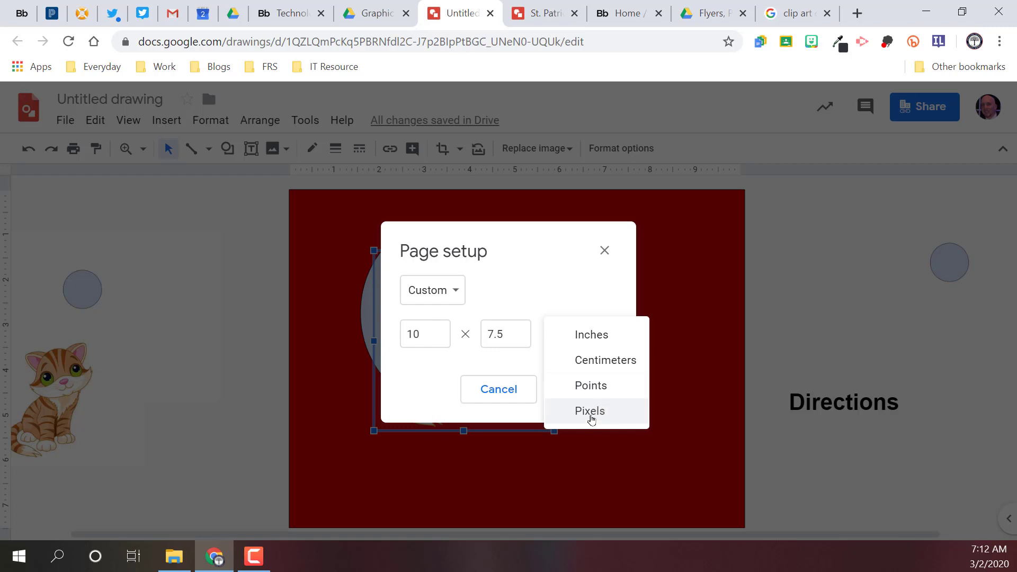
left_click(618, 337)
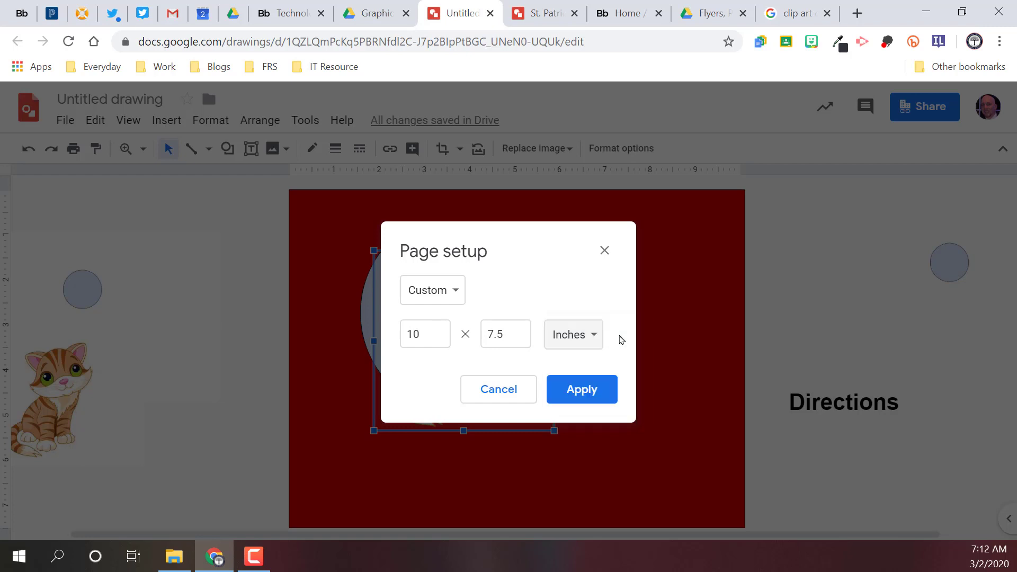
double_click(434, 338)
type("8.5")
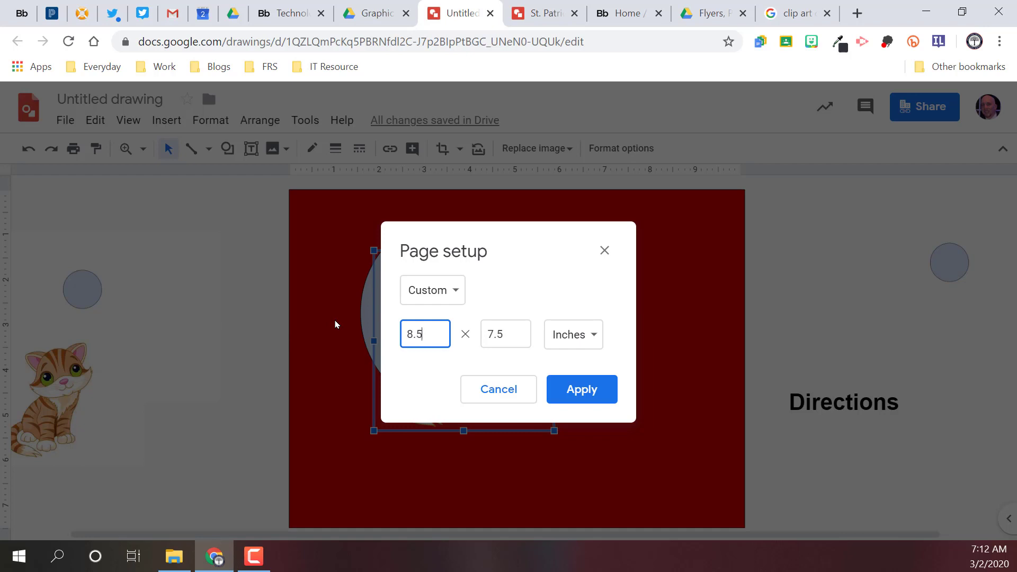
key("Tab")
type("1")
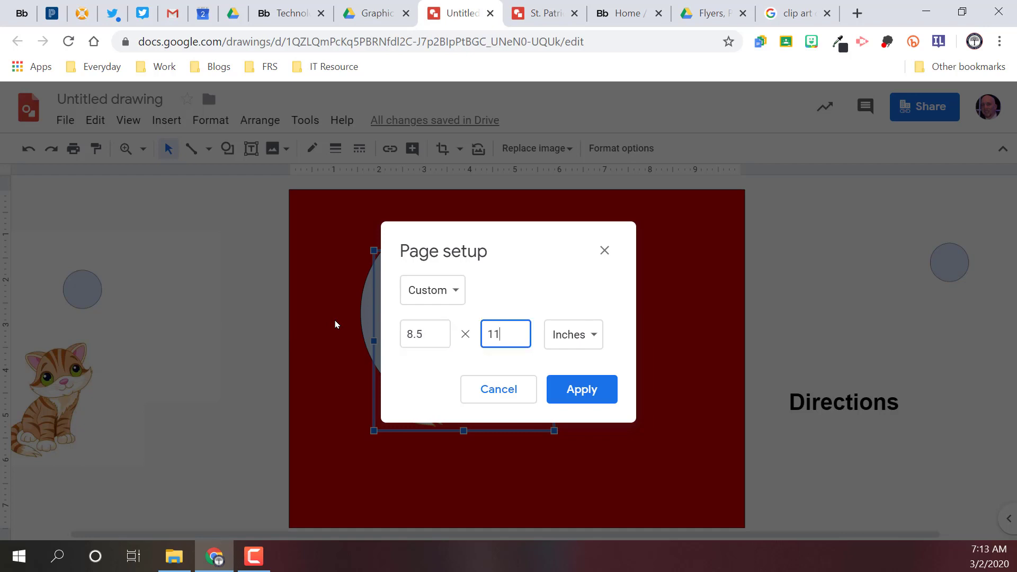
left_click(582, 389)
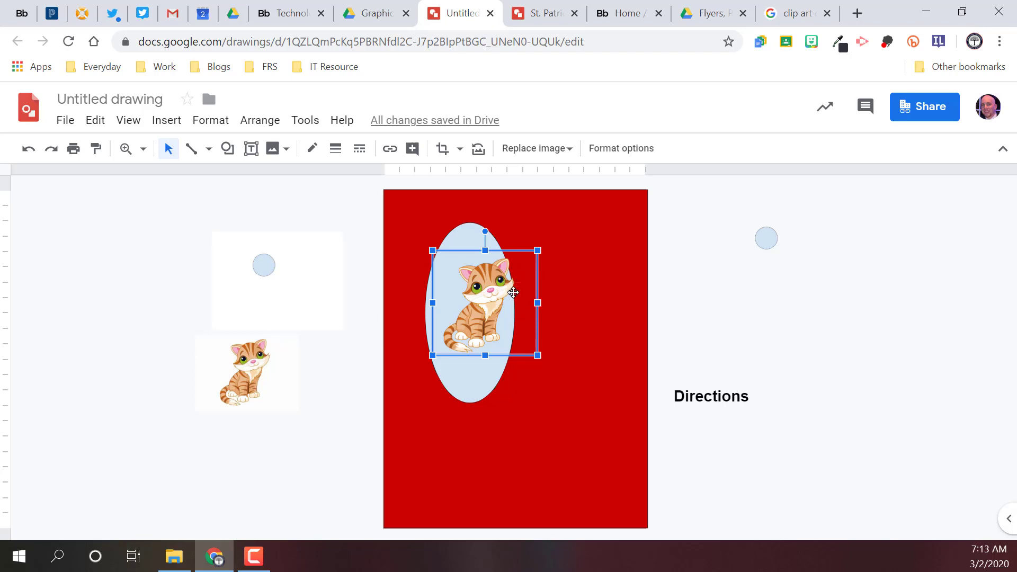
left_click(28, 149)
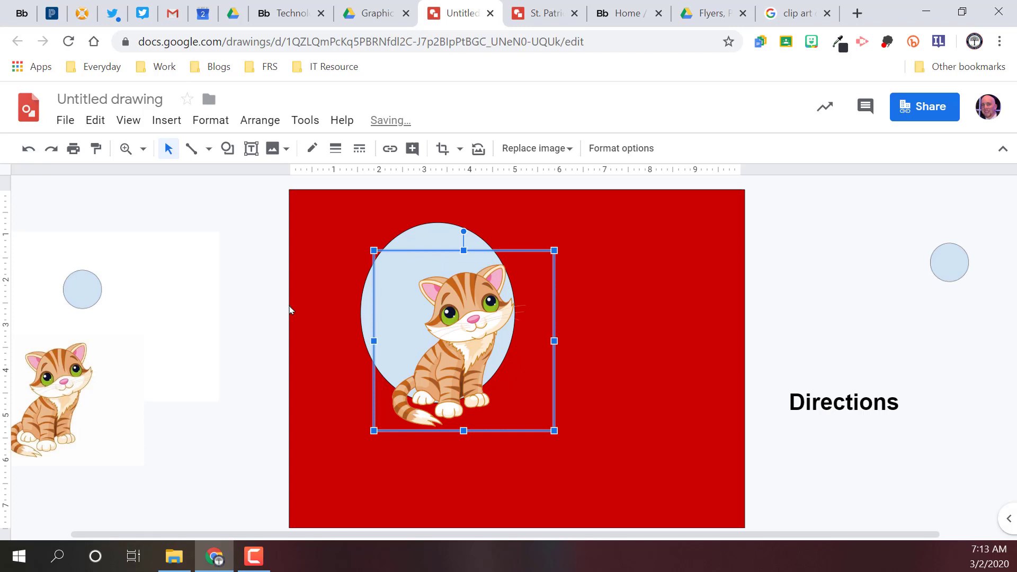
Step: Cut all objects on and around the canvas, leaving the drawing empty
left_click_drag(65, 197, 969, 487)
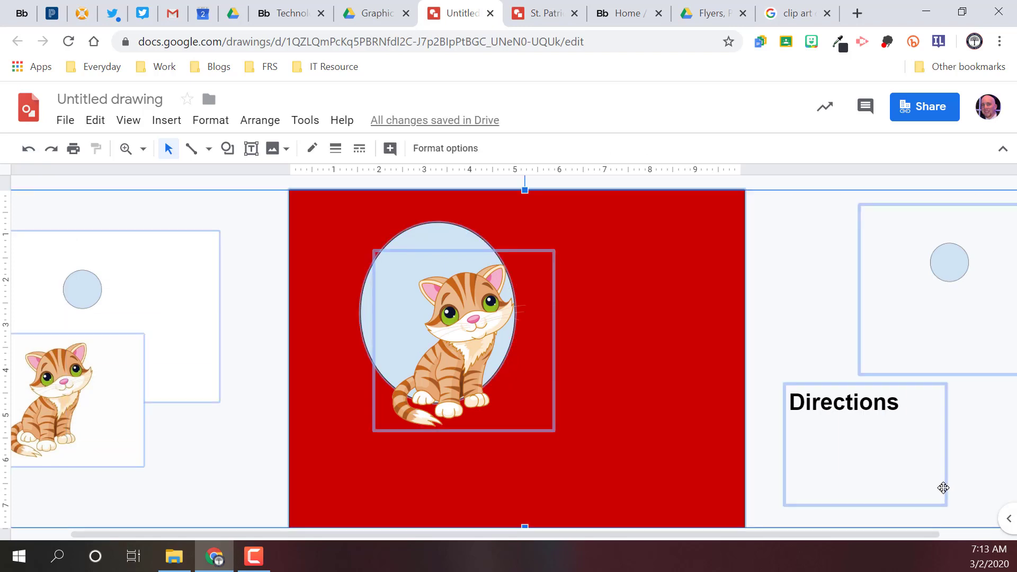
key("Delete")
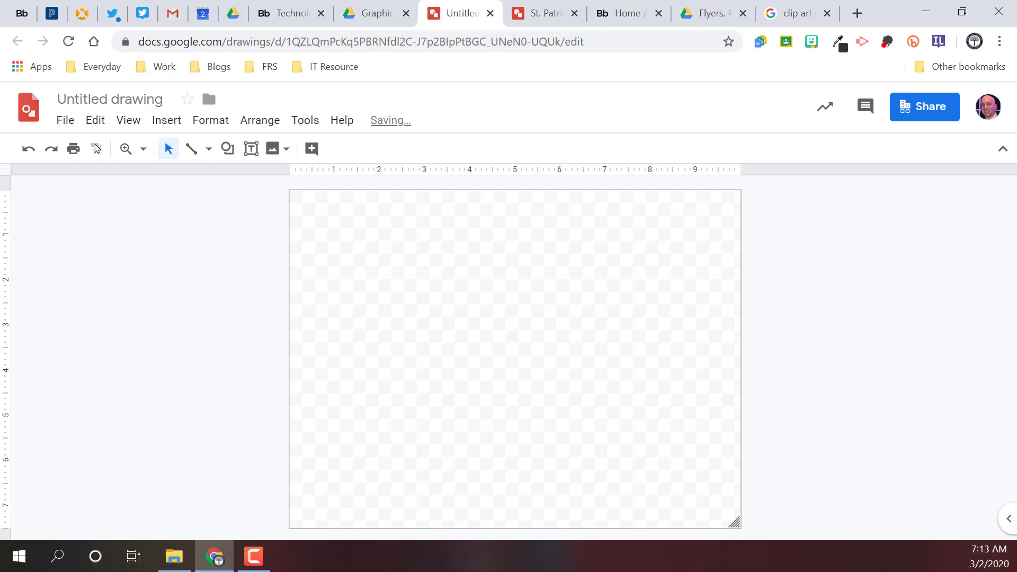
Step: Set the empty drawing's page size to a custom 8.5 × 11 inches
left_click(64, 122)
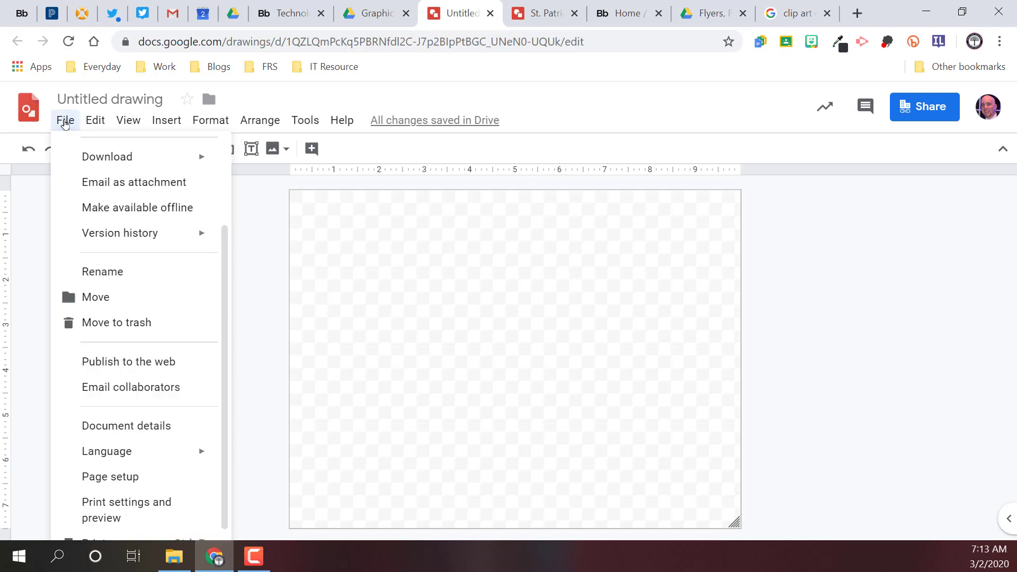
mouse_move(96, 120)
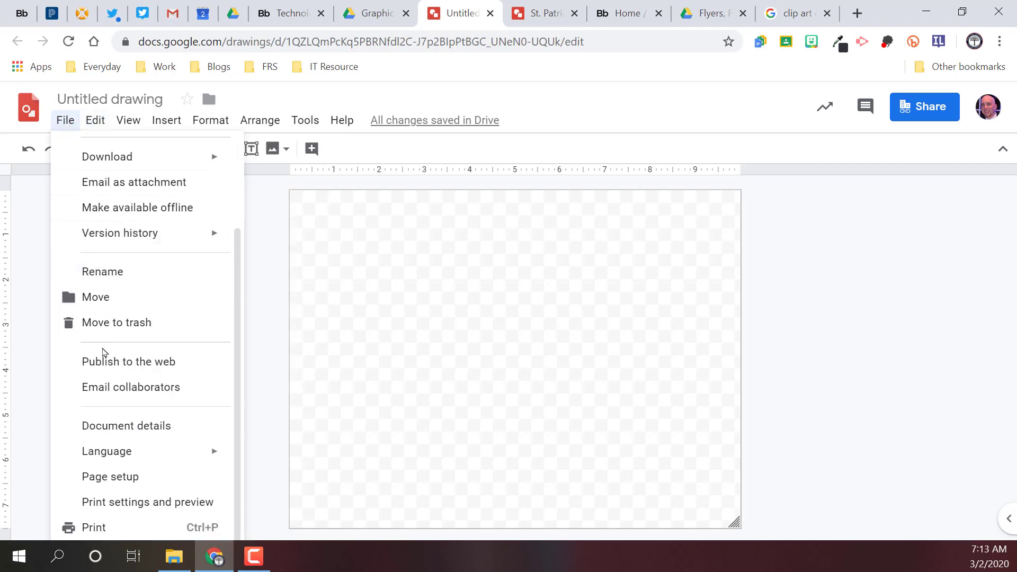
left_click(125, 479)
left_click(468, 288)
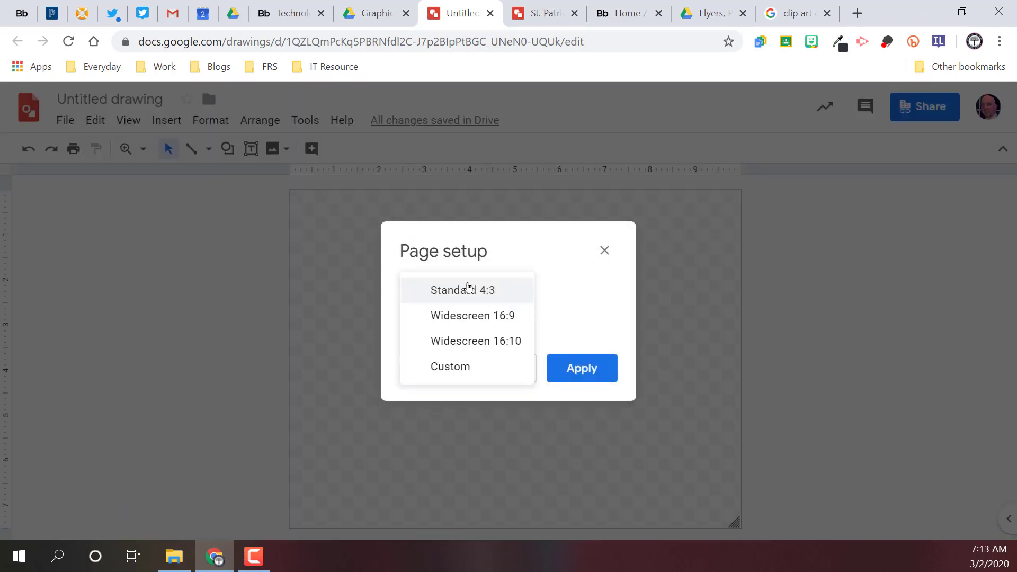
left_click(453, 366)
left_click_drag(447, 334, 334, 339)
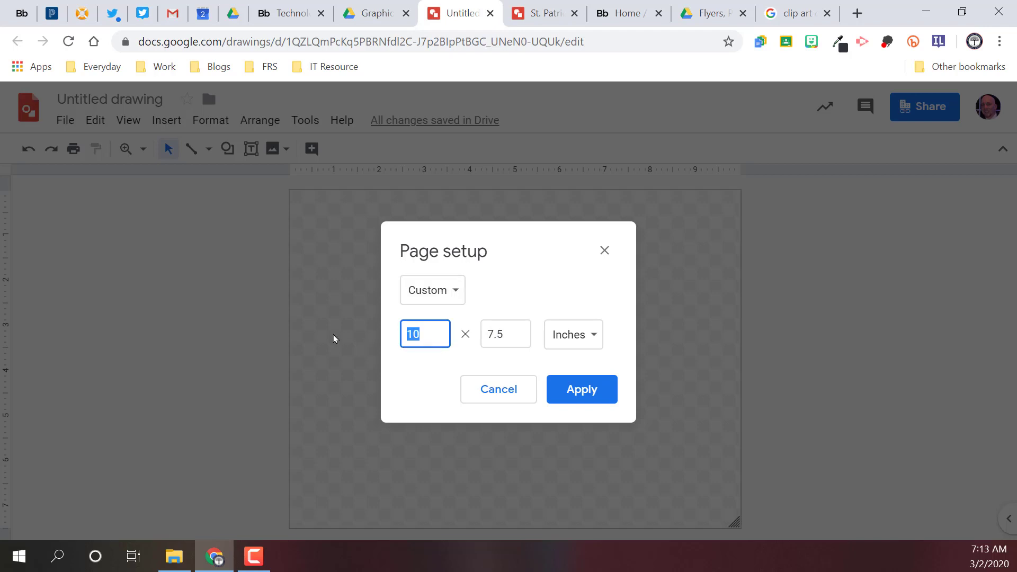
type("8.5")
key("Tab")
type("1")
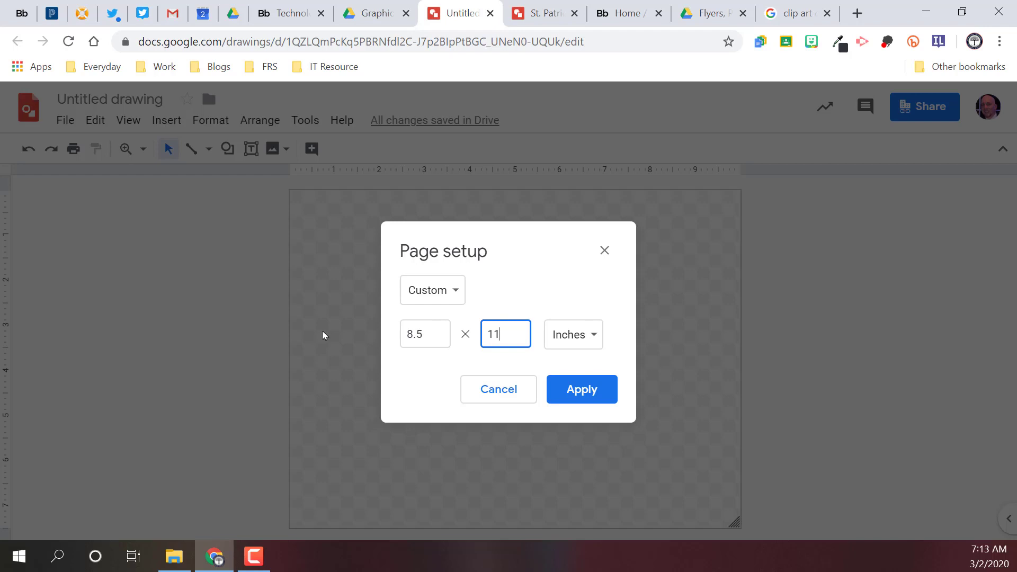
key("Return")
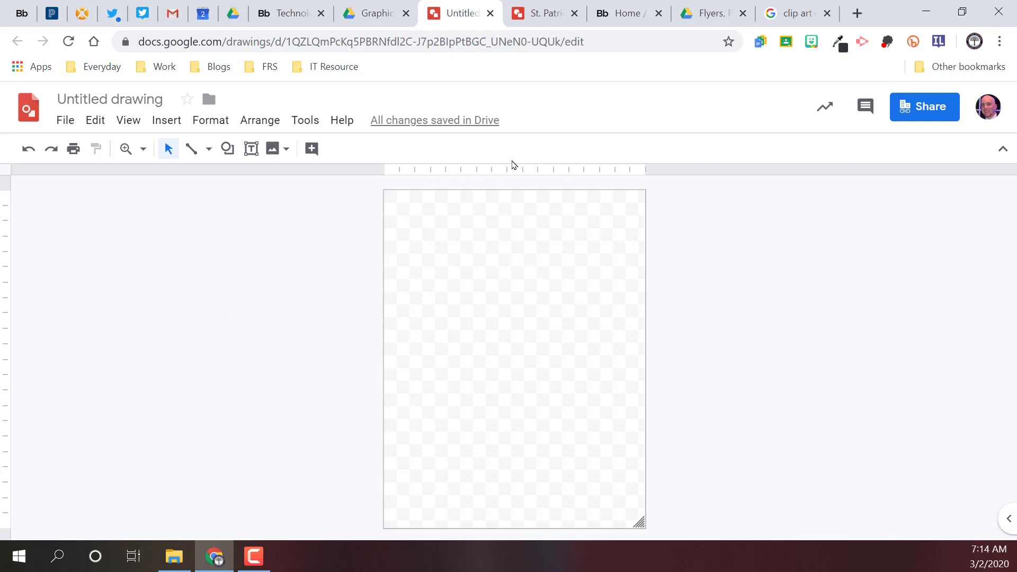
Step: Edit the guides to place vertical guides at 0.25 and 7.75 inches
right_click(498, 171)
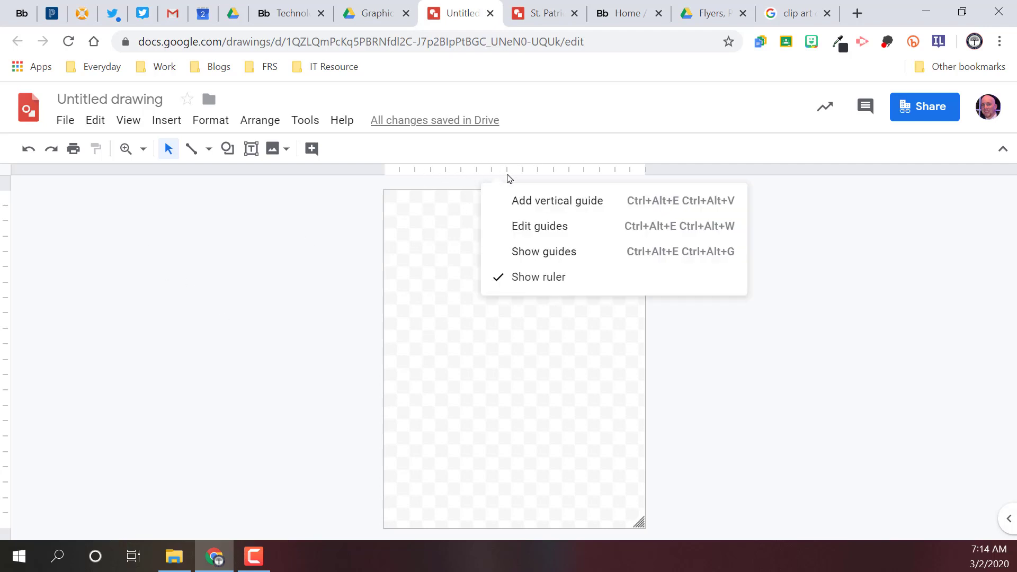
left_click(543, 226)
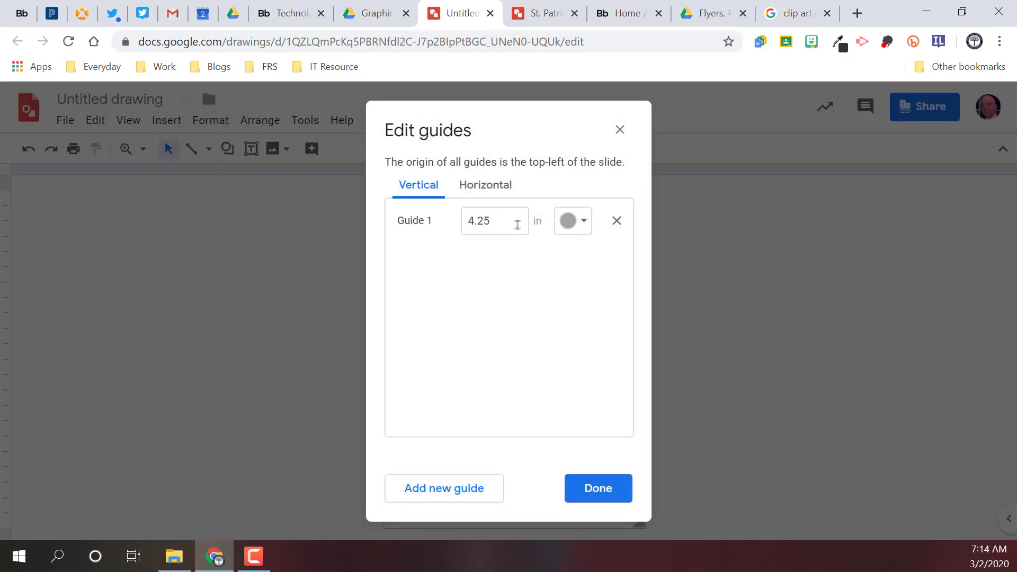
left_click_drag(516, 222, 416, 227)
type(".25")
key("Tab")
left_click(430, 490)
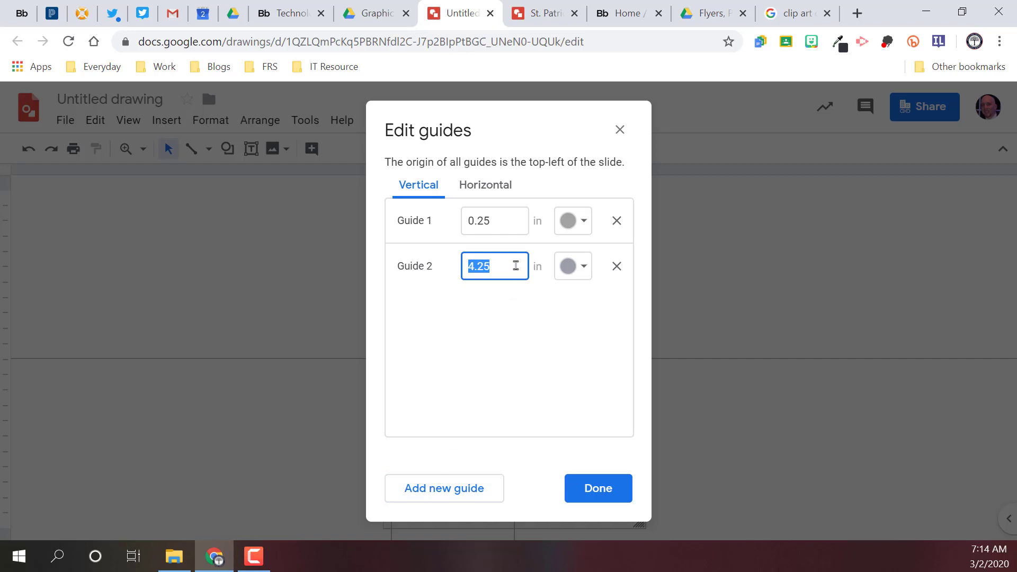
type("8")
key("BackSpace")
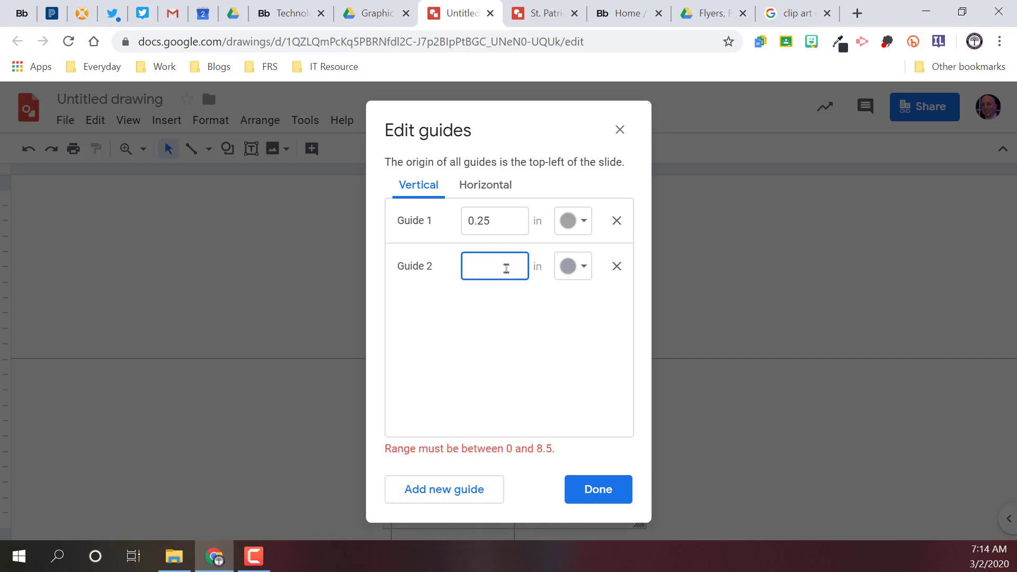
type("7.75")
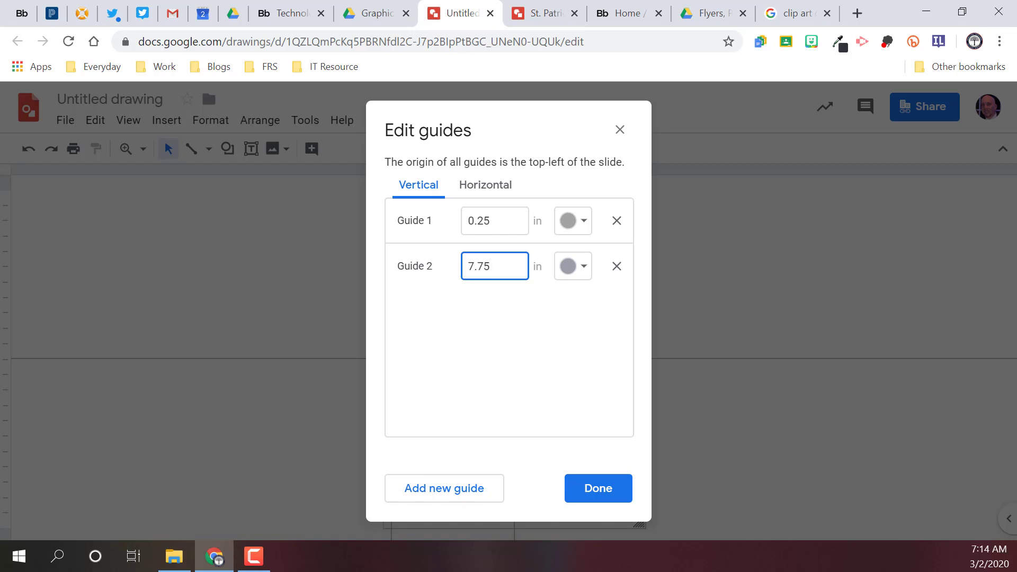
Step: Place two horizontal guides at 0.25 and 7.75 inches
left_click(477, 185)
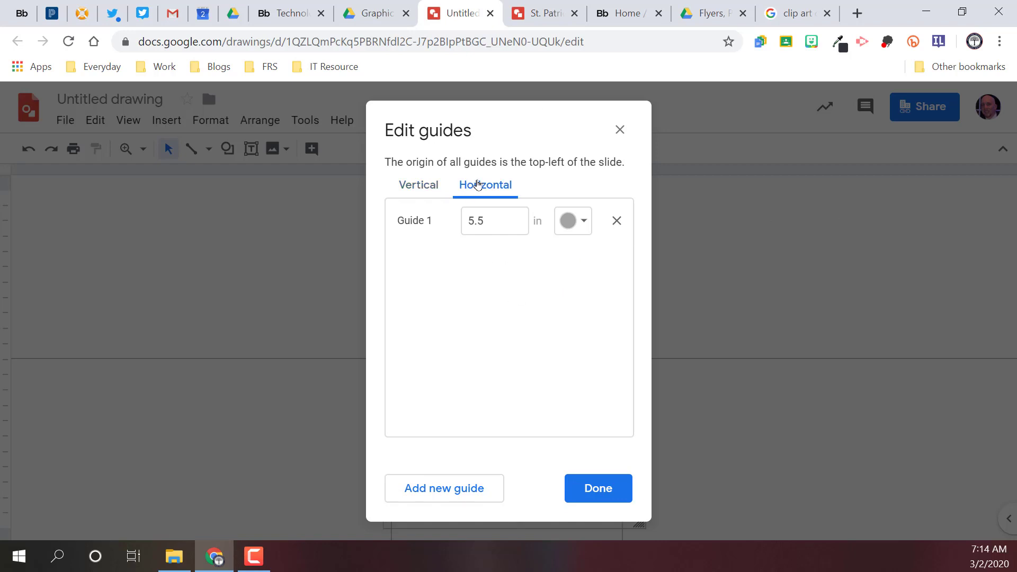
left_click(495, 221)
key("BackSpace")
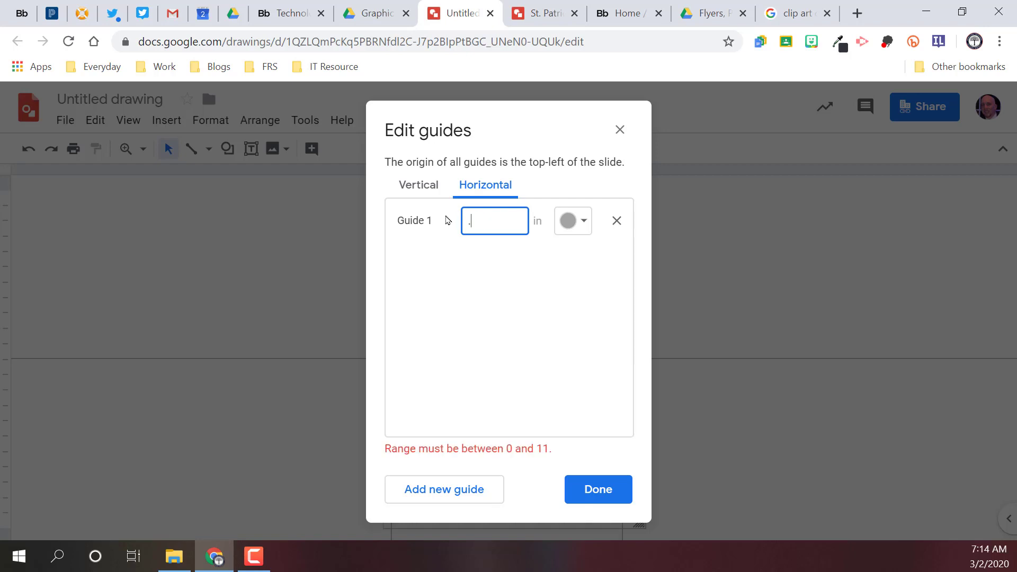
type(".25")
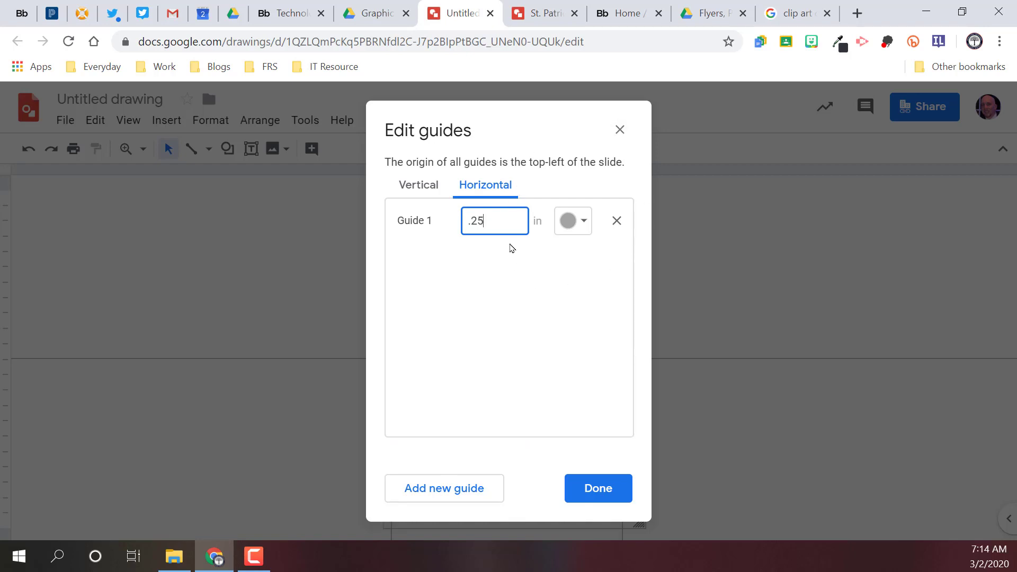
left_click(434, 486)
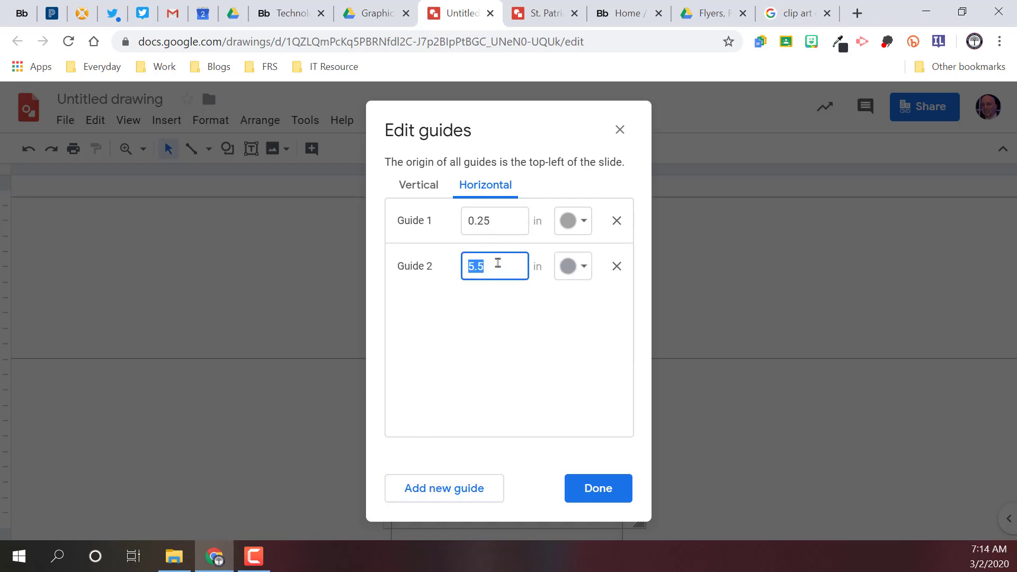
type("7.75")
Step: Set the second vertical guide to 8.25 inches and move the lower horizontal guide down near the page's bottom edge
left_click(405, 186)
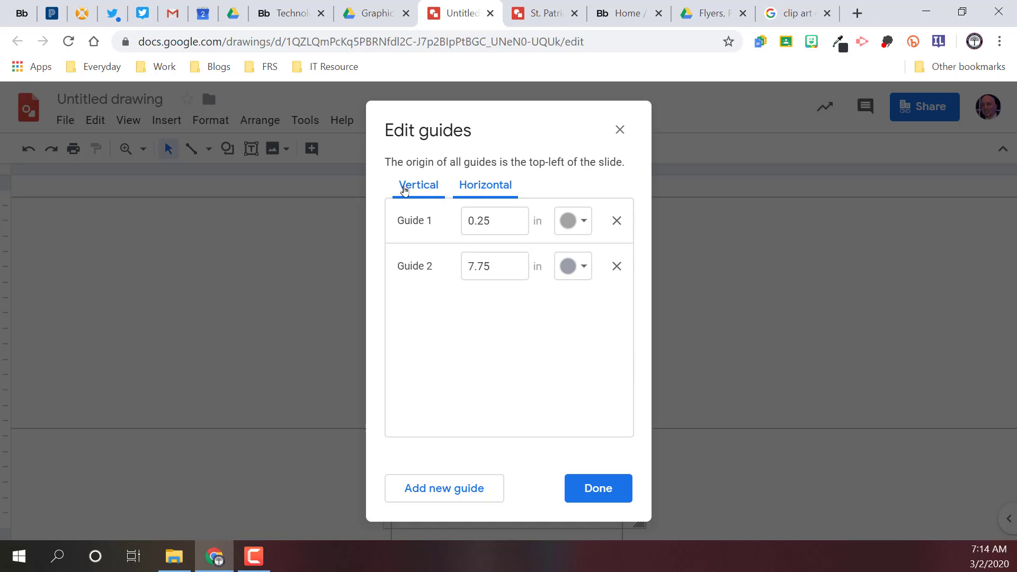
left_click(495, 272)
left_click_drag(495, 272, 451, 268)
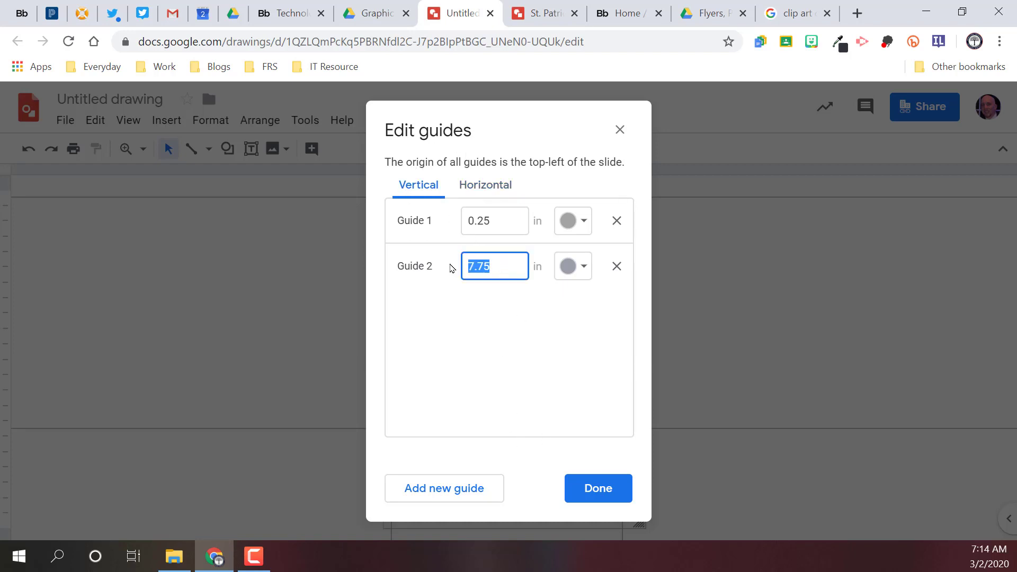
type("11")
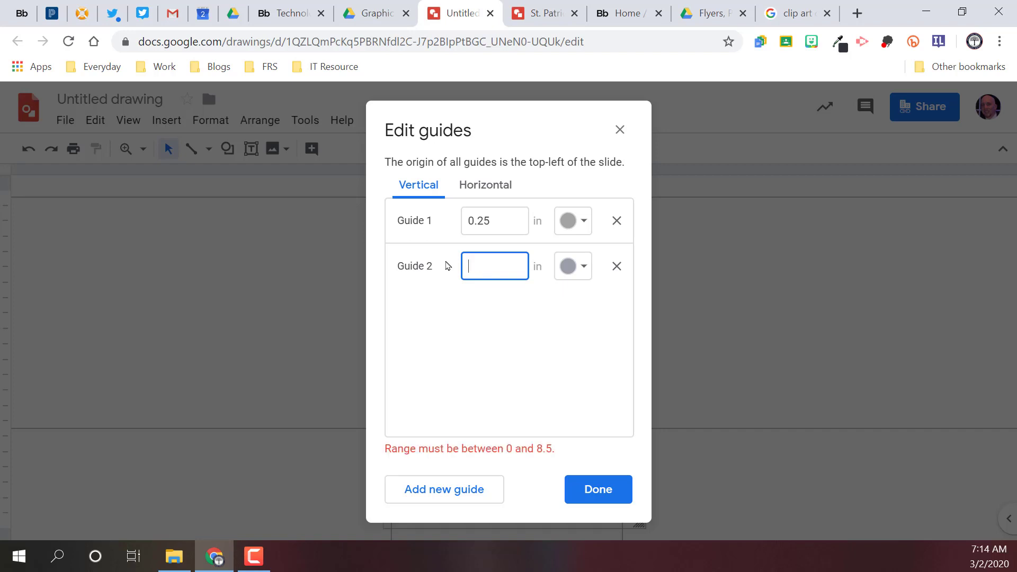
type("10")
type("8")
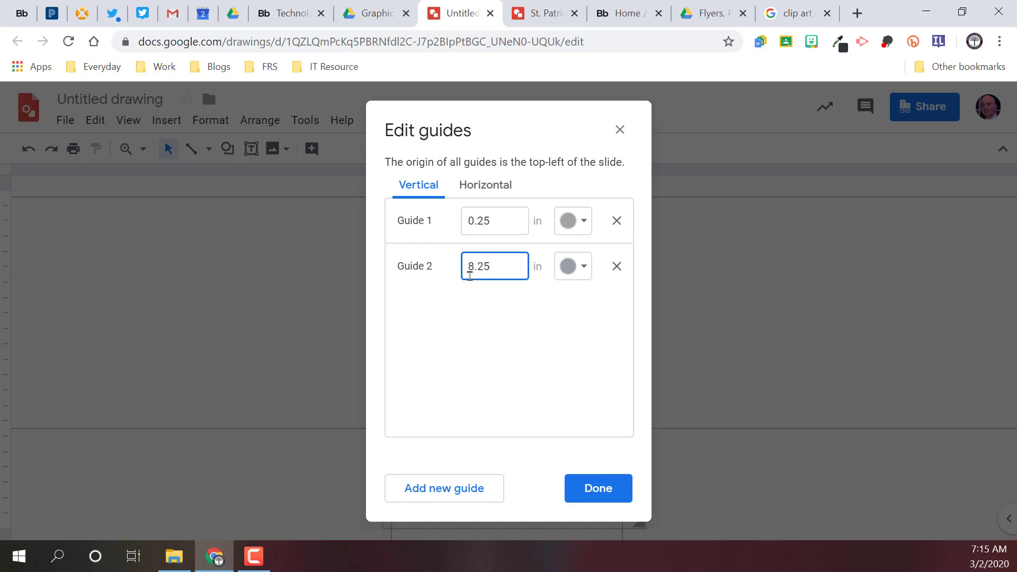
type(".25")
left_click(585, 483)
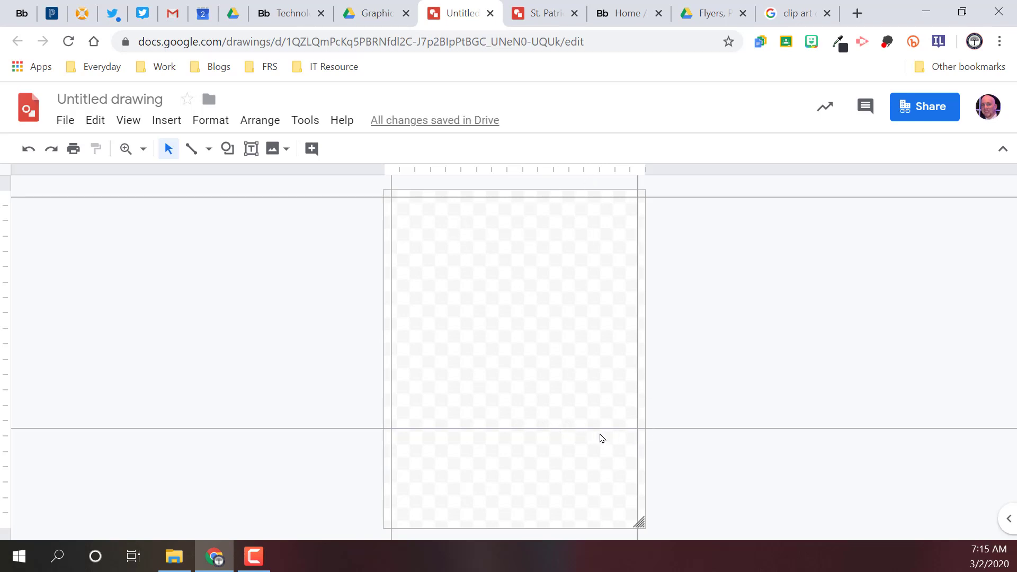
left_click_drag(590, 428, 571, 524)
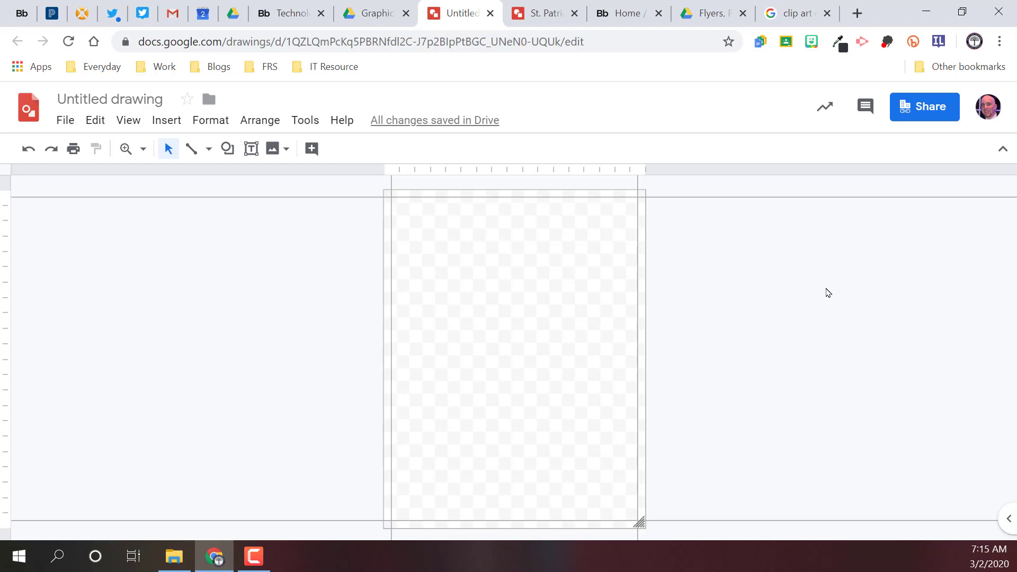
Step: Paste the cut objects back into the portrait drawing and deselect them
key("ctrl+v")
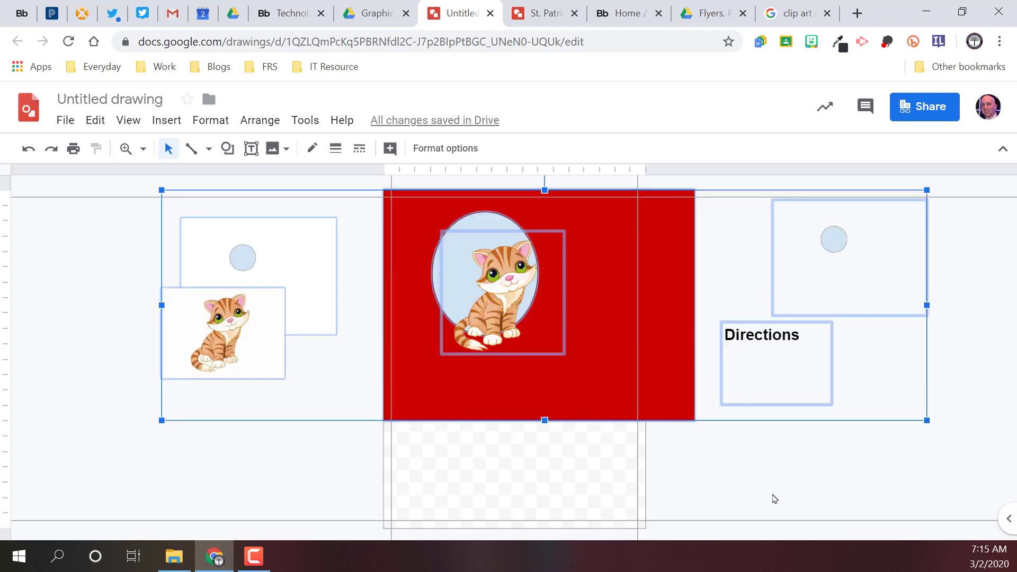
left_click(784, 483)
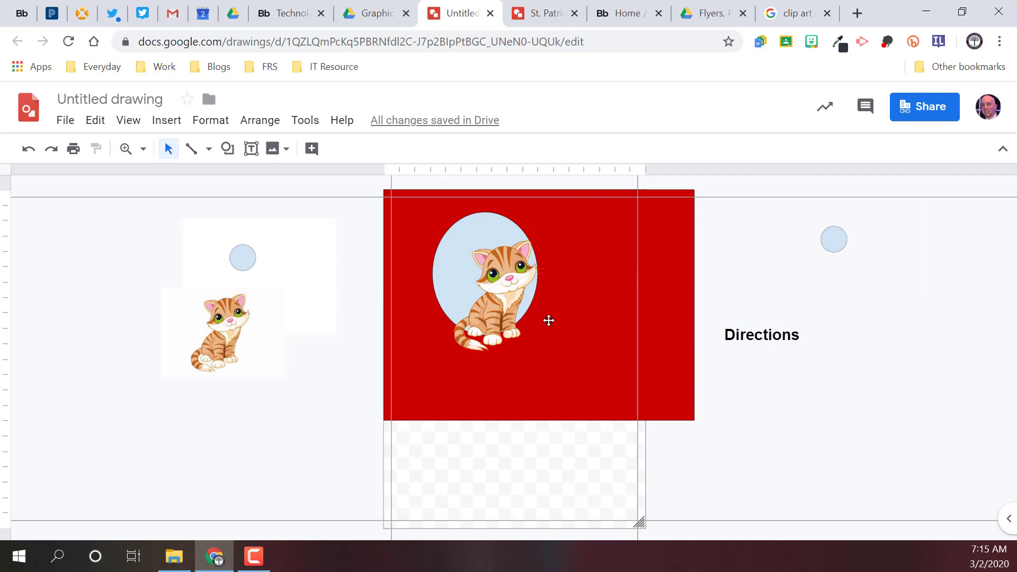
Step: Shrink the red rectangle to fit within the page width and move it down between the vertical guides
left_click(675, 247)
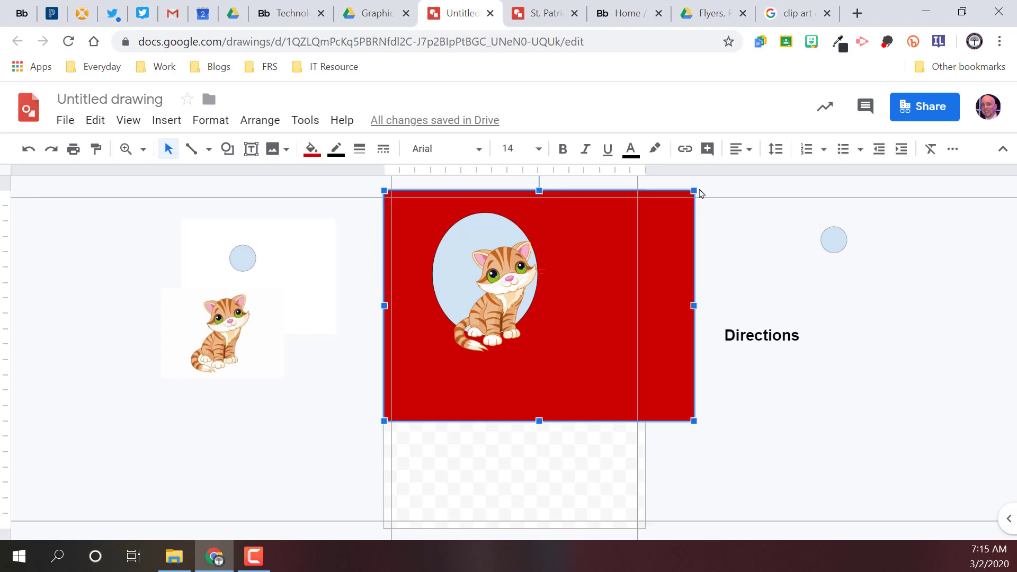
left_click_drag(647, 209, 581, 226)
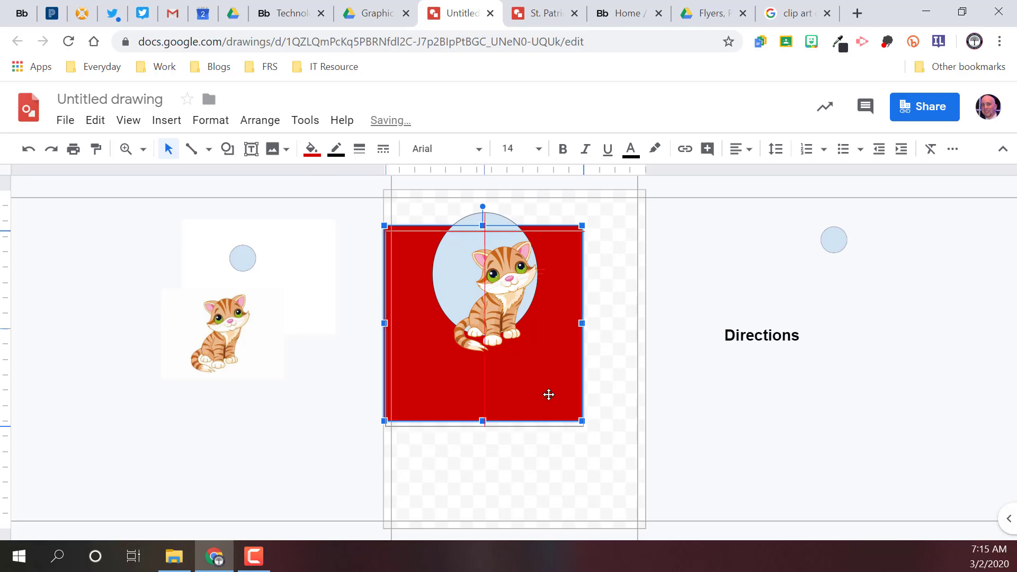
left_click_drag(543, 386, 564, 430)
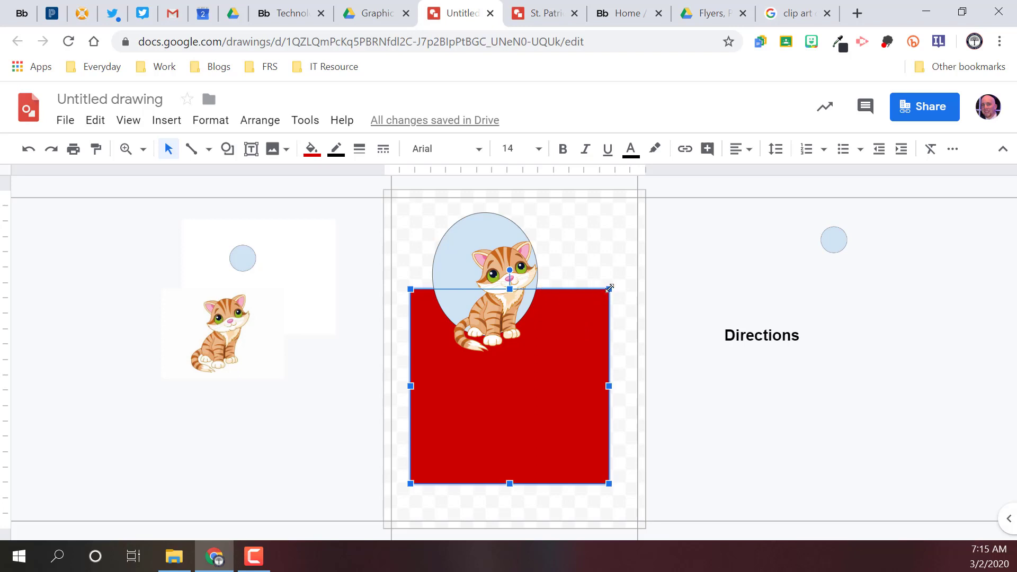
Step: Enlarge the red rectangle up to the upper horizontal guide and move the kitten image down, lower on the rectangle
left_click_drag(609, 289, 630, 198)
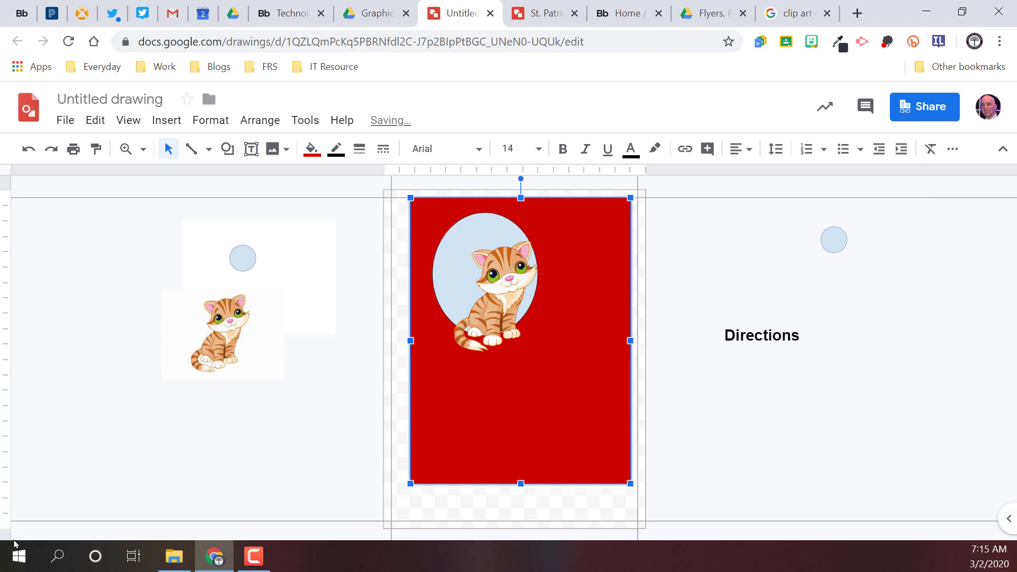
left_click_drag(507, 314, 533, 378)
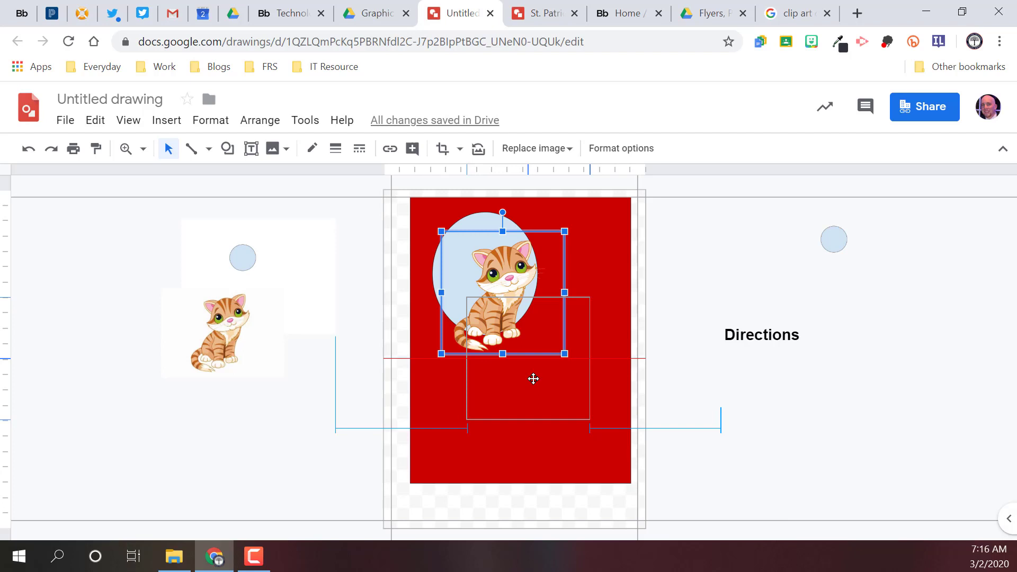
left_click_drag(534, 379, 533, 378)
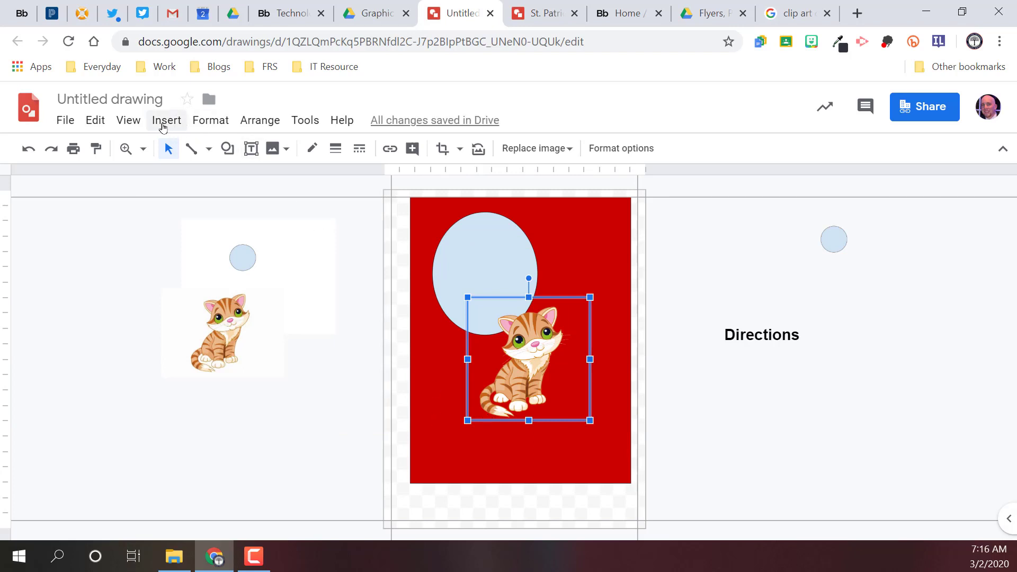
Step: Insert word art reading "Directions" onto the page
left_click(185, 123)
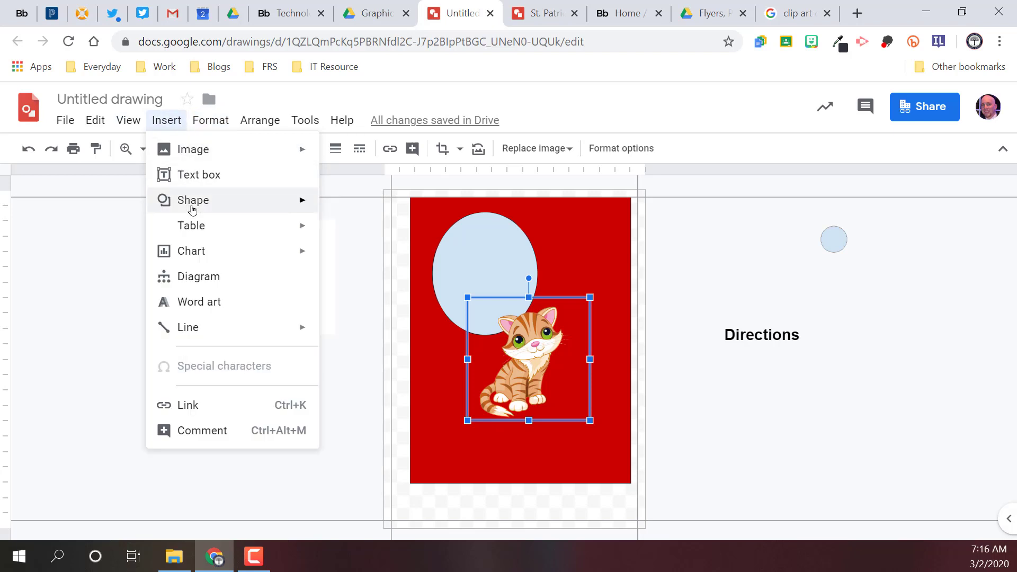
left_click(211, 303)
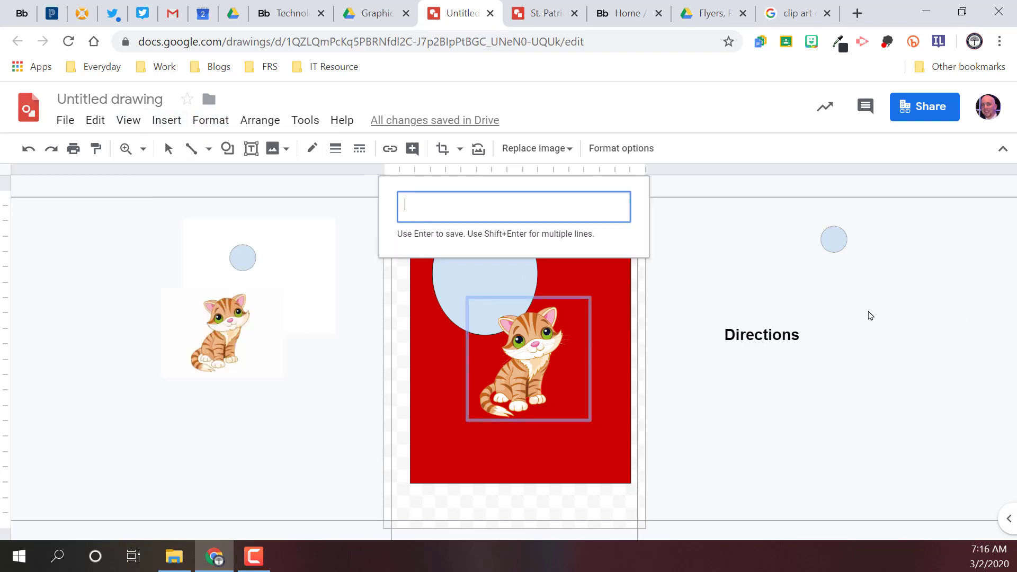
type("Directions")
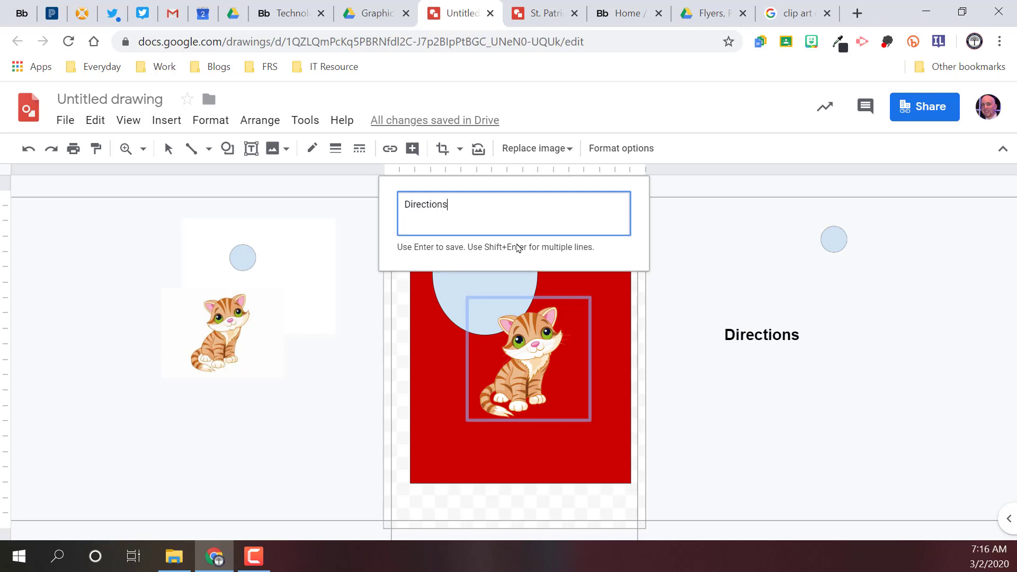
key("Return")
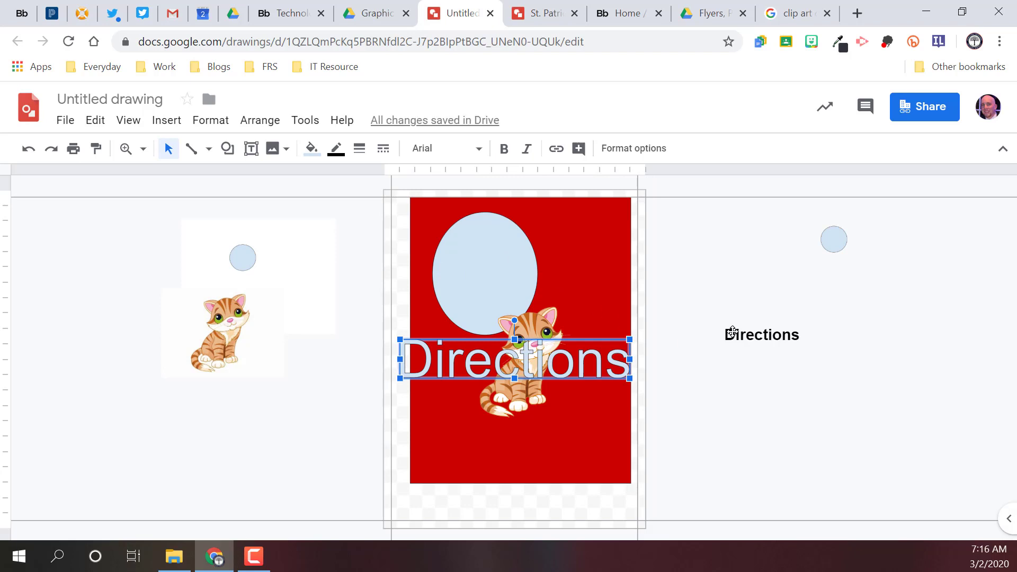
Step: Place the cursor in the off-canvas Directions text box and set the font size to 18
left_click(747, 327)
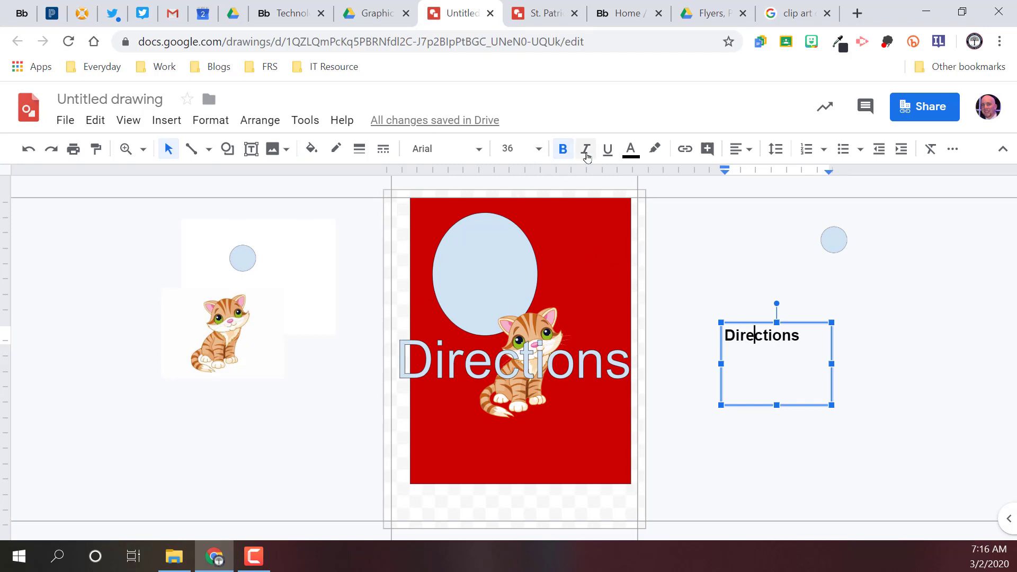
left_click(503, 149)
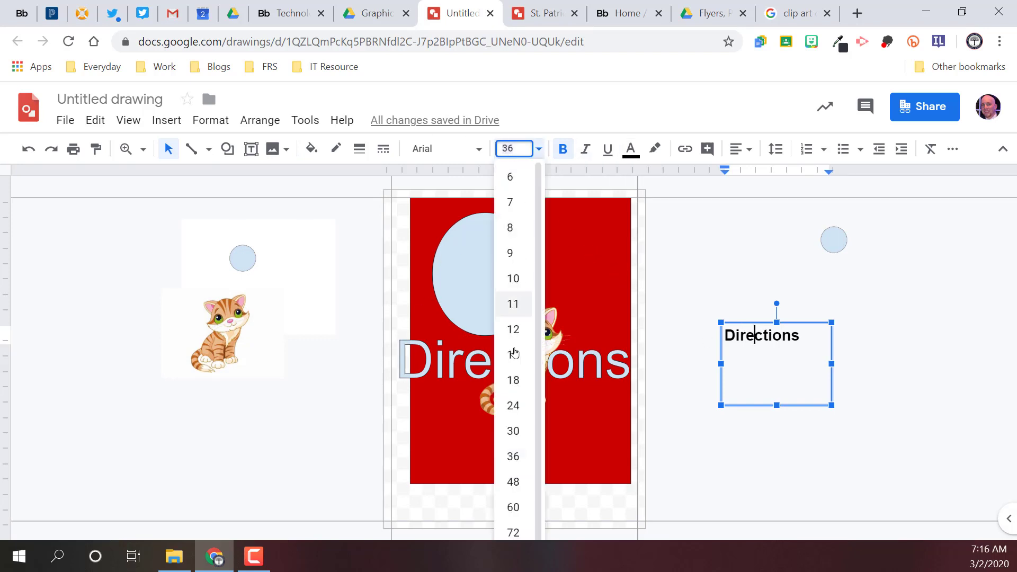
left_click(512, 380)
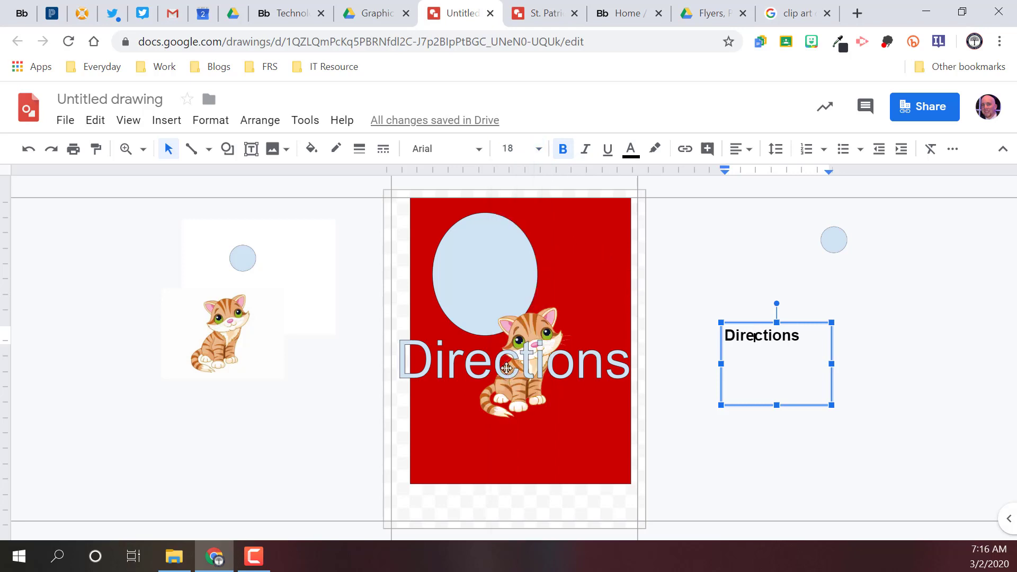
Step: Set the font of the Directions word art to Ranchers
left_click(430, 360)
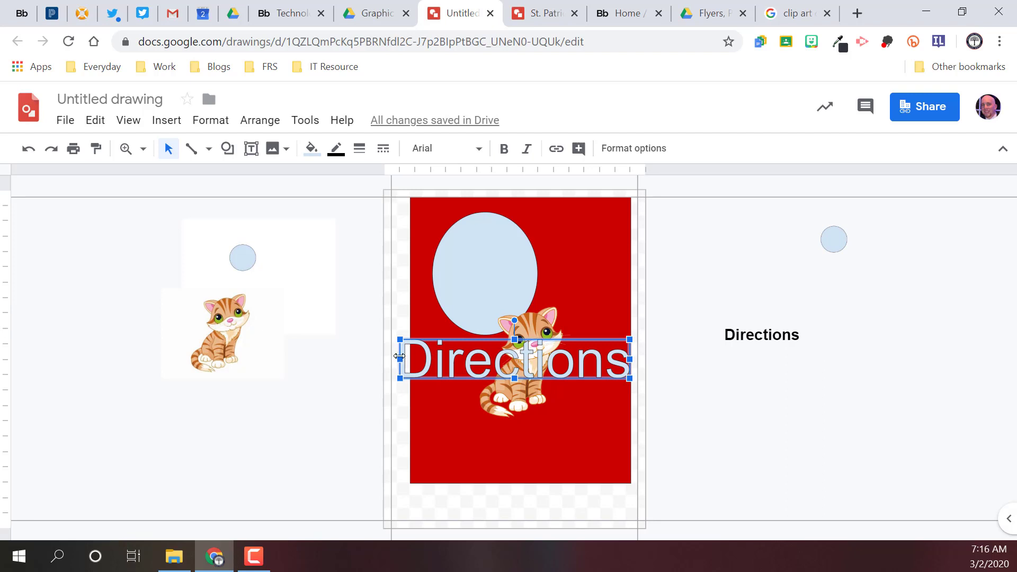
left_click(473, 148)
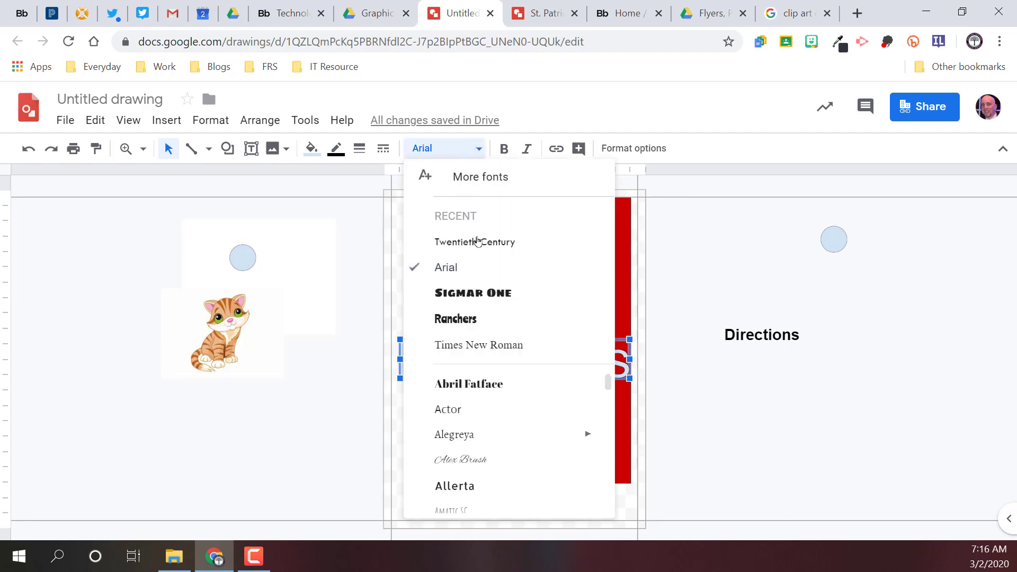
left_click(485, 316)
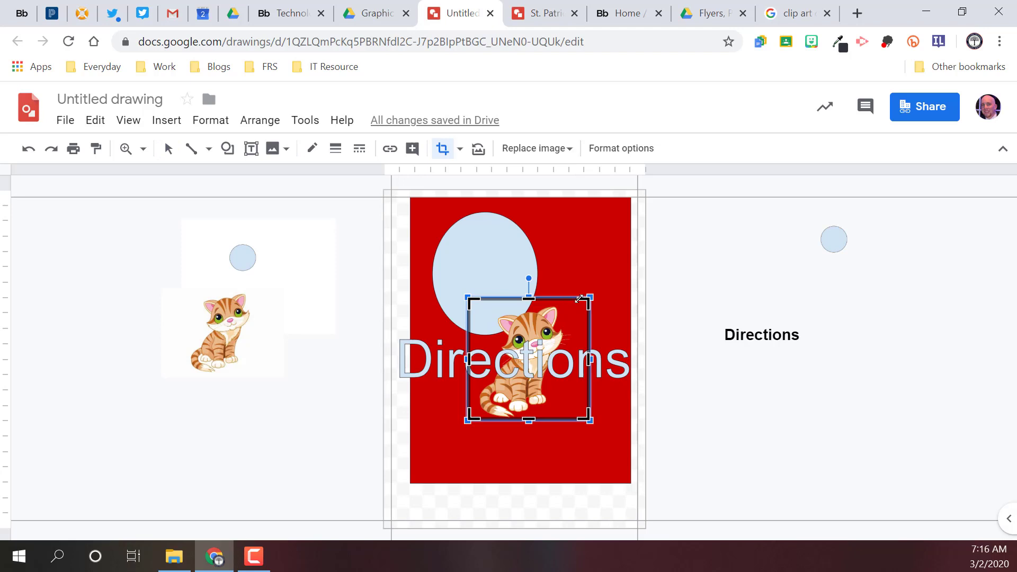
Step: Change the Directions word art's font to Sigmar One
left_click(409, 369)
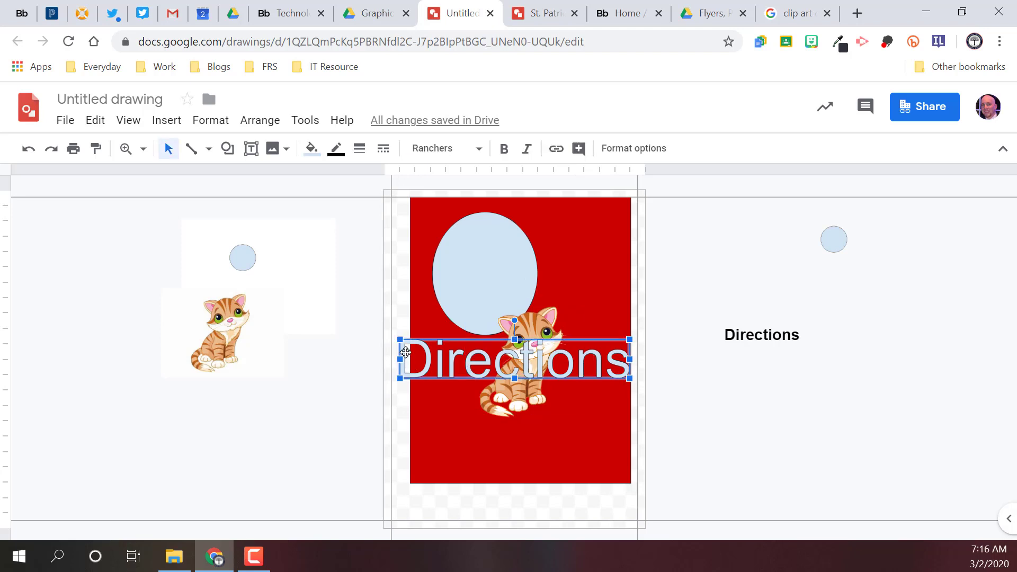
left_click(470, 151)
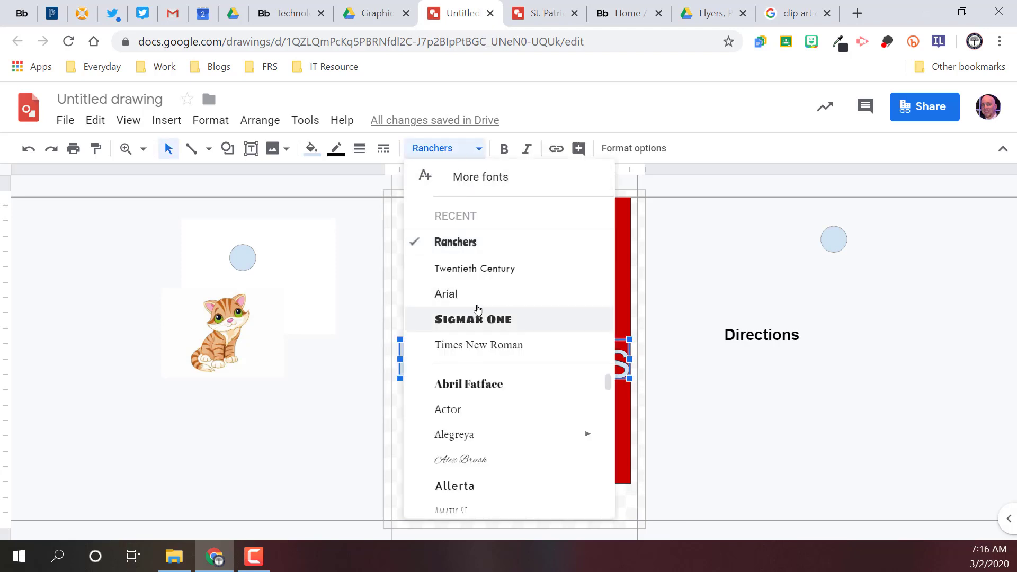
left_click(471, 319)
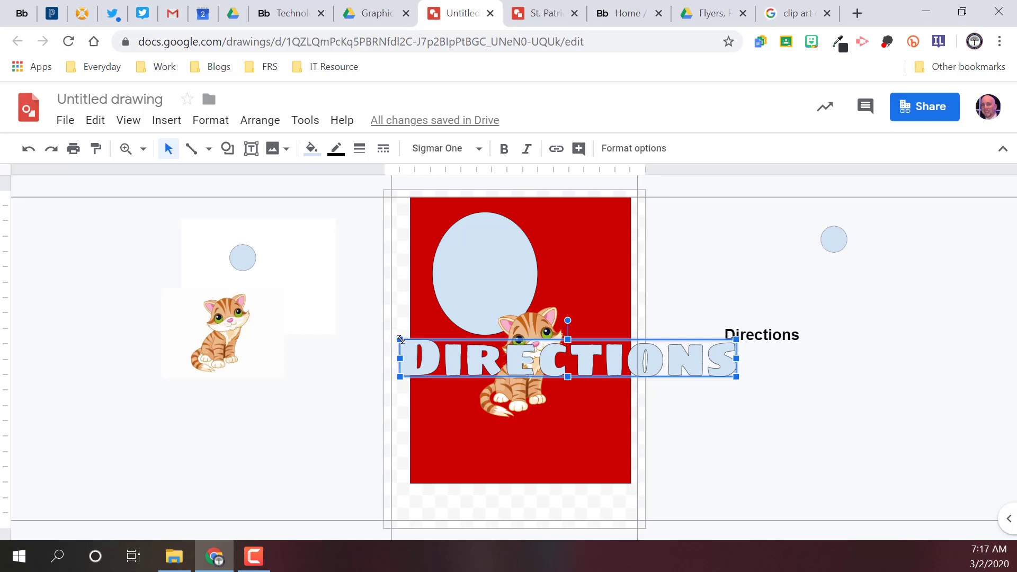
Step: Make the word art narrower and taller and move it onto the upper part of the red rectangle
left_click_drag(401, 339, 526, 276)
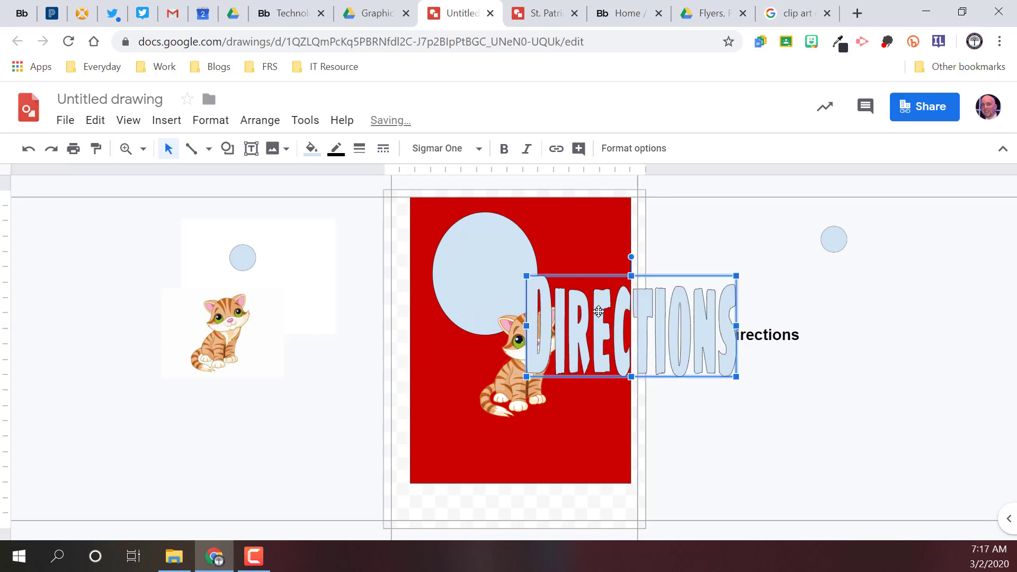
left_click_drag(599, 311, 499, 245)
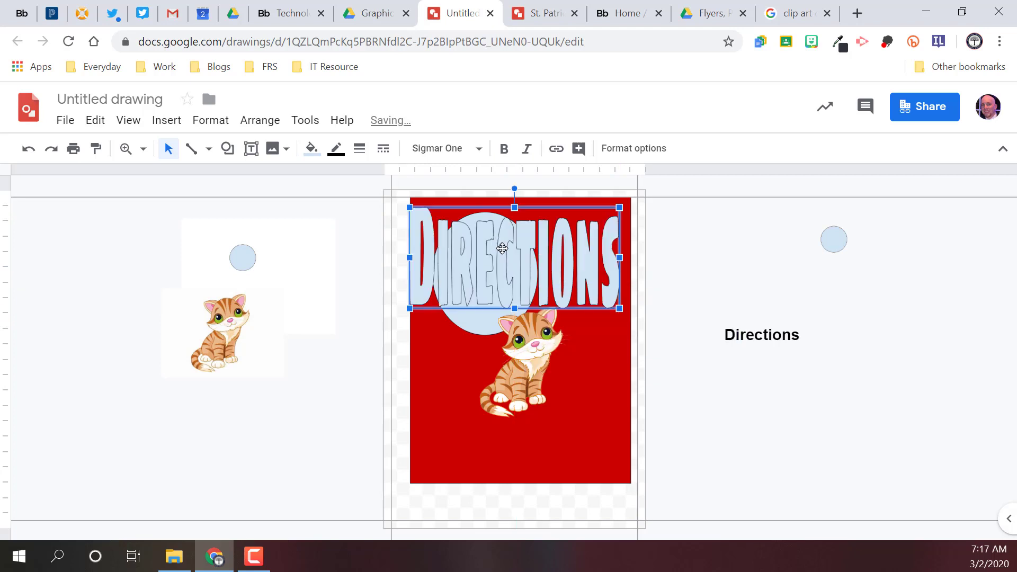
Step: Delete the kitten image and the large blue ellipse from the page
double_click(490, 325)
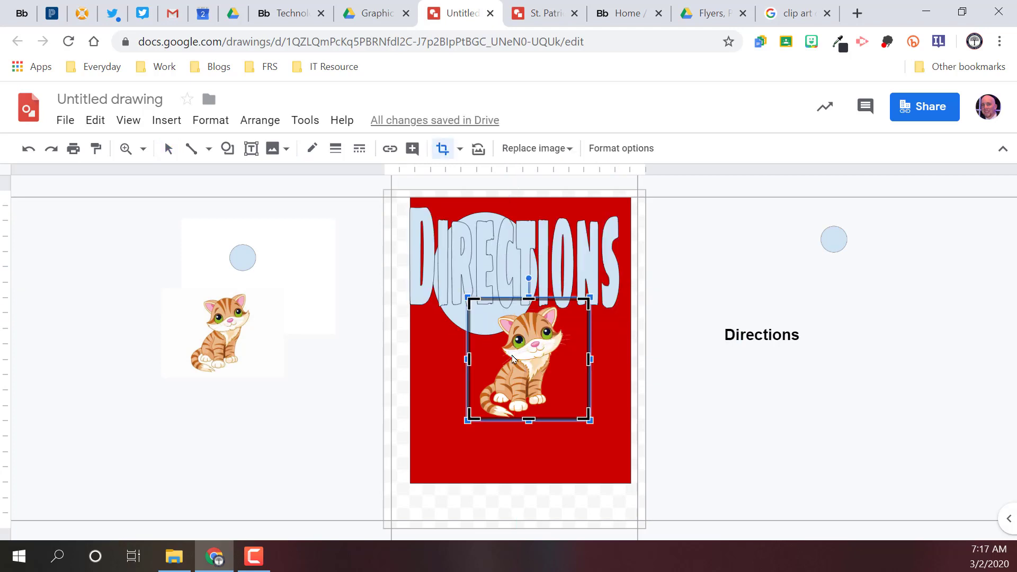
key("Delete")
left_click(493, 317)
key("Delete")
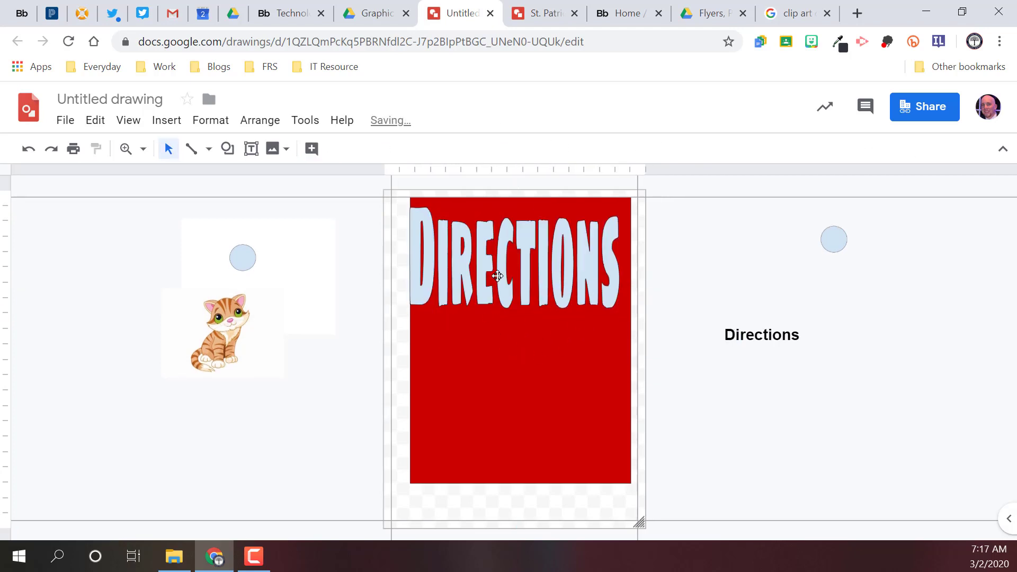
Step: Shrink the Directions word art and position it centered near the upper edge of the red rectangle
left_click(518, 263)
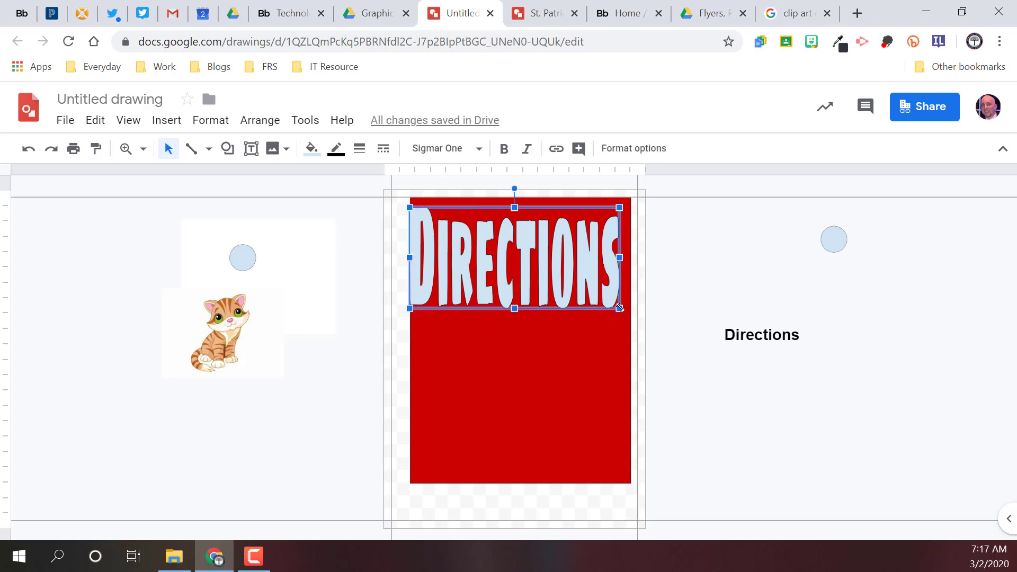
left_click_drag(619, 307, 527, 264)
left_click_drag(458, 255, 500, 286)
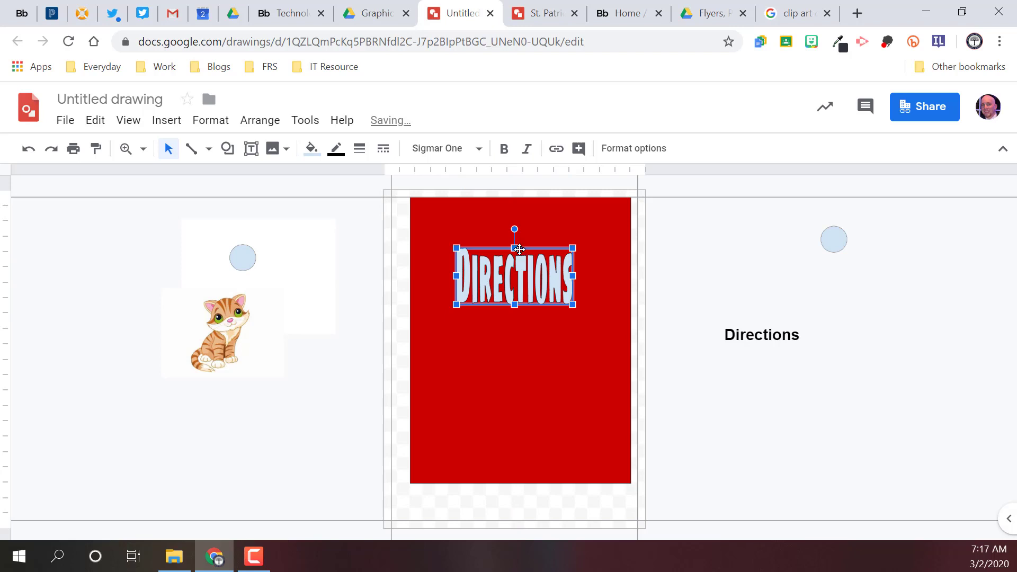
left_click_drag(515, 247, 411, 259)
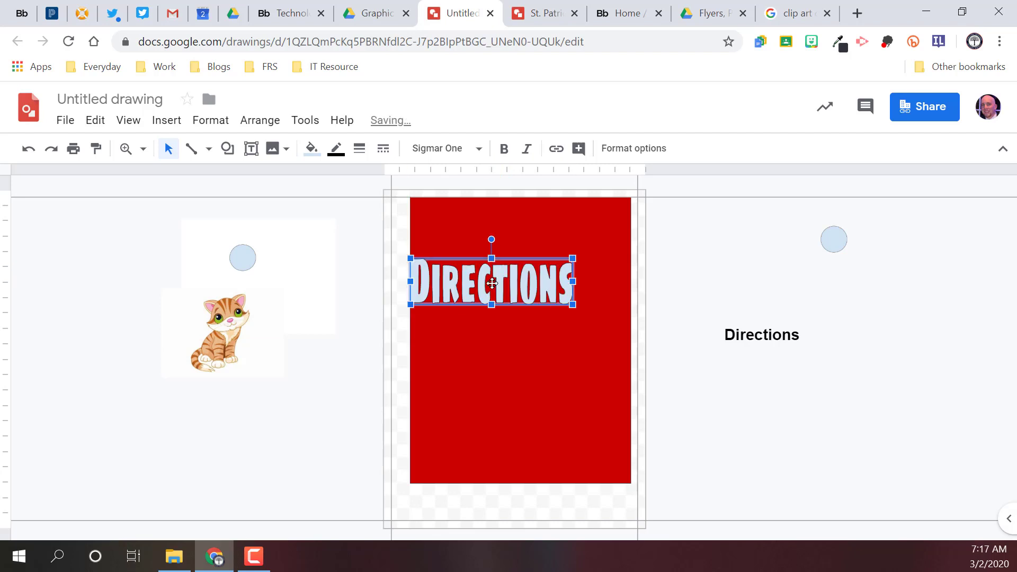
left_click_drag(491, 282, 500, 317)
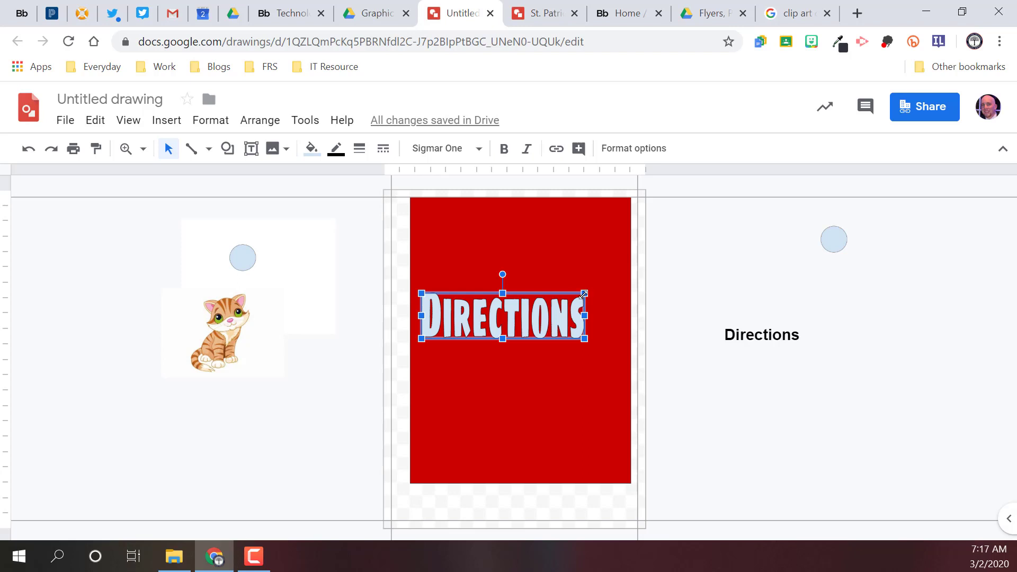
left_click_drag(582, 295, 561, 300)
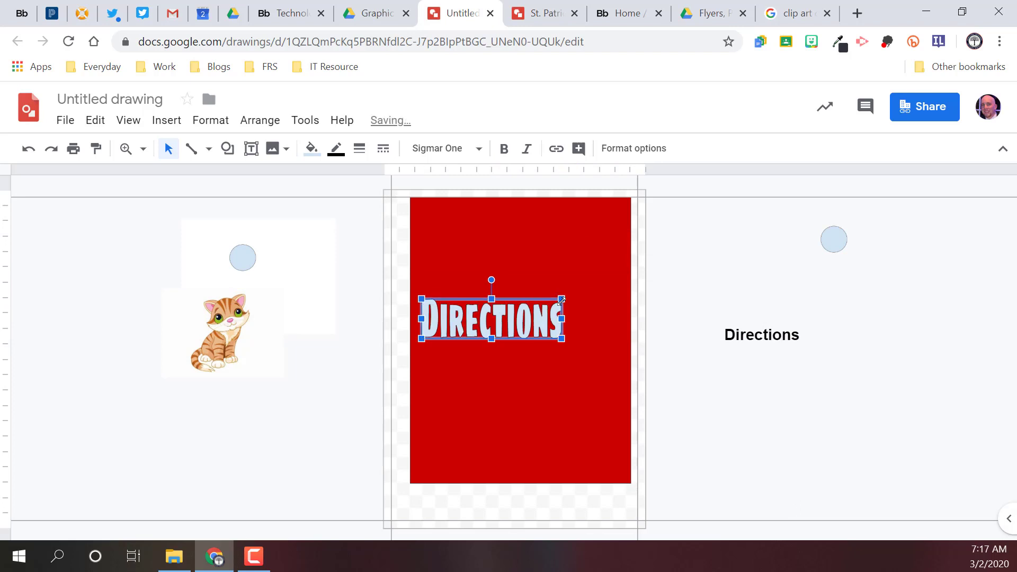
left_click_drag(493, 322, 516, 242)
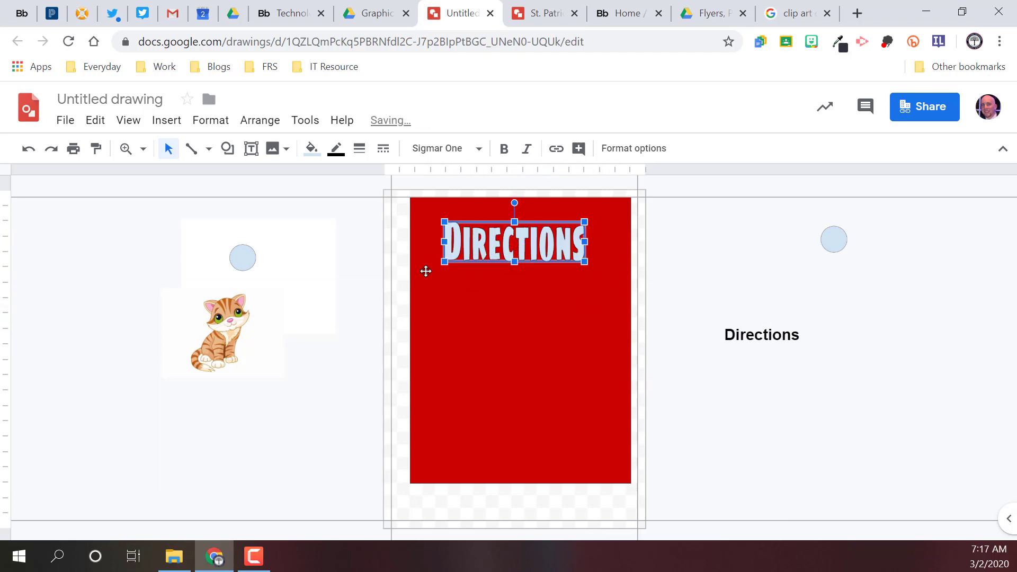
Step: Give the Directions word art a white fill and a thicker blue outline, and deselect it
left_click(314, 157)
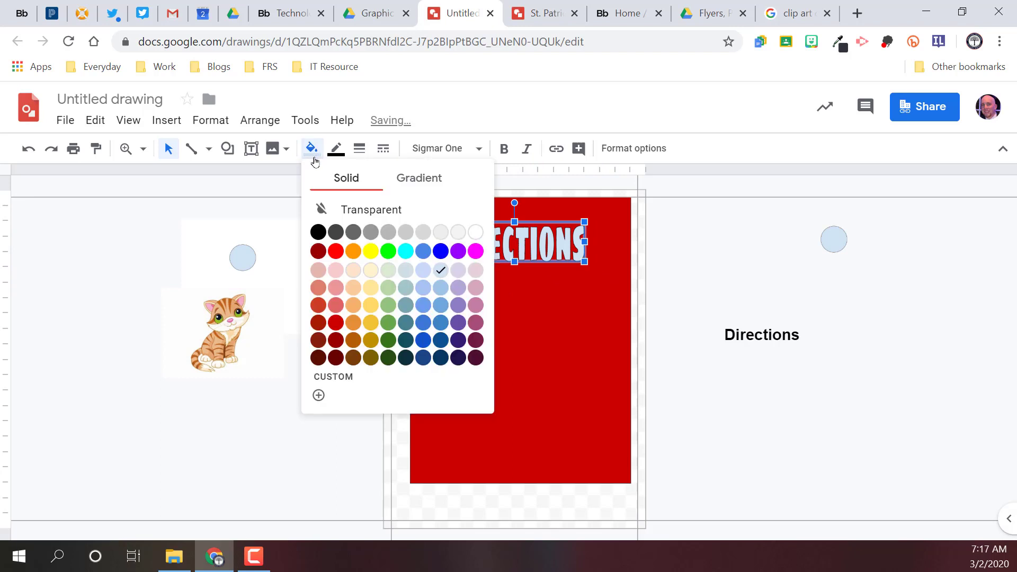
left_click(475, 232)
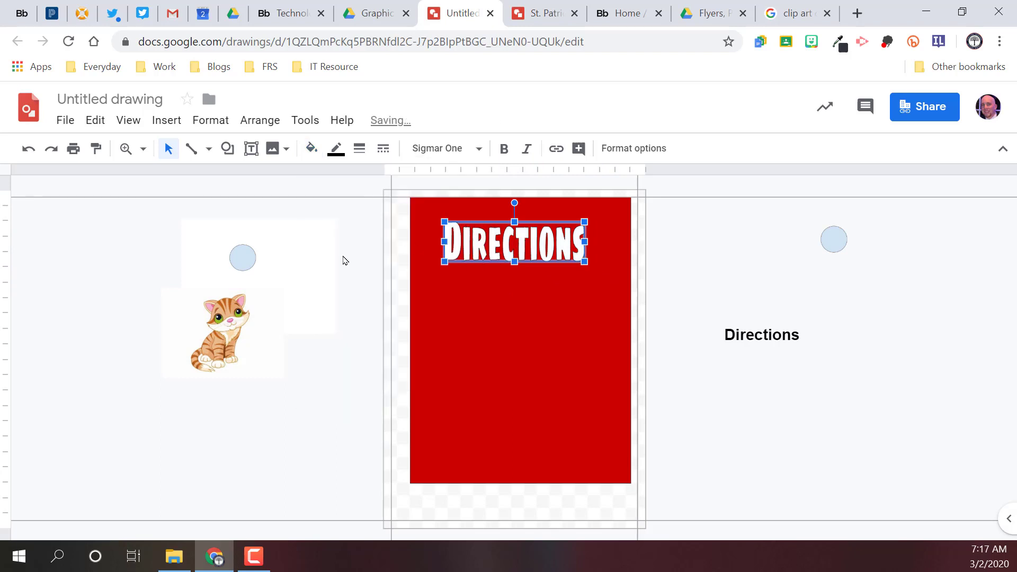
left_click(337, 155)
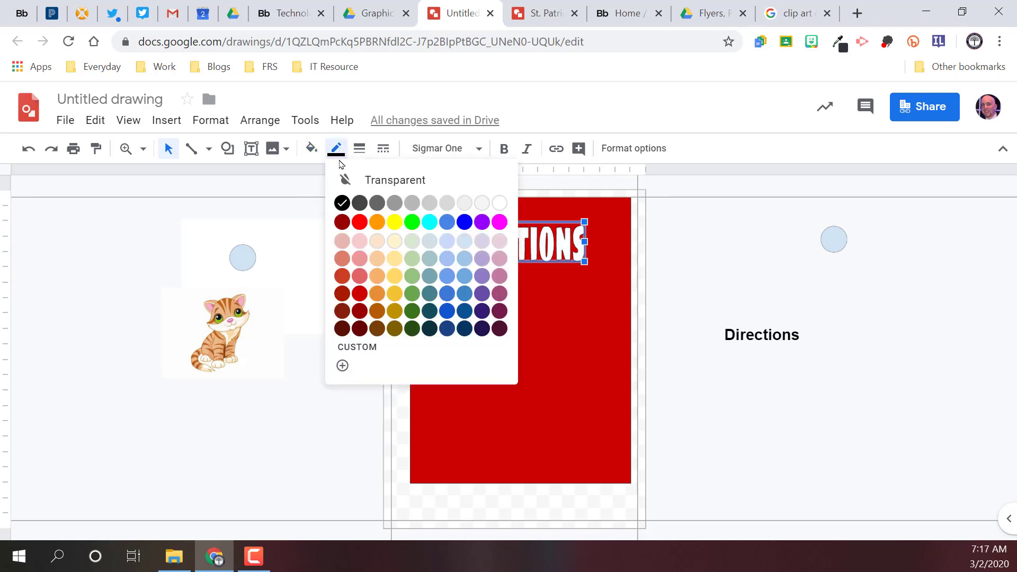
left_click(465, 221)
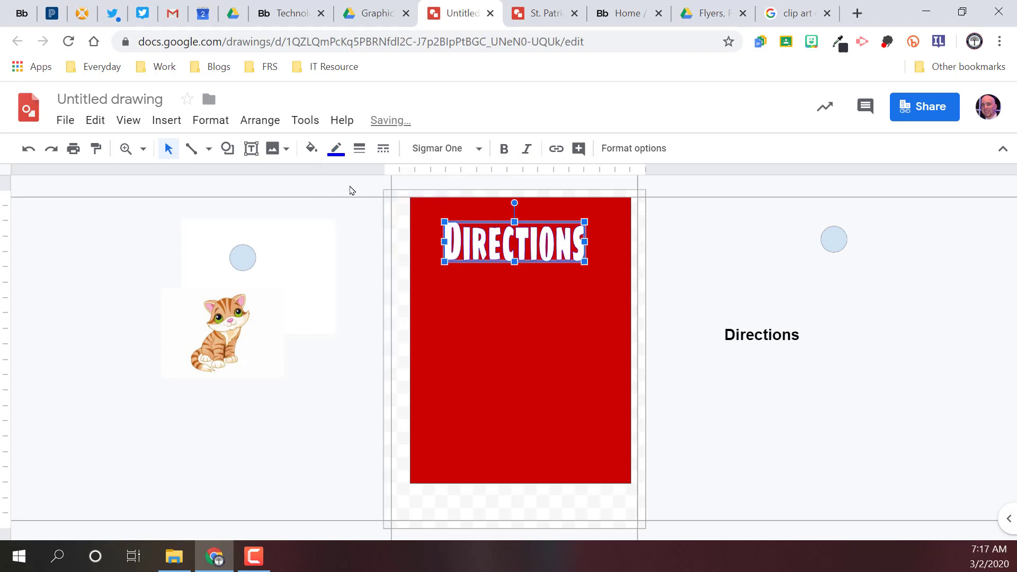
left_click(359, 149)
left_click(386, 279)
left_click(386, 279)
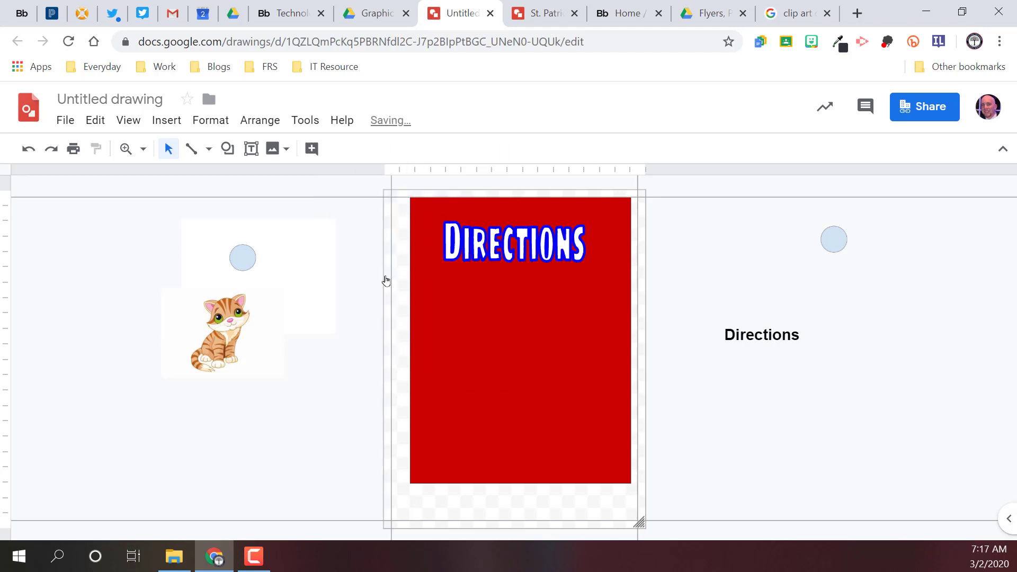
Step: Enlarge the Directions word art past both sides of the page and center it over the red rectangle
left_click(532, 253)
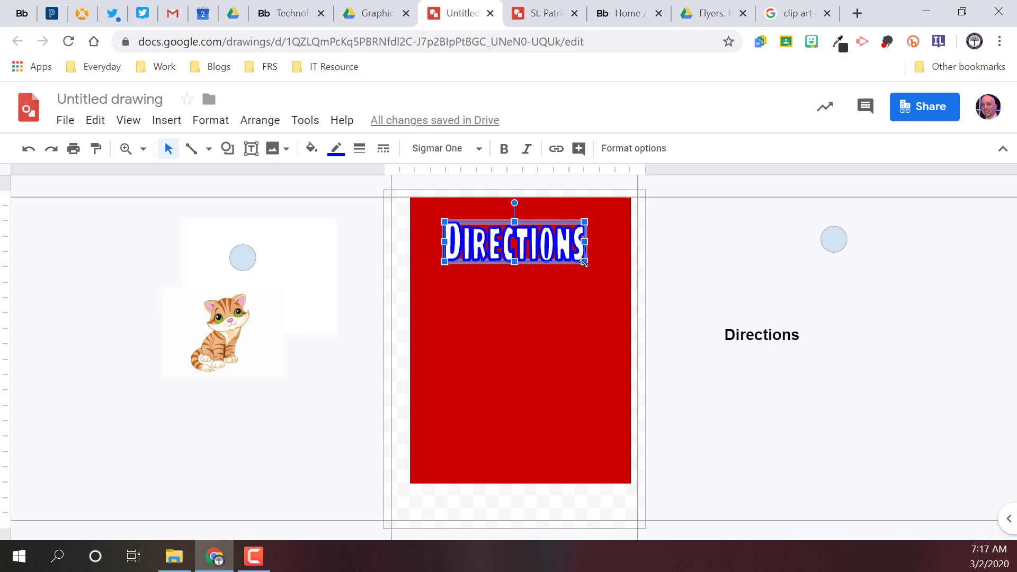
left_click_drag(585, 261, 740, 305)
left_click_drag(494, 259, 501, 268)
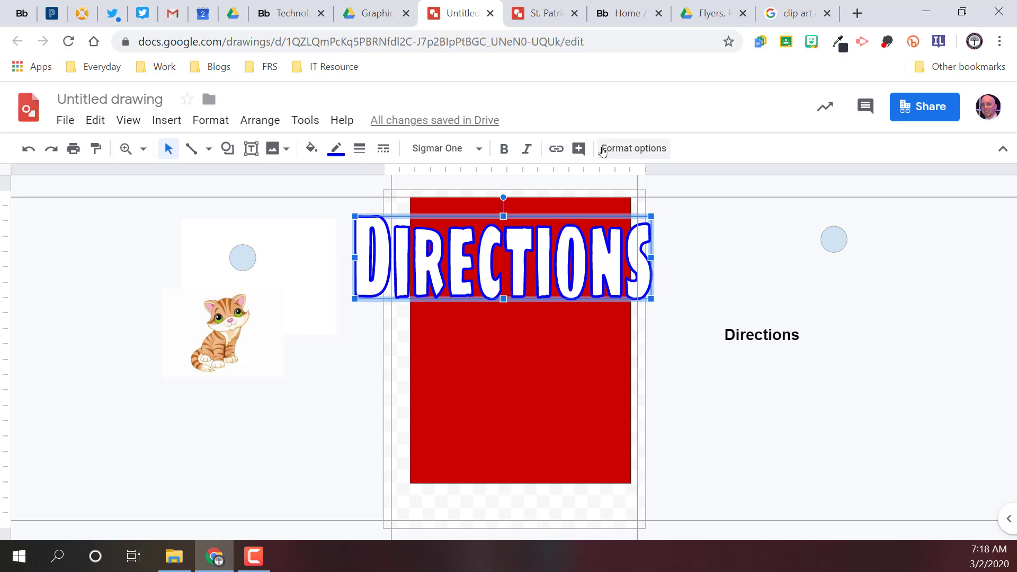
left_click_drag(498, 263, 516, 260)
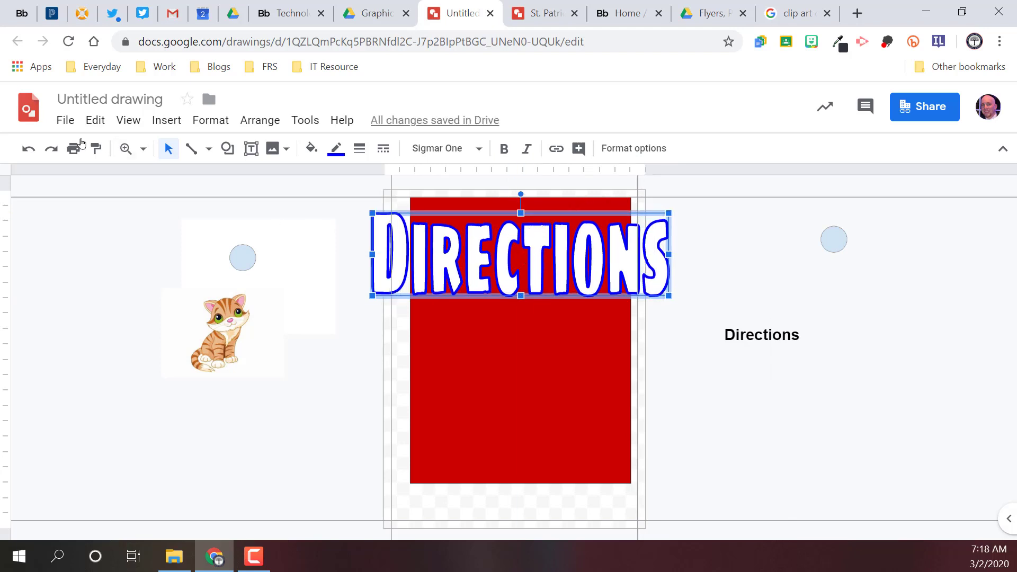
Step: Center the Directions word art horizontally on the page
right_click(431, 231)
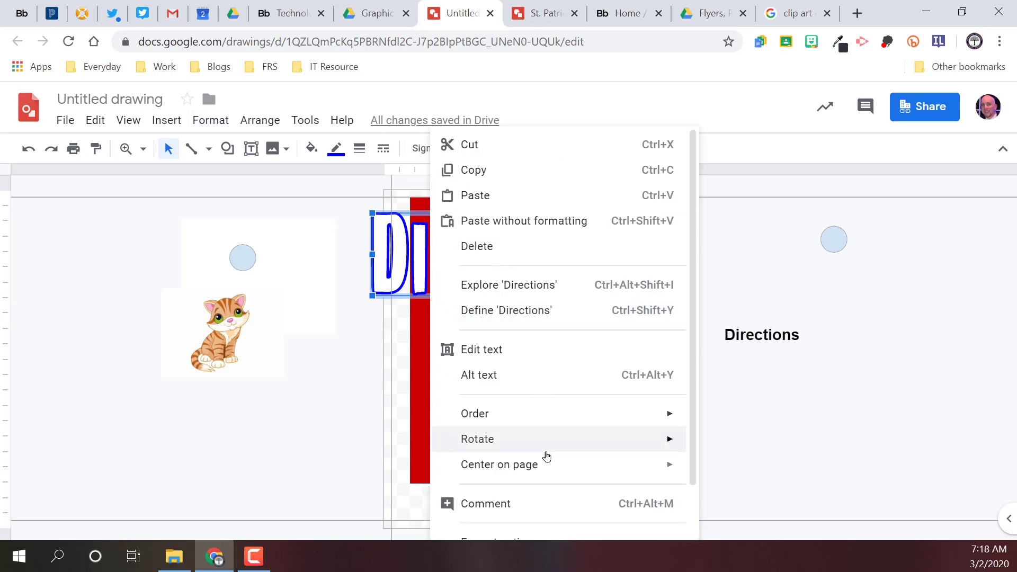
mouse_move(545, 464)
left_click(728, 472)
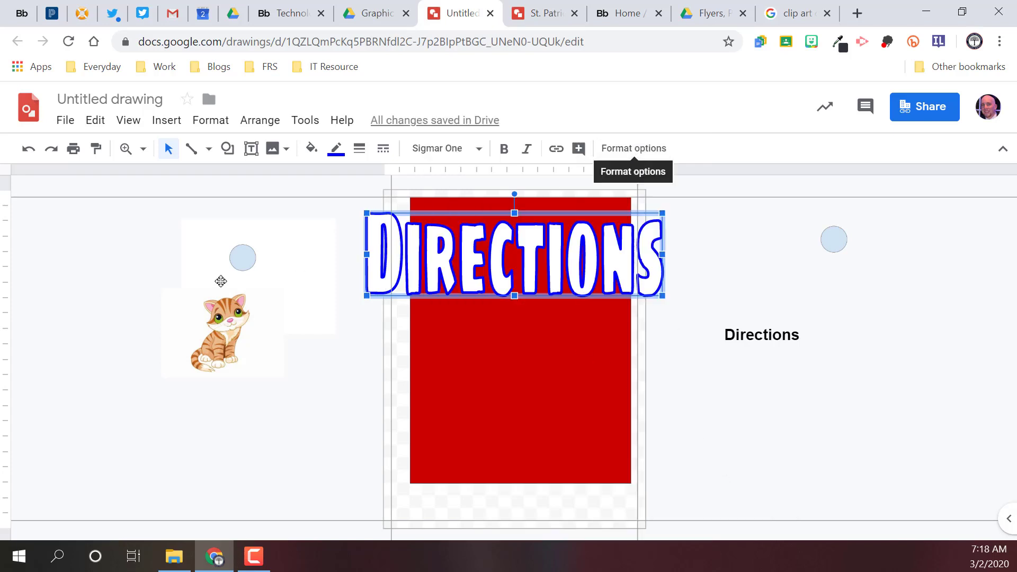
Step: Select the kitten image, the Directions word art and the plain Directions text box in turn to check their available format options
left_click(231, 329)
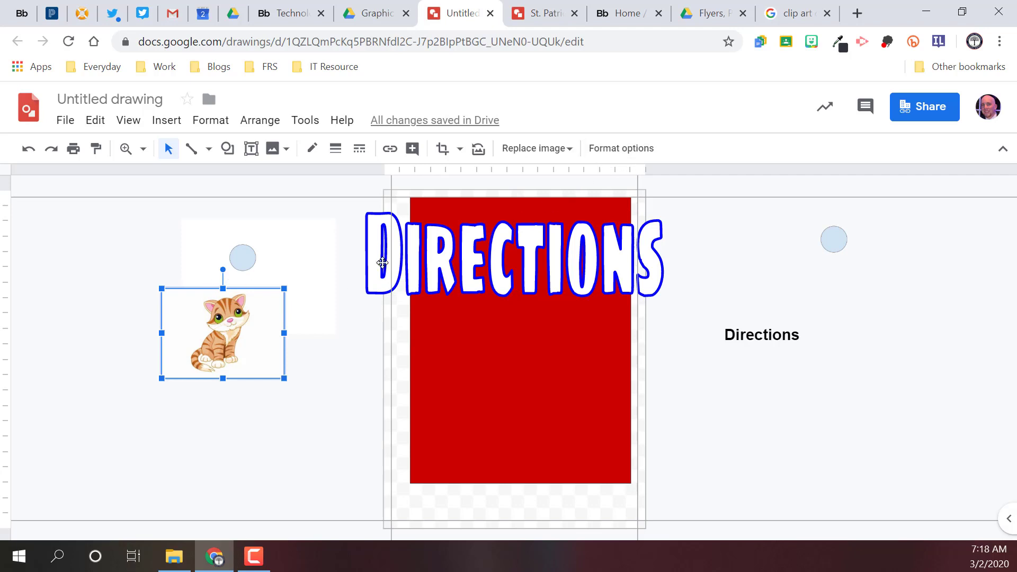
left_click(483, 247)
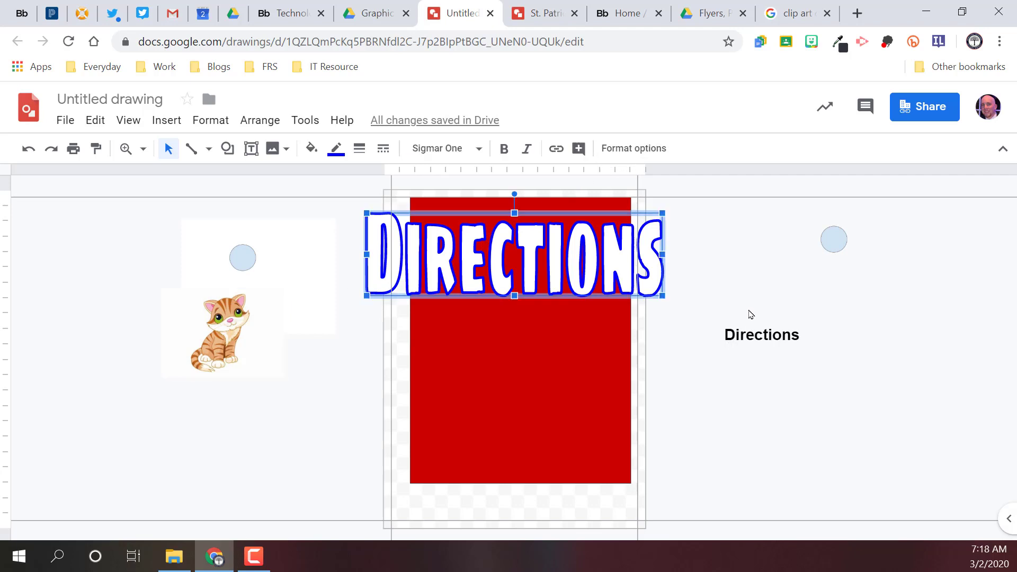
left_click(732, 321)
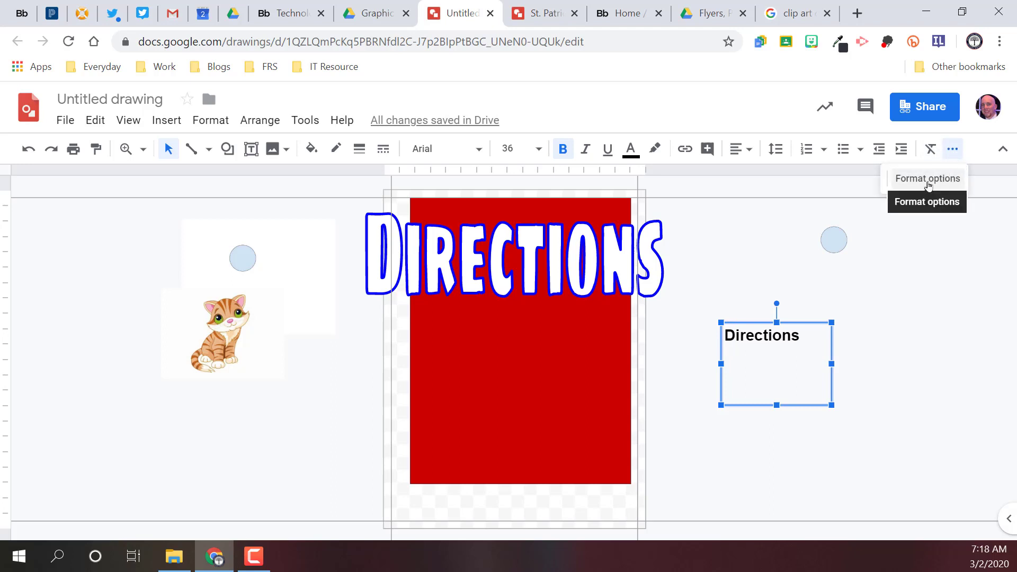
Step: Add a black drop shadow to the Directions word art, increase its angle and distance, and close the format options
left_click(491, 269)
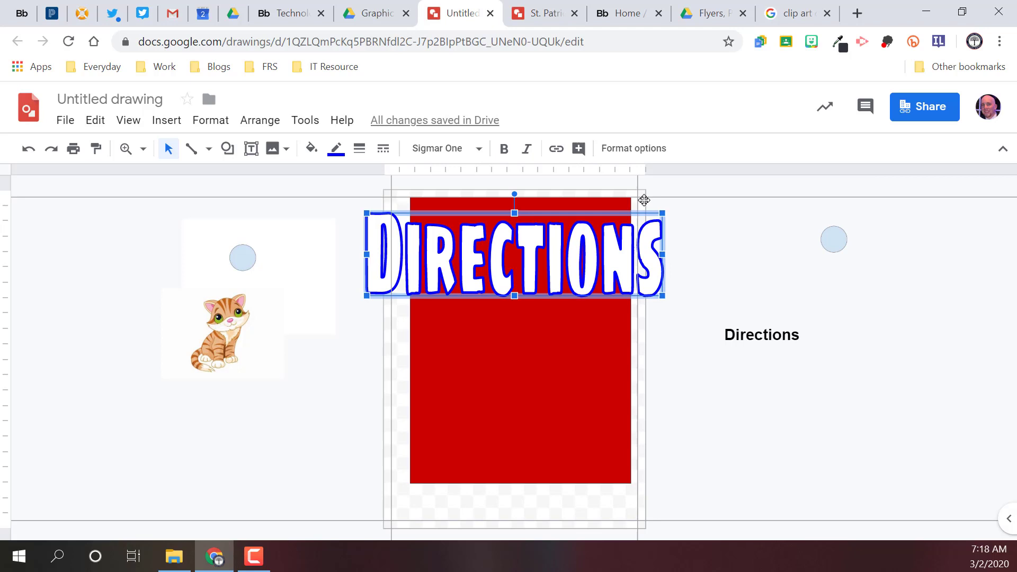
left_click(642, 156)
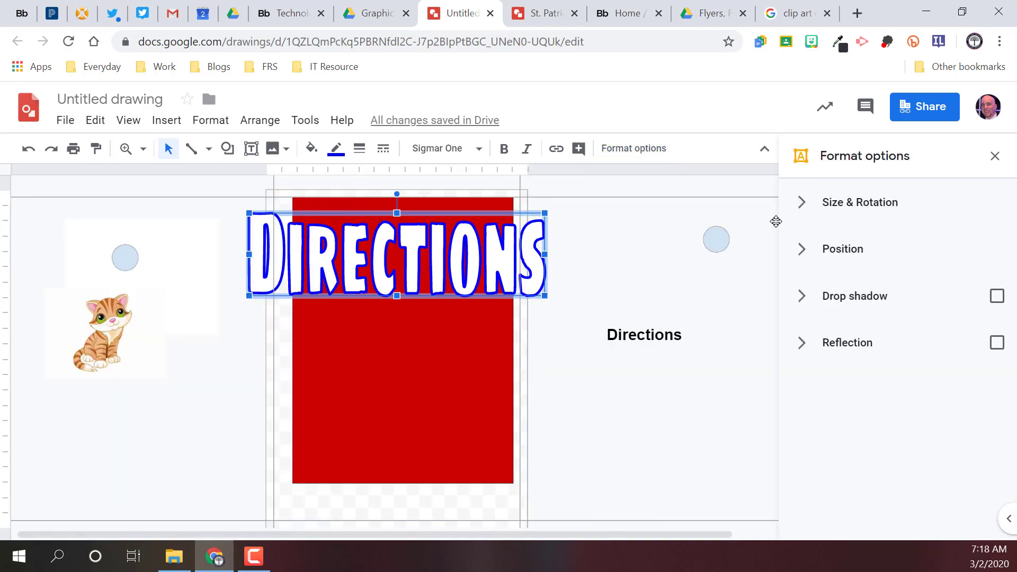
left_click(996, 296)
left_click(811, 295)
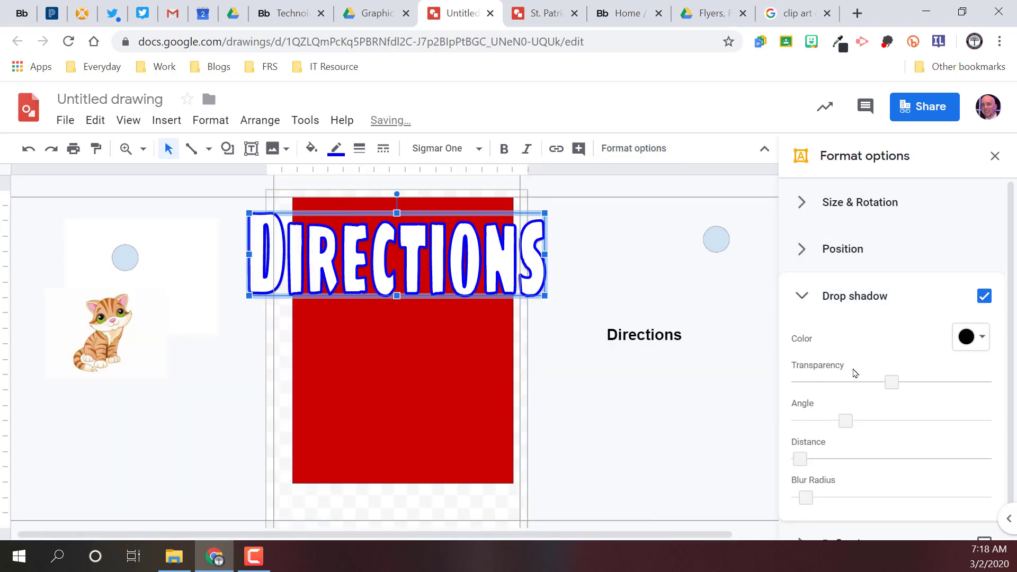
left_click_drag(845, 421, 879, 421)
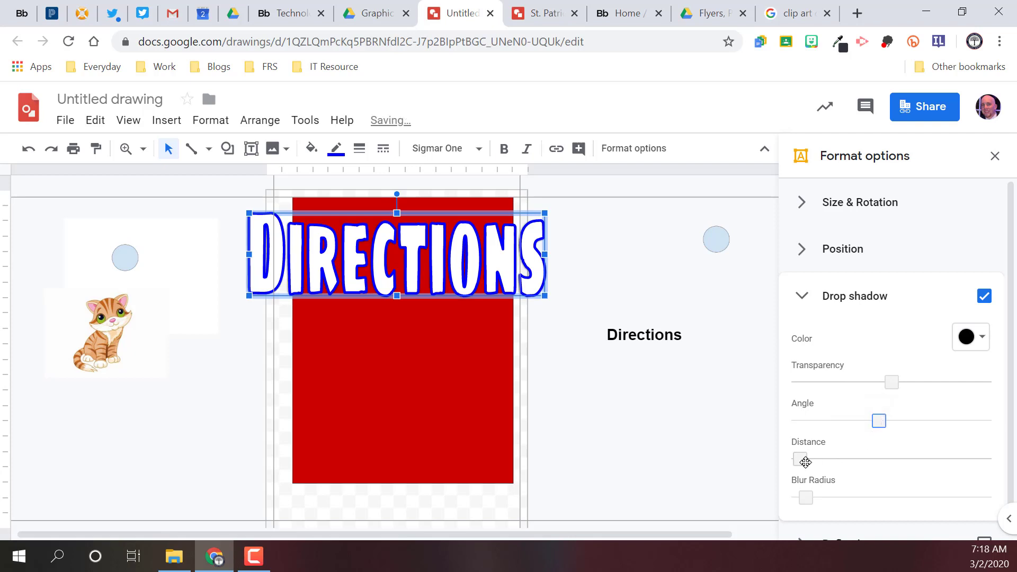
left_click_drag(805, 462, 861, 459)
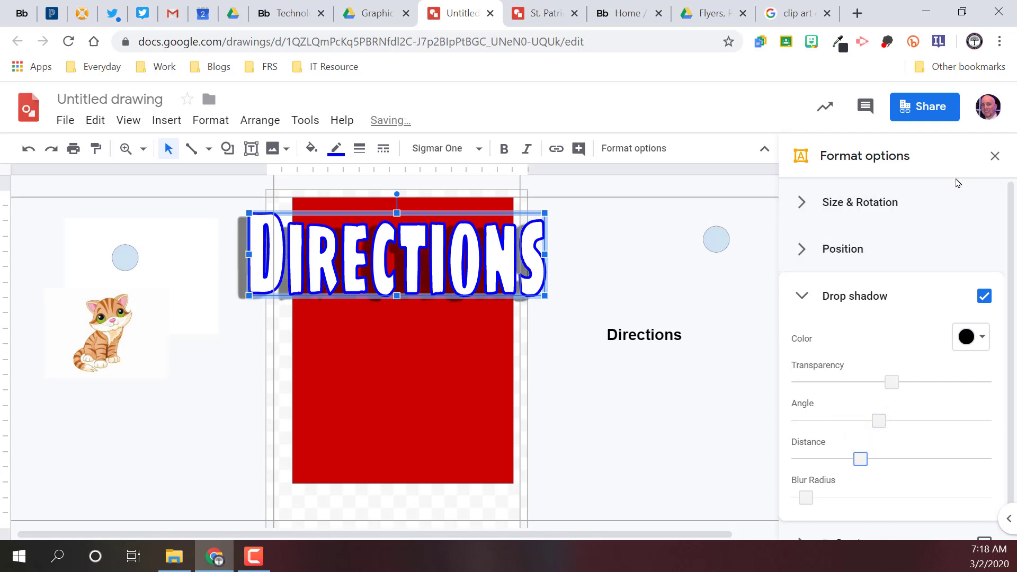
left_click(995, 156)
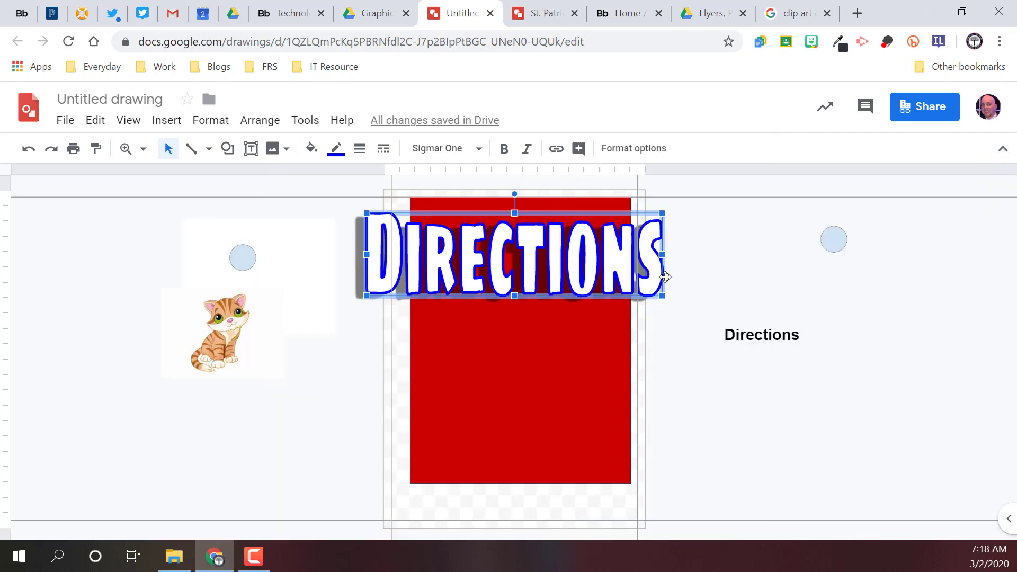